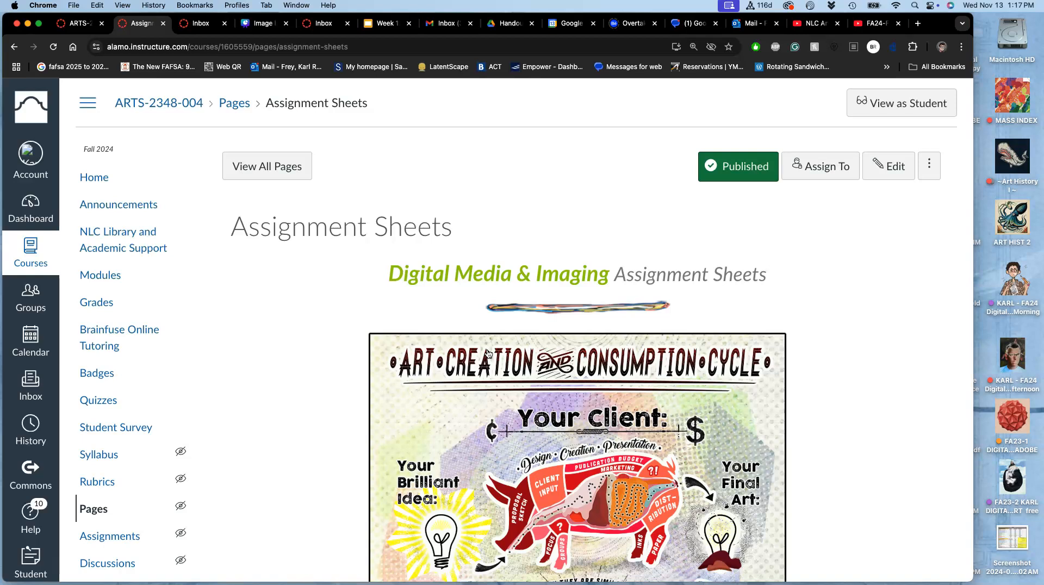
- Look through the Assignment Sheets page from the exercise links down to the Assignment #6 (Font/Flag Design) section
scroll(487, 353, down, 10)
scroll(487, 353, down, 1)
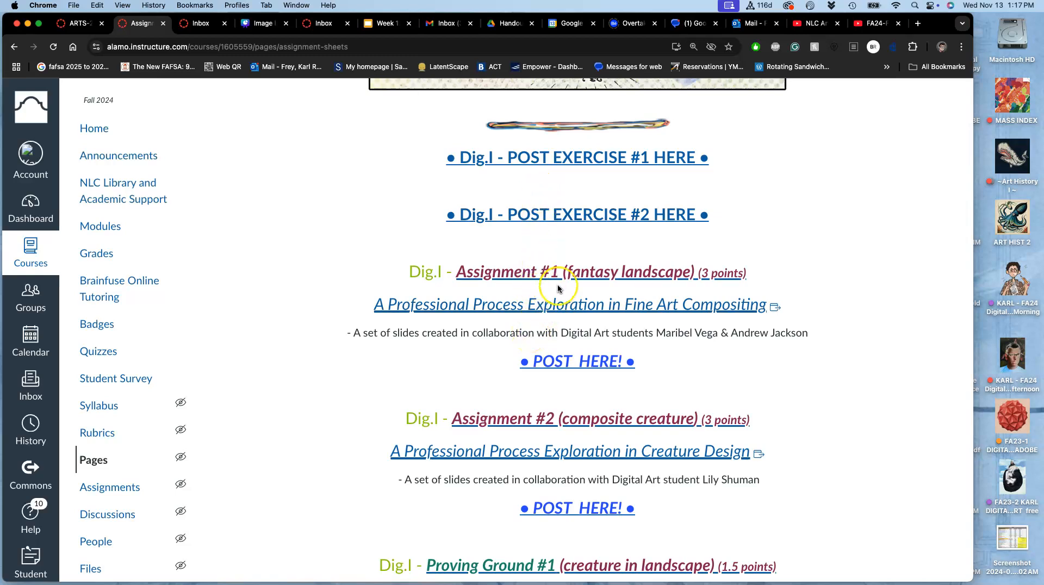
scroll(558, 289, down, 10)
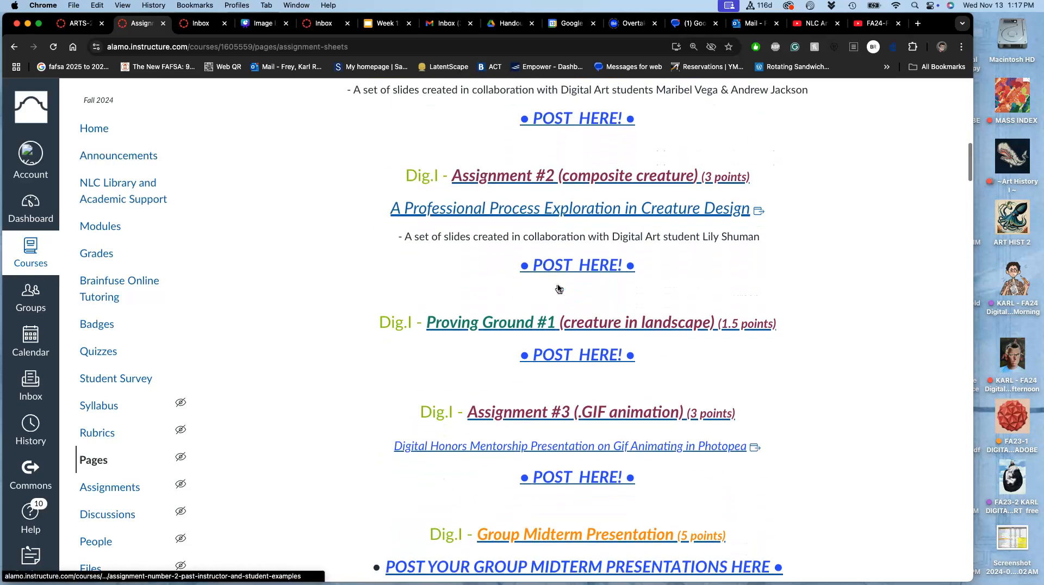
scroll(559, 289, down, 8)
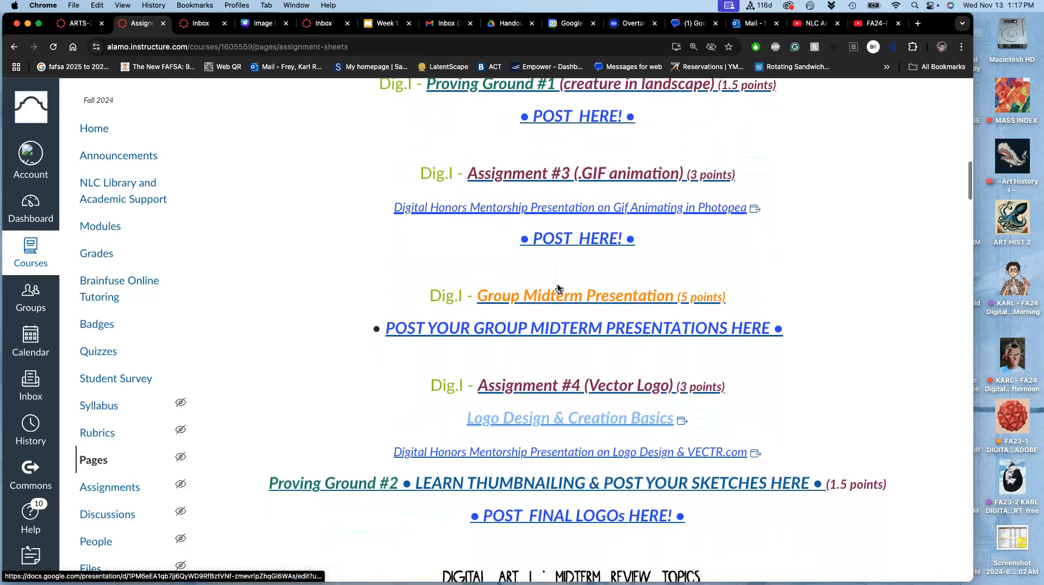
scroll(558, 288, down, 3)
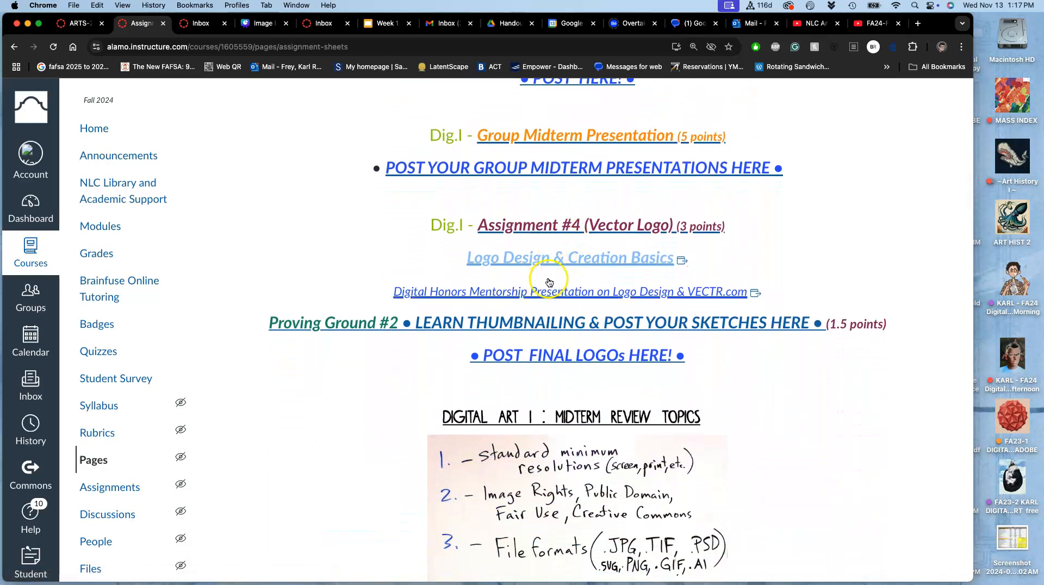
scroll(532, 316, down, 15)
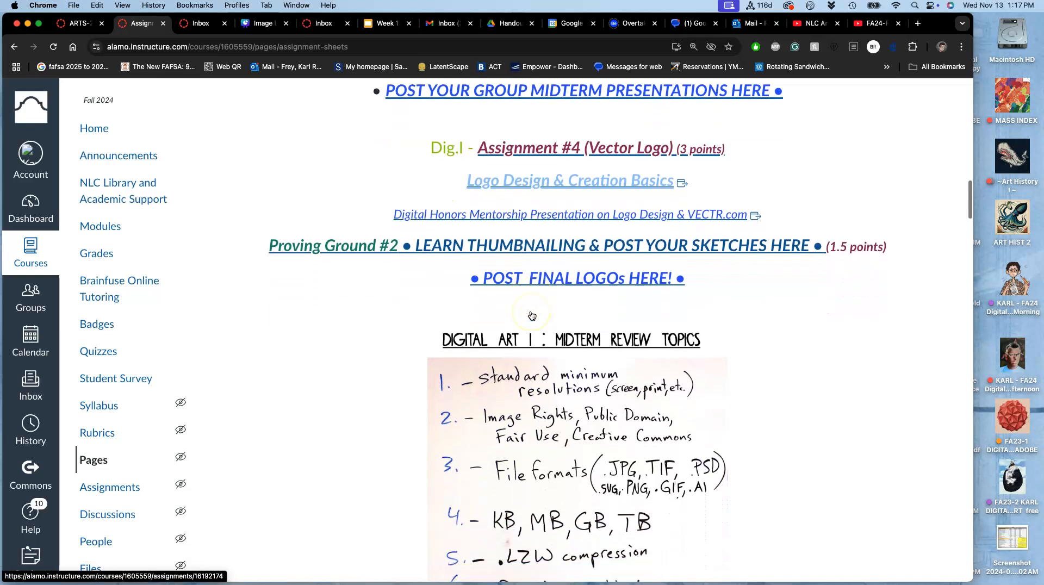
scroll(532, 316, down, 6)
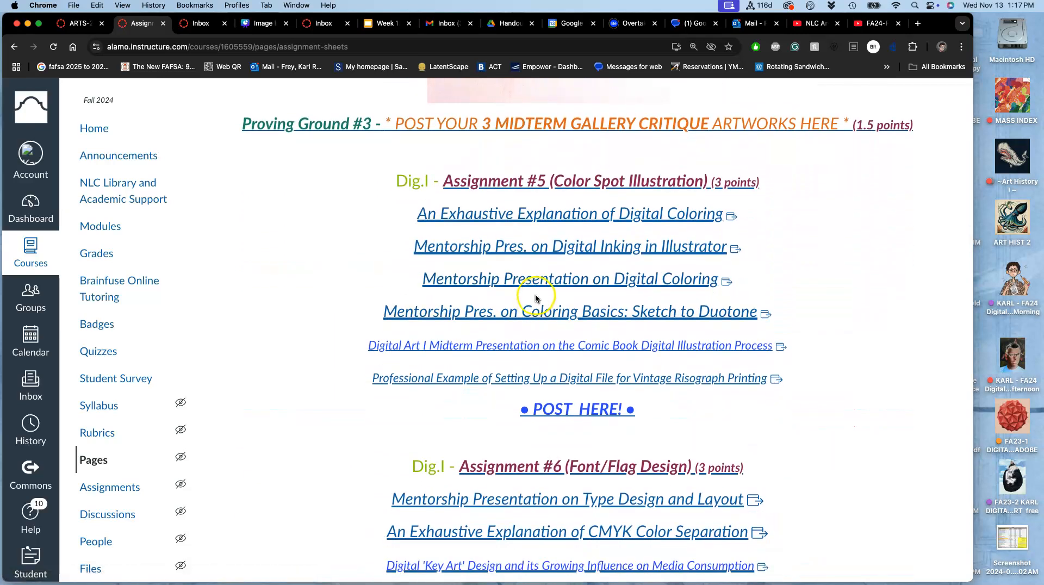
scroll(537, 307, down, 1)
scroll(532, 310, down, 5)
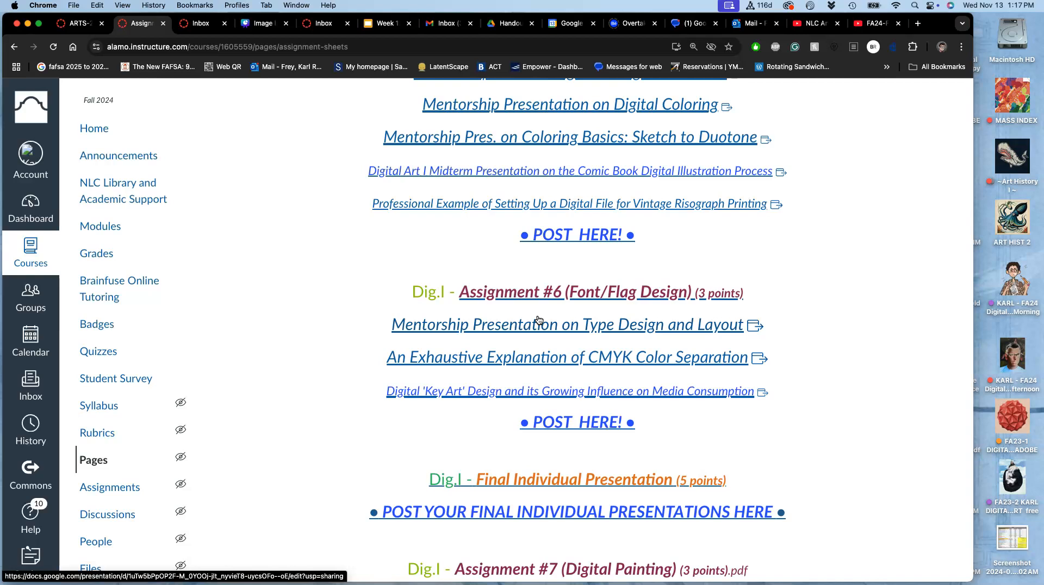
- Open the Digital 'Key Art' Design article linked under Assignment #6 in a new browser tab and switch to it
click(577, 427)
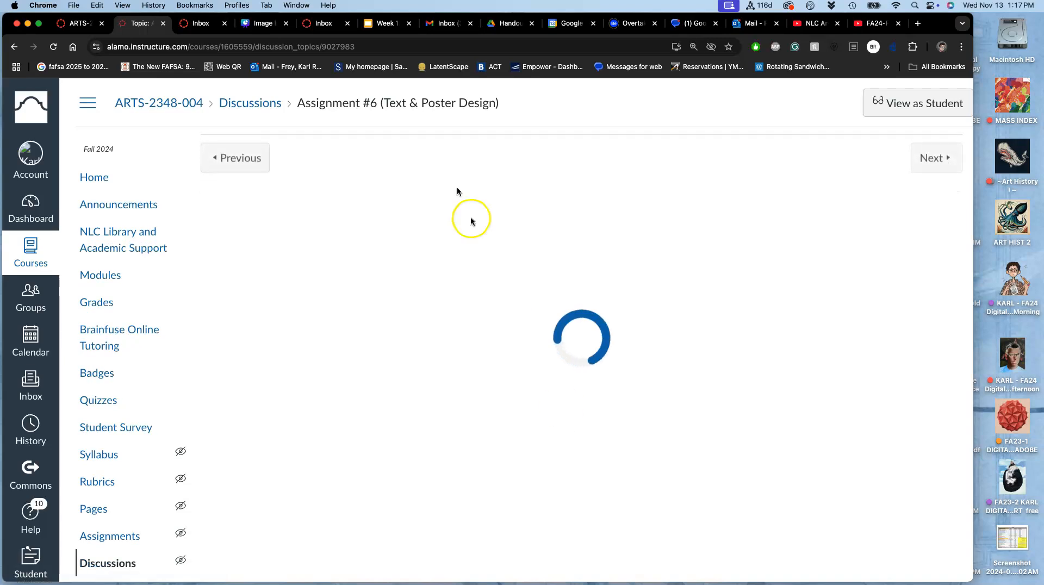
click(14, 48)
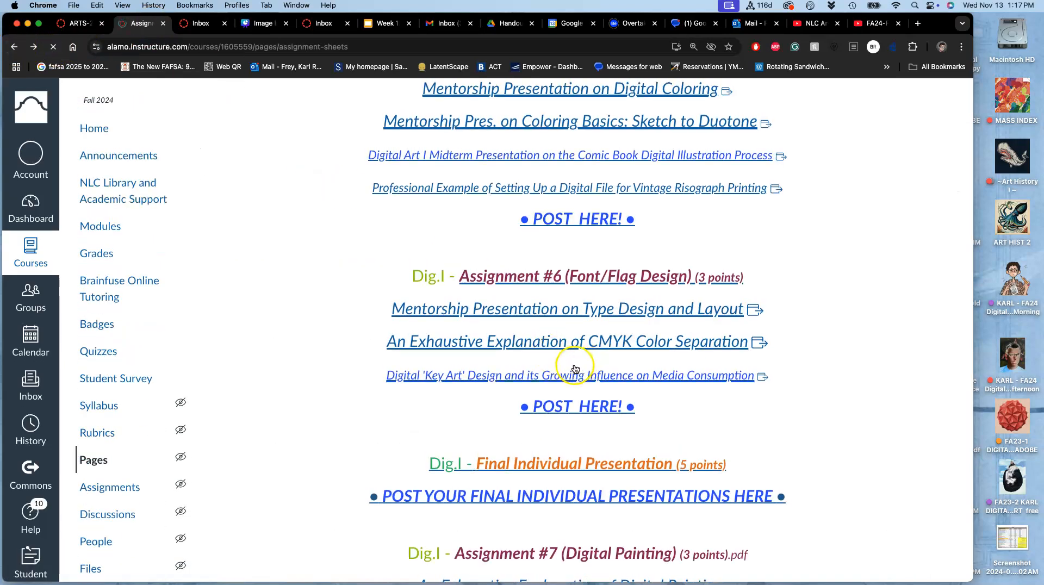
right_click(555, 390)
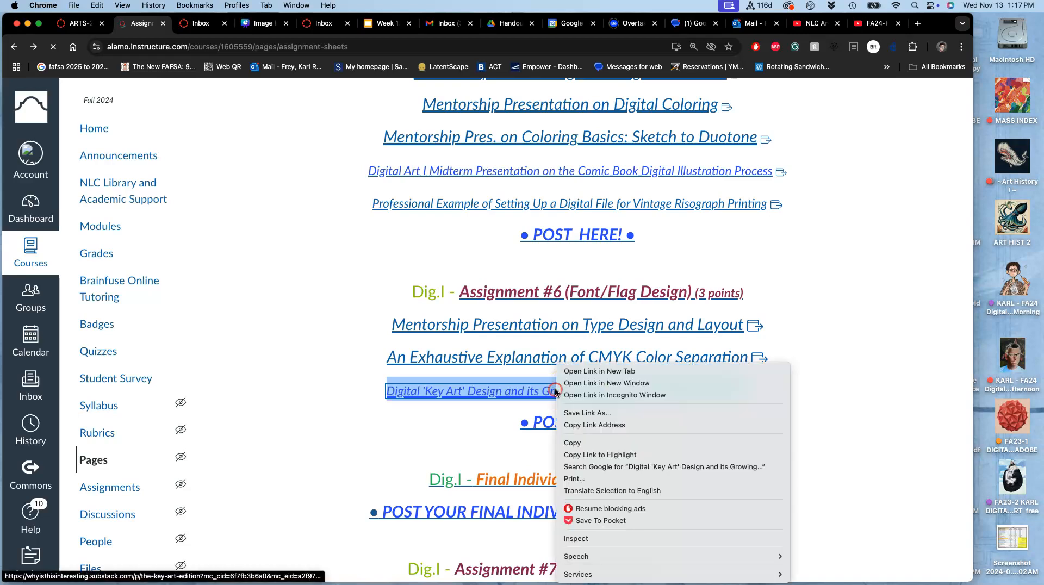
click(583, 371)
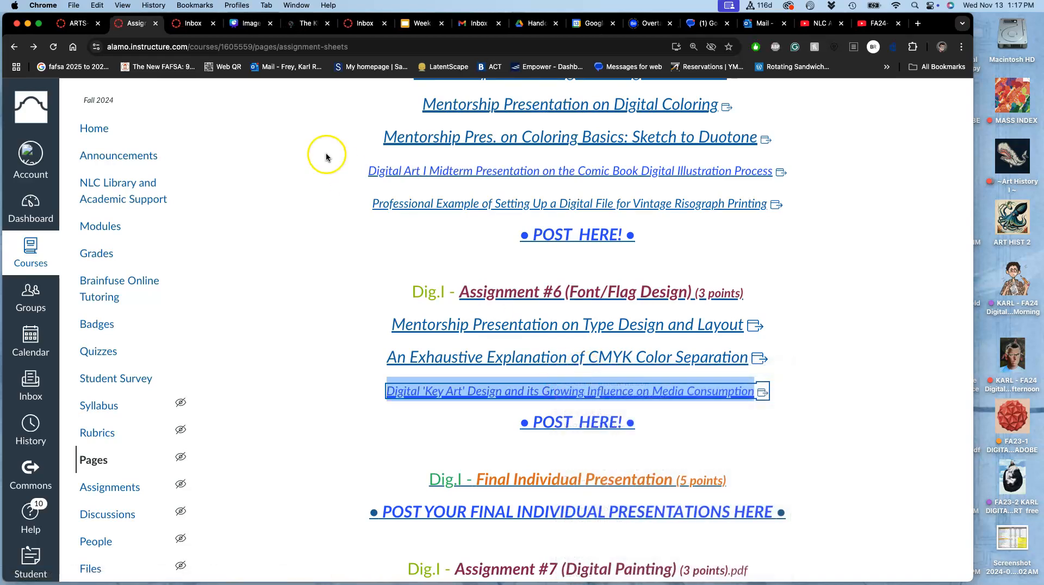
click(303, 24)
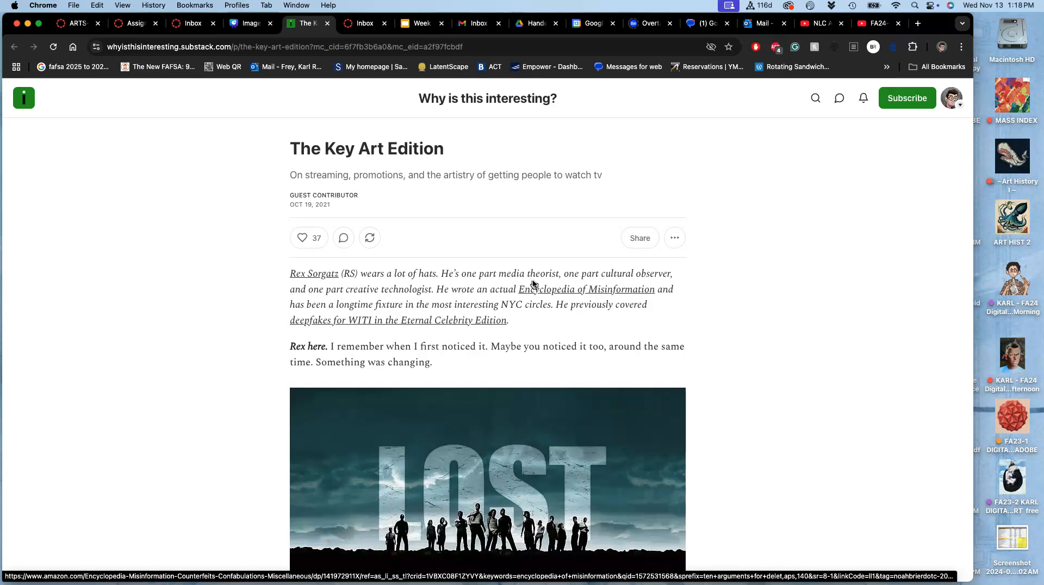
- Examine the first part of The Key Art Edition article, including the Lost, Mad Men and TV series key art images
scroll(720, 348, down, 5)
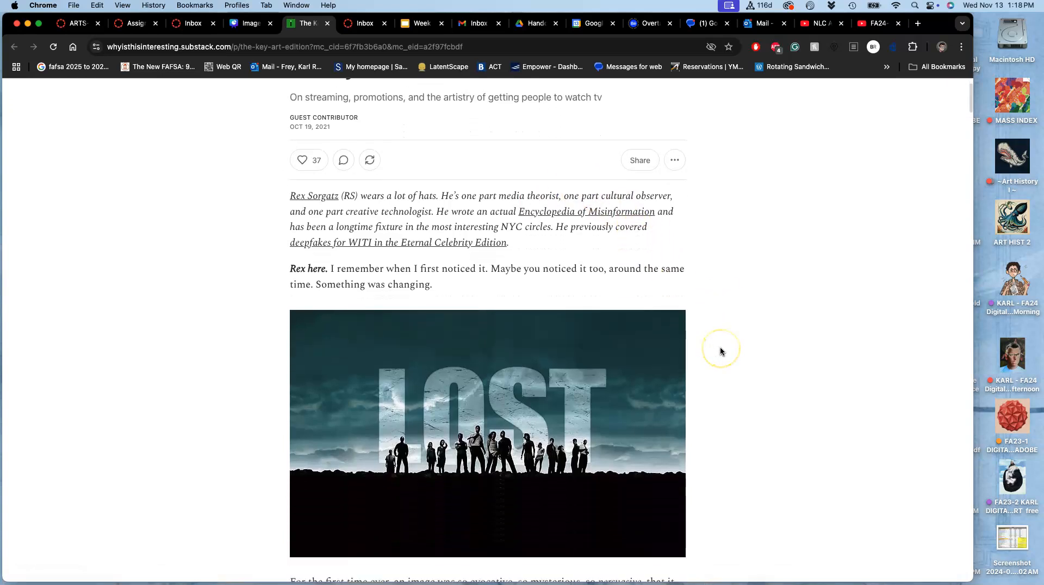
scroll(720, 351, down, 2)
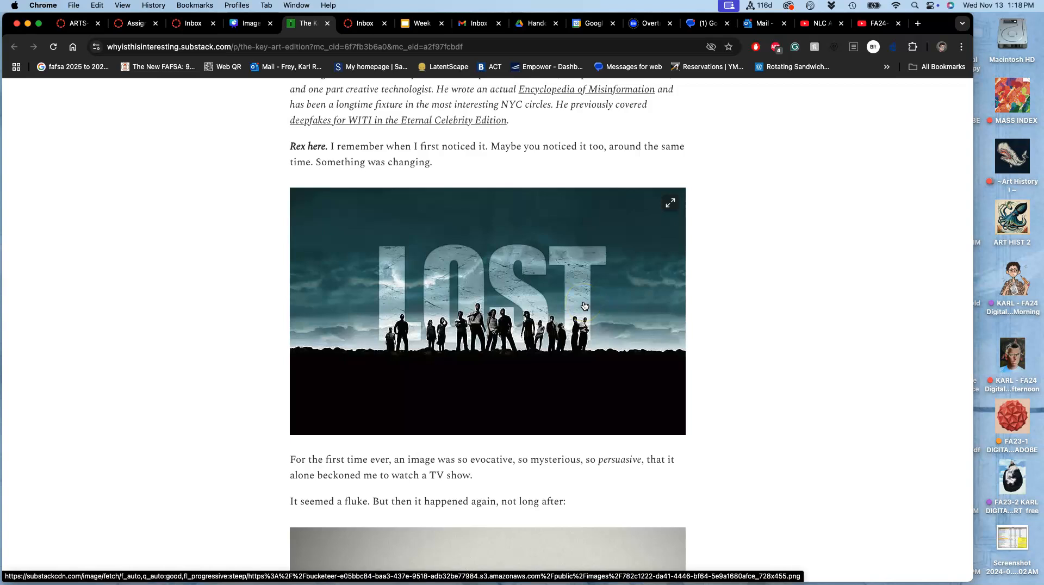
scroll(582, 302, up, 5)
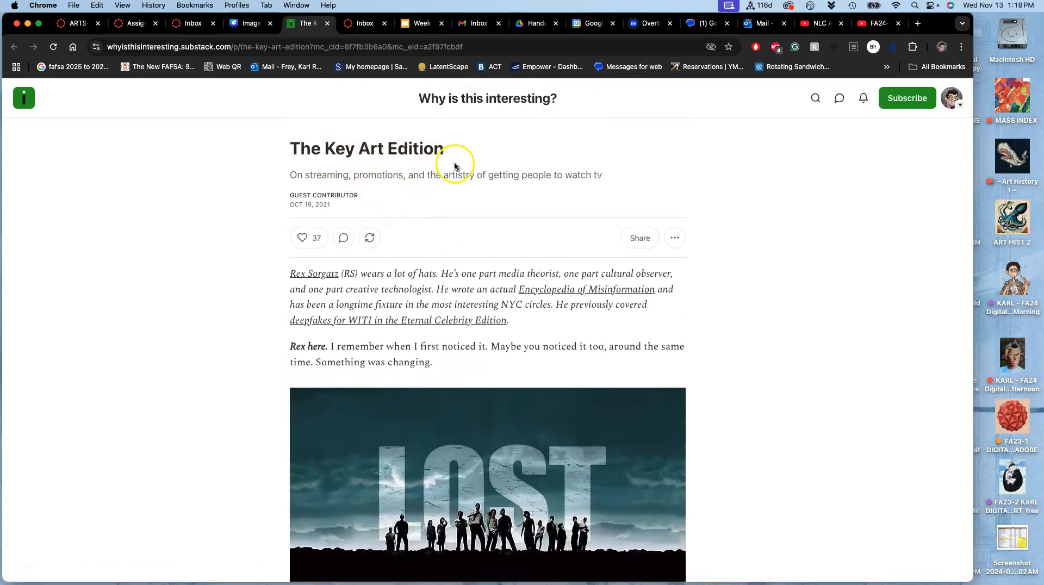
scroll(471, 235, down, 5)
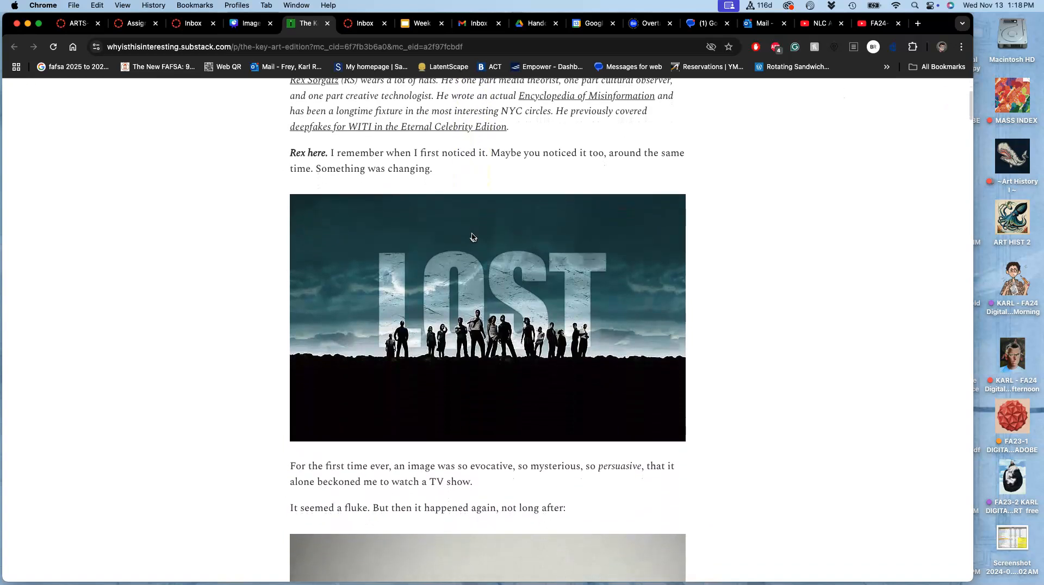
scroll(471, 237, down, 6)
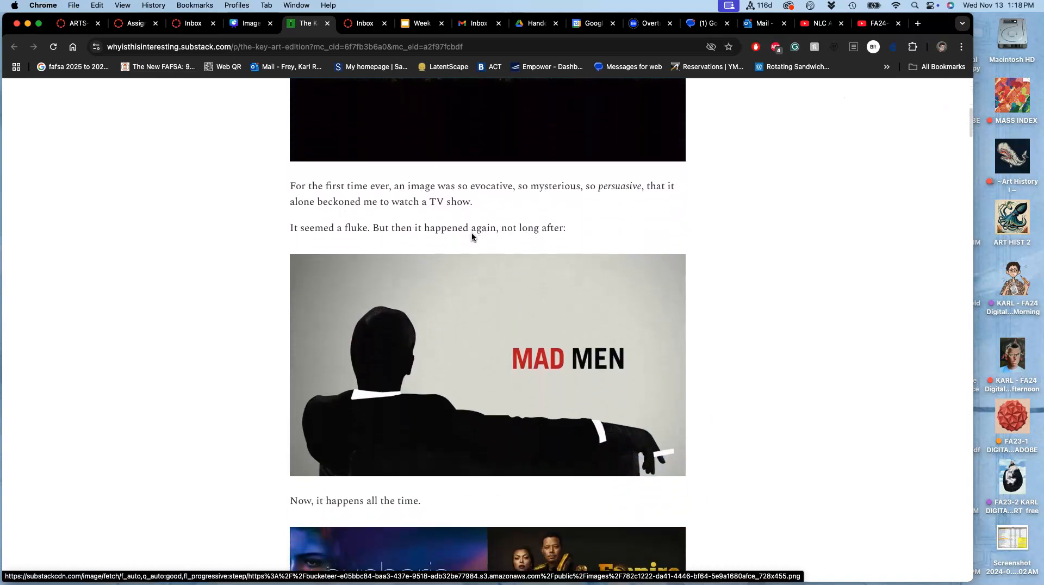
scroll(471, 237, down, 3)
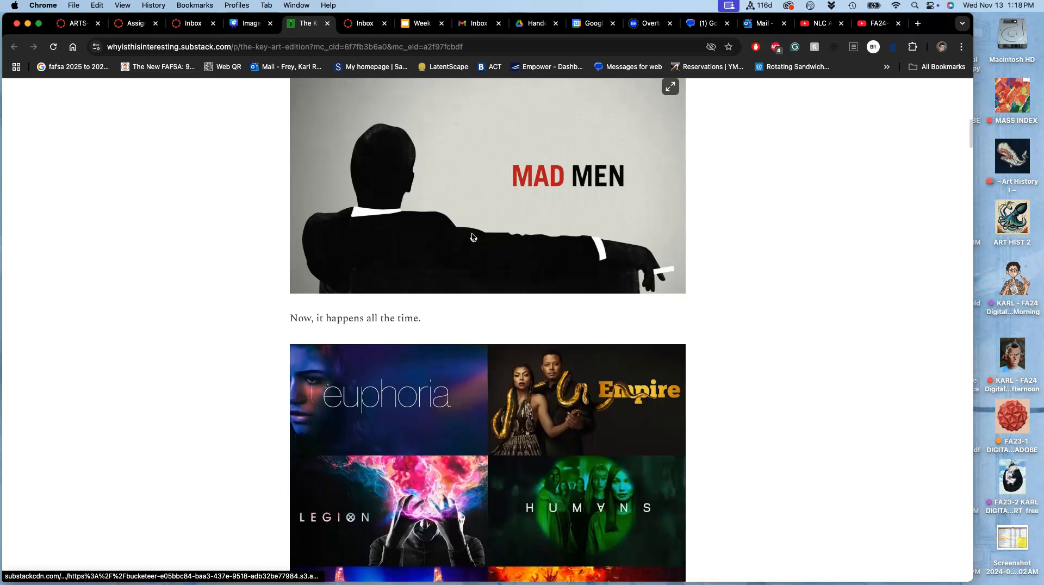
scroll(472, 237, down, 3)
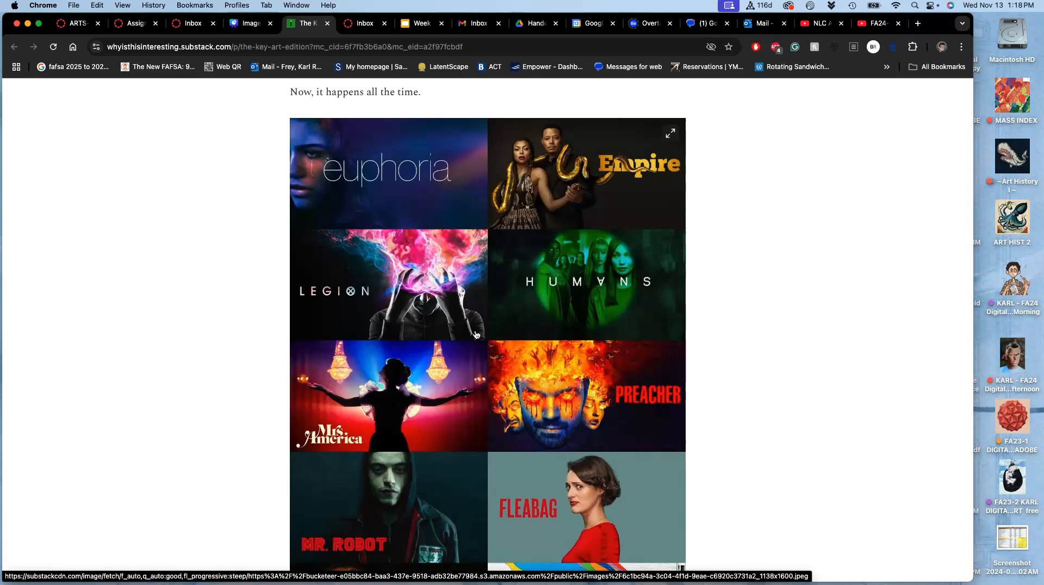
scroll(476, 335, down, 10)
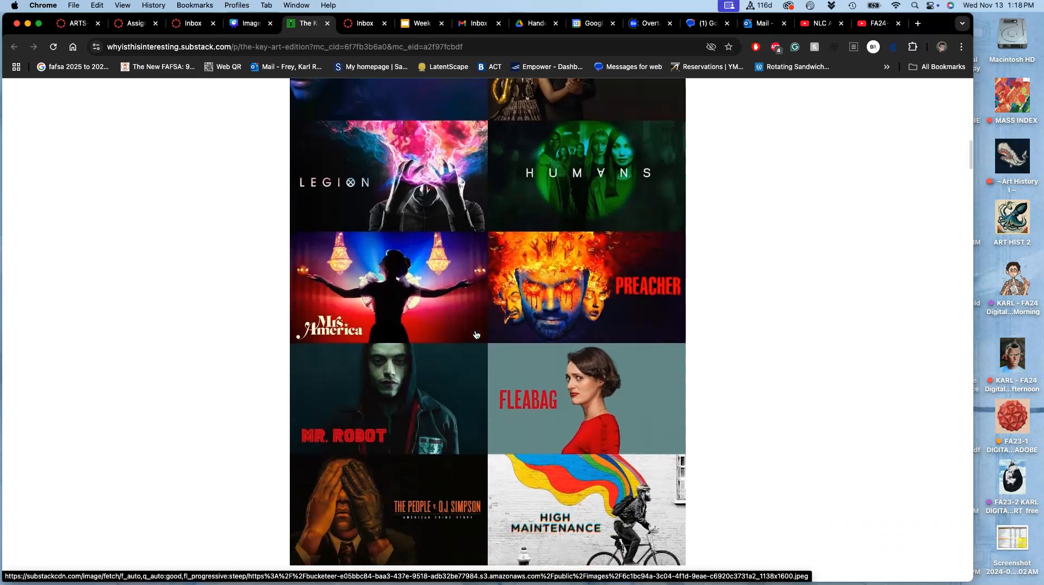
scroll(476, 334, down, 5)
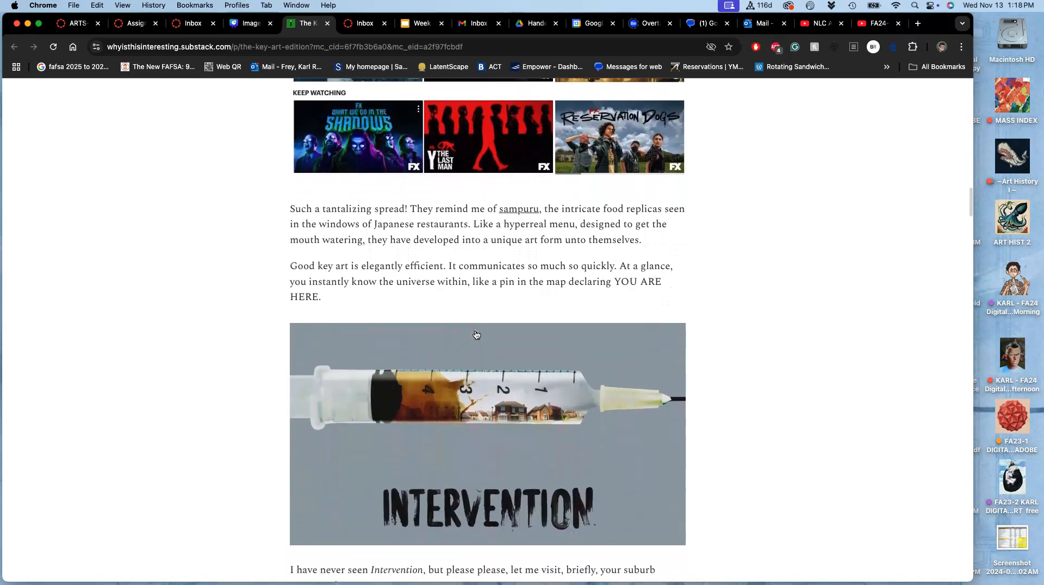
- Examine the rest of the article's key art, from the Hulu grid through Breaking Bad to the Netflix comparisons and The Americans
scroll(476, 334, up, 3)
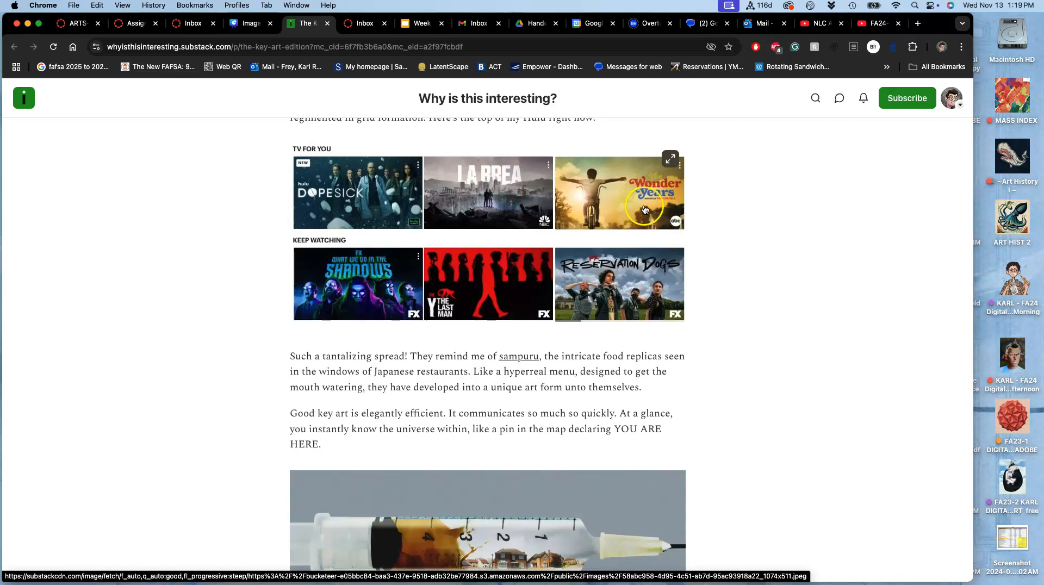
scroll(543, 217, down, 10)
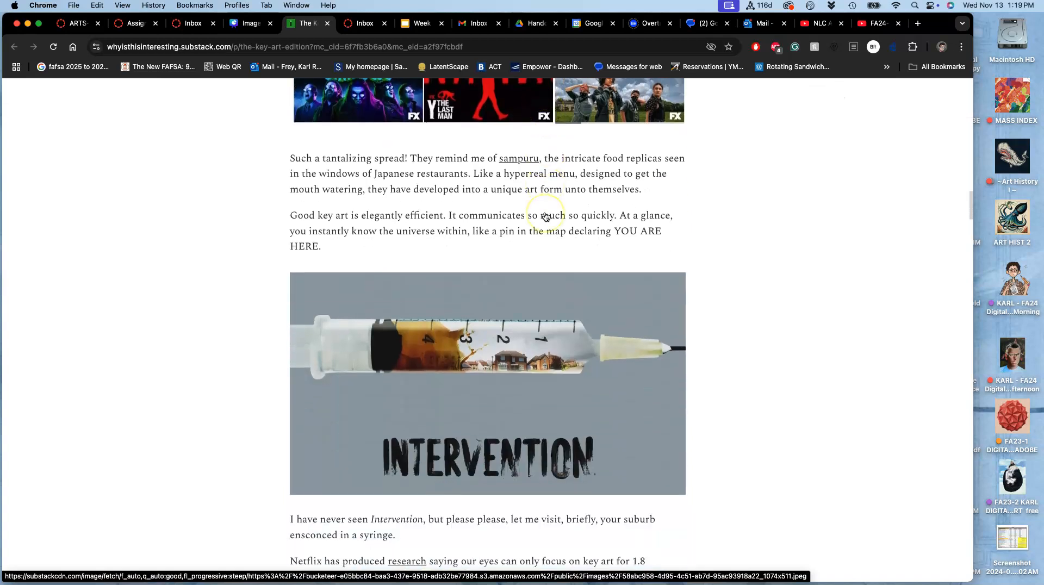
scroll(546, 216, down, 12)
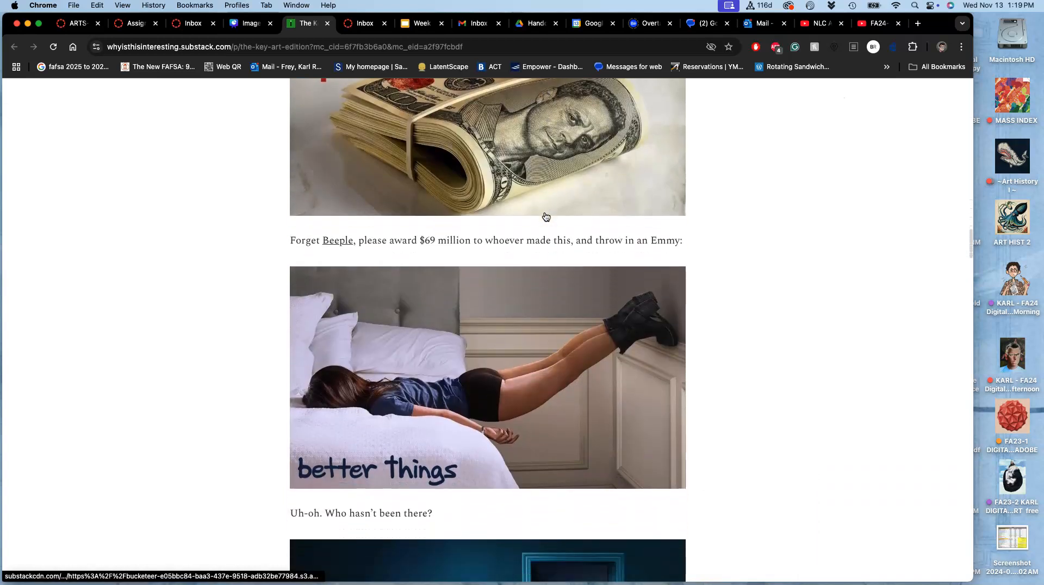
scroll(546, 216, down, 15)
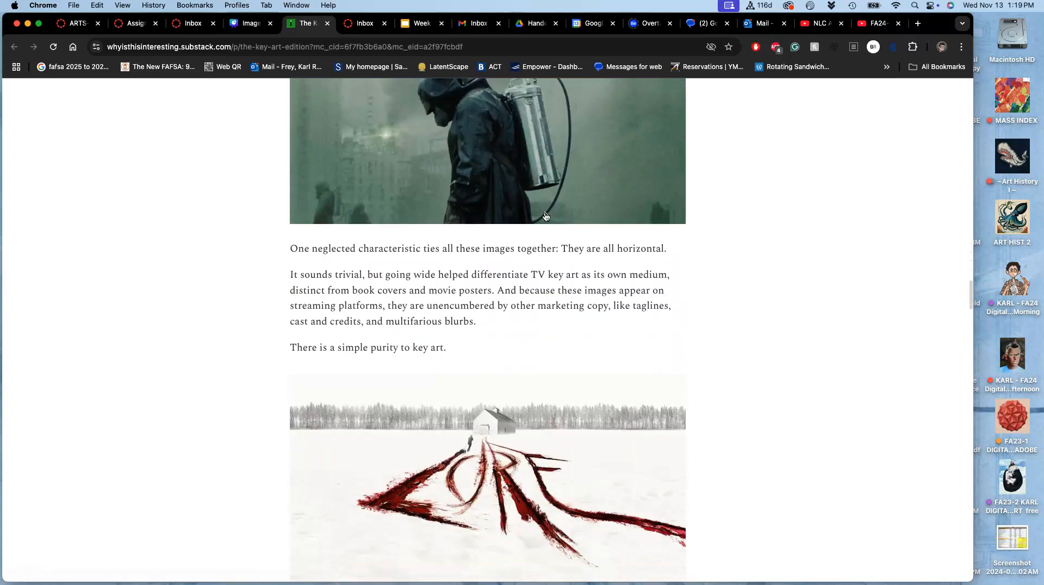
scroll(546, 216, down, 10)
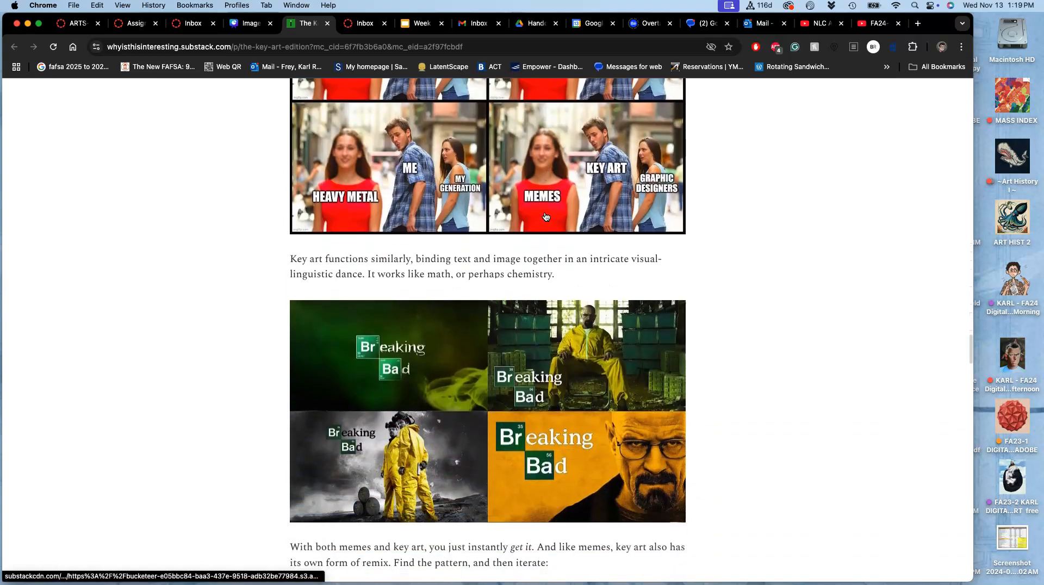
scroll(546, 216, down, 2)
scroll(473, 209, up, 5)
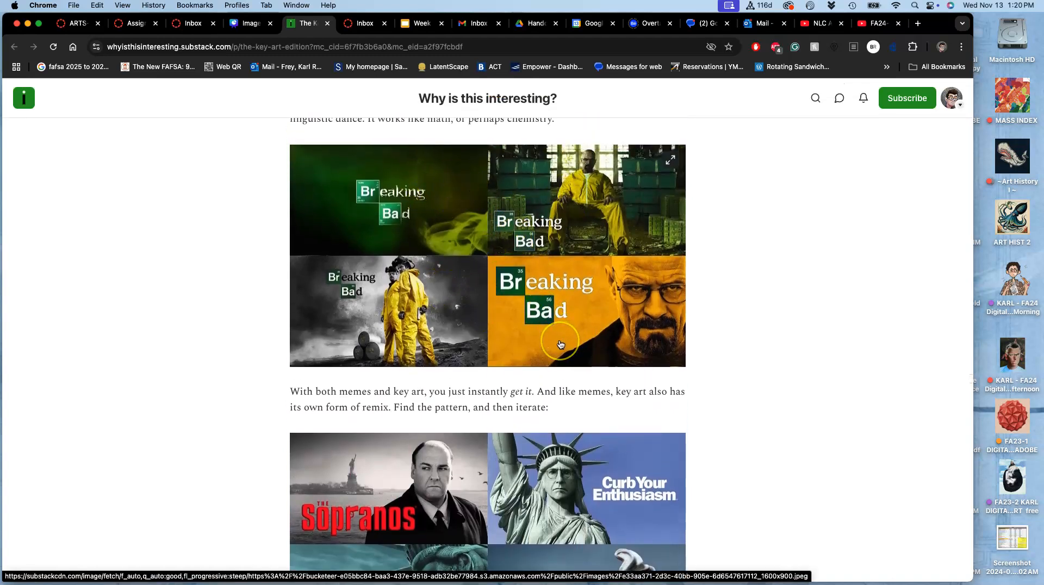
scroll(560, 344, down, 8)
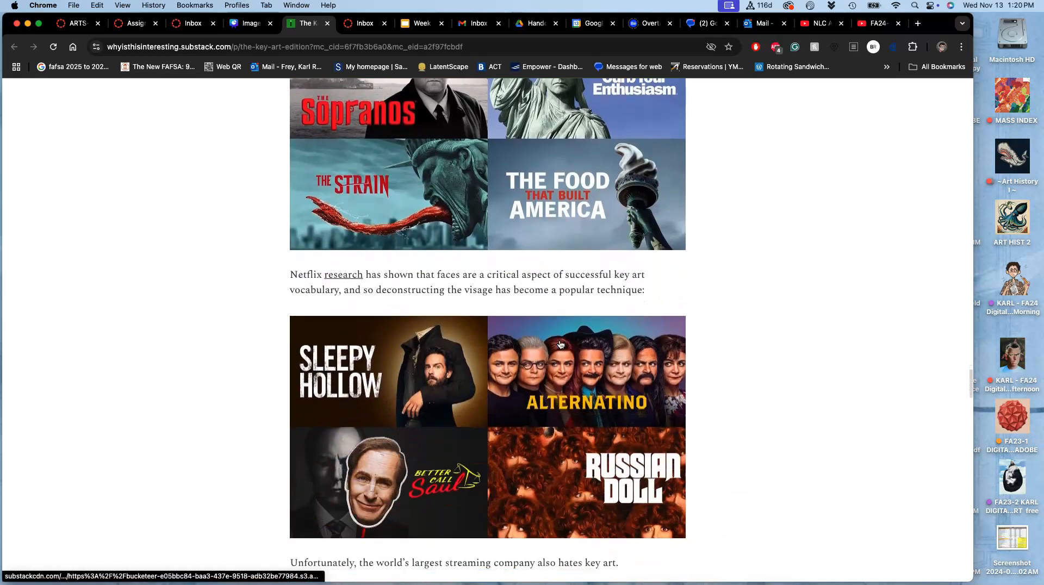
scroll(560, 344, down, 15)
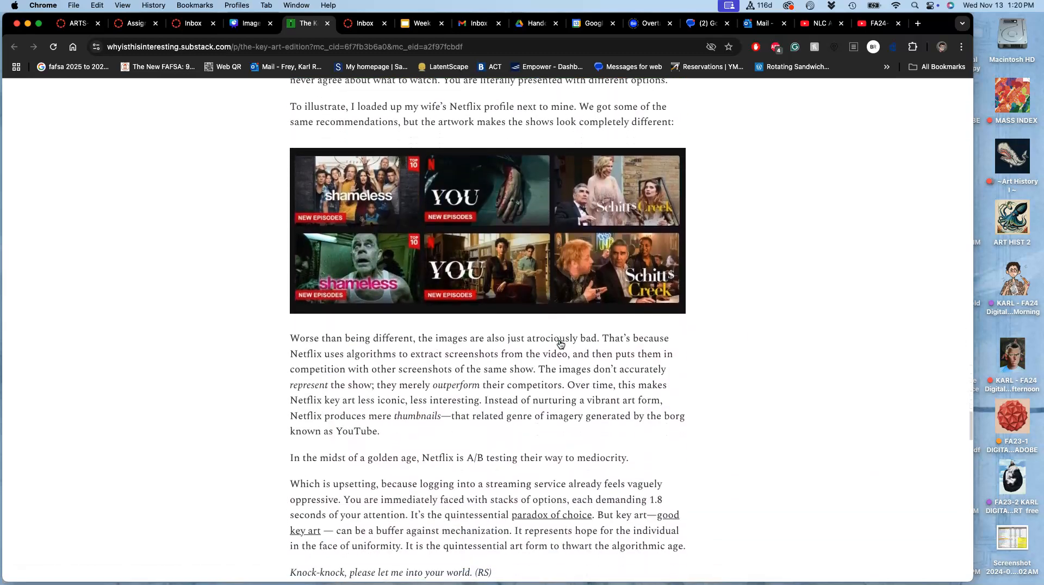
scroll(560, 344, up, 4)
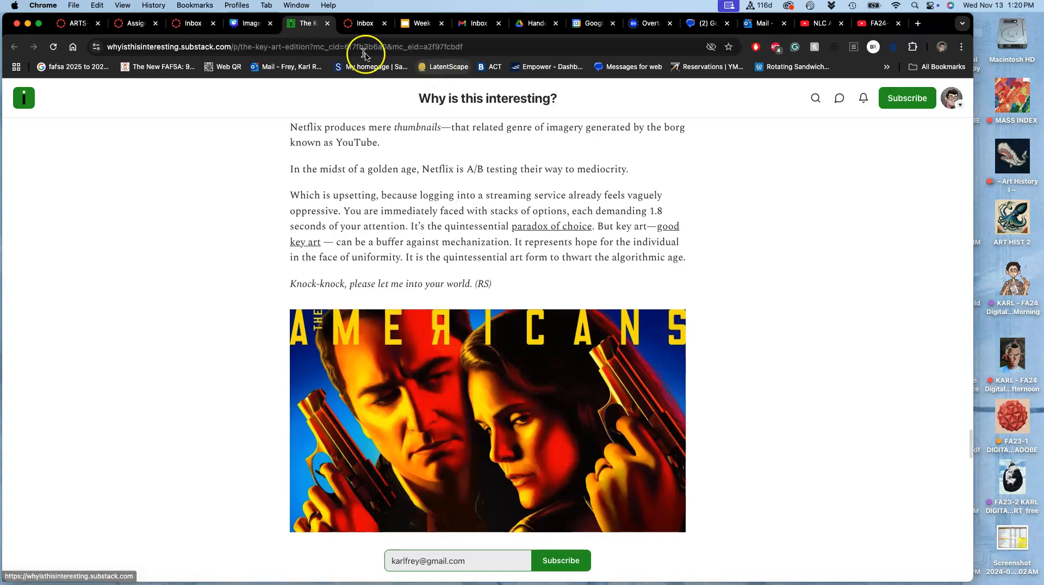
- Close the article, return to the Assignment Sheets page and open the posting discussion for Assignment #6 at its description
click(326, 24)
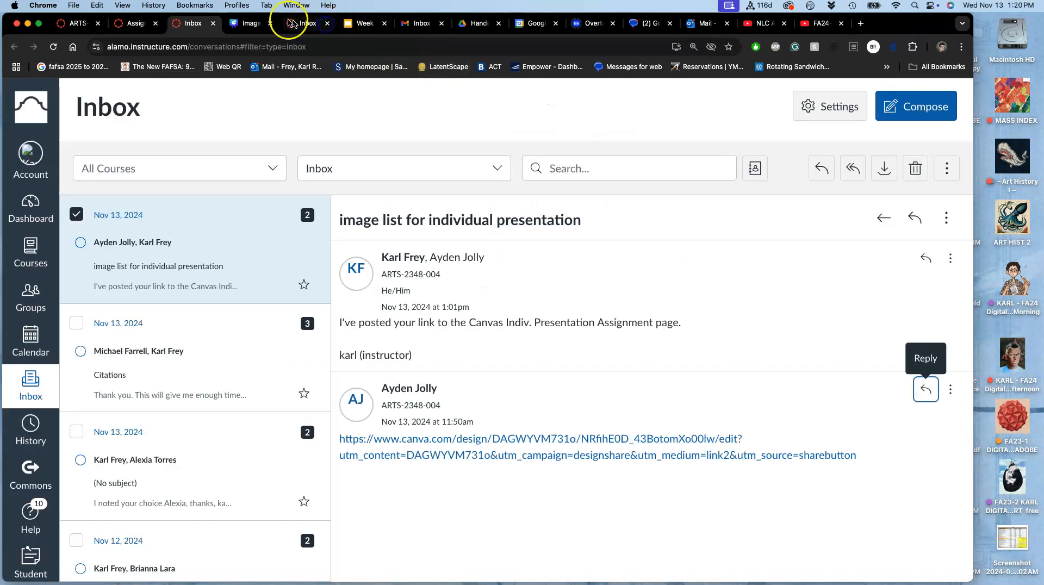
click(248, 25)
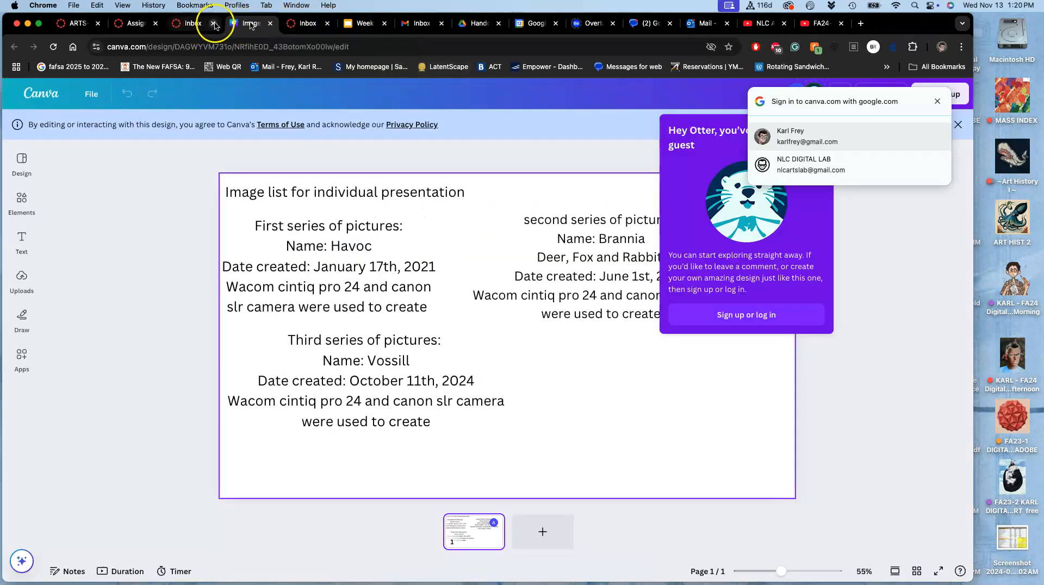
click(134, 26)
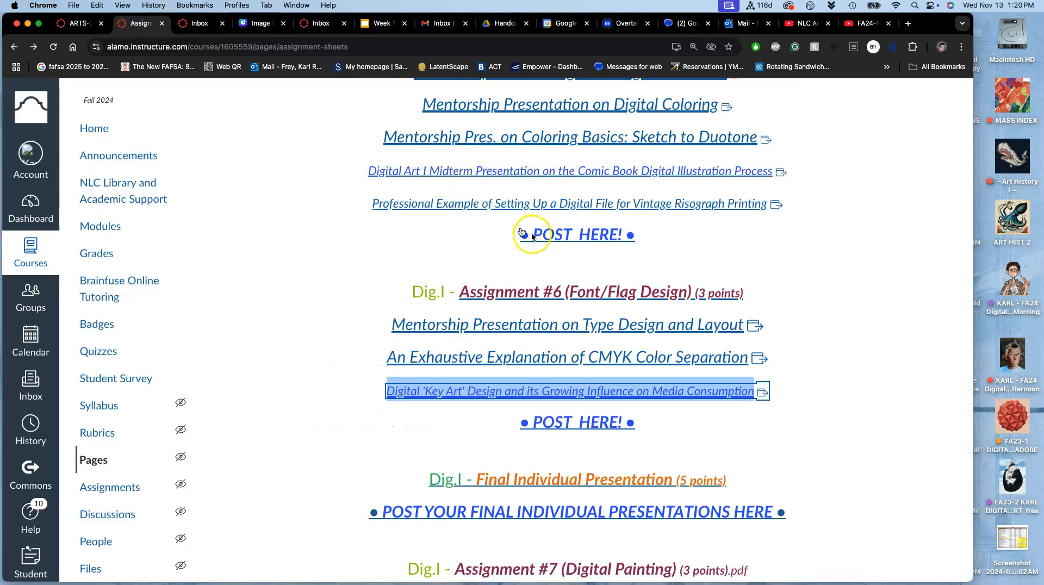
click(610, 428)
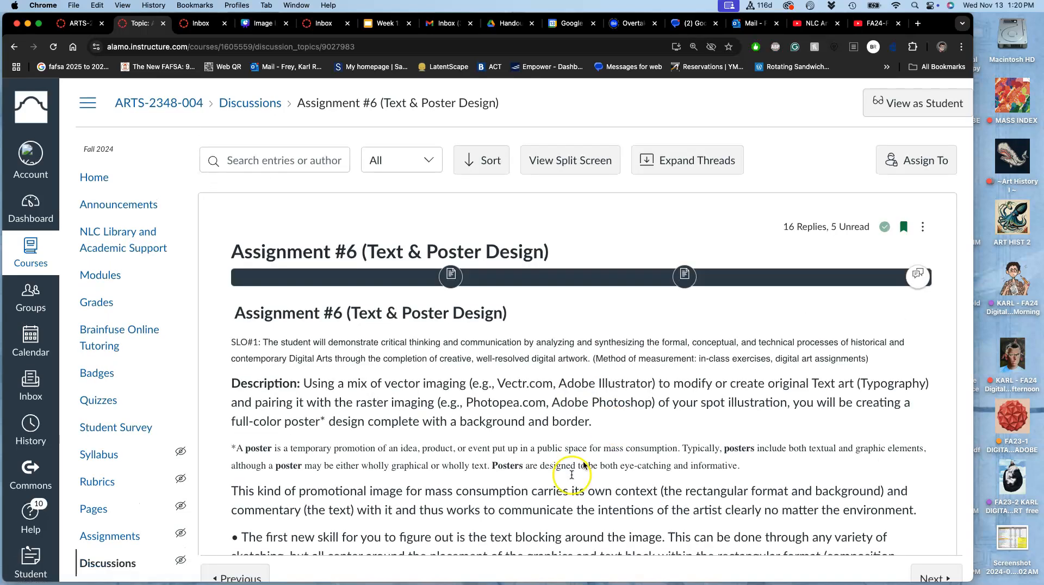
scroll(600, 385, down, 3)
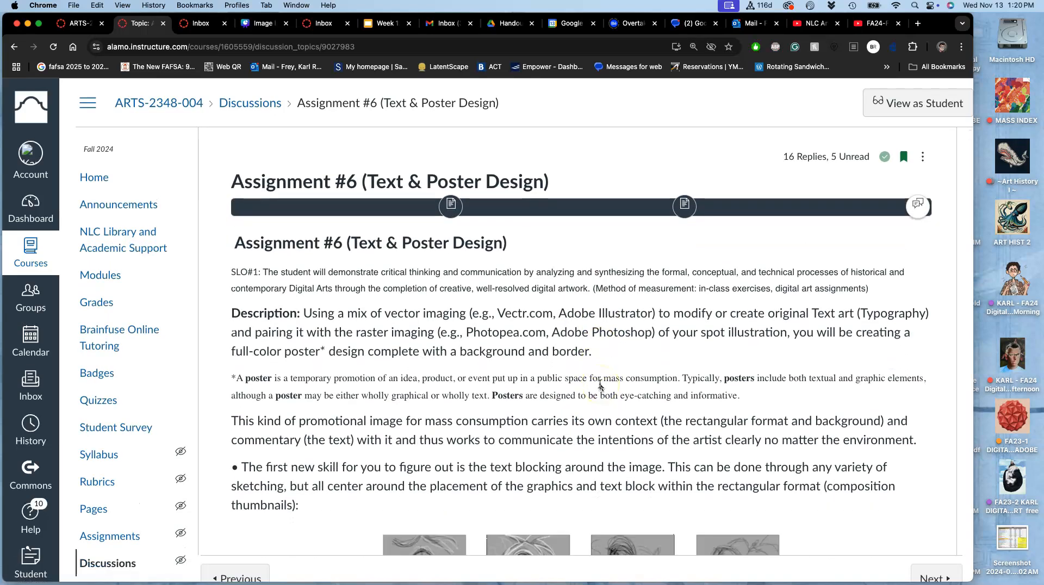
- Examine the Assignment #6 description's example artwork, from the vector type designs and movie posters to the Keen Gaming poster
scroll(600, 386, down, 15)
scroll(600, 386, down, 20)
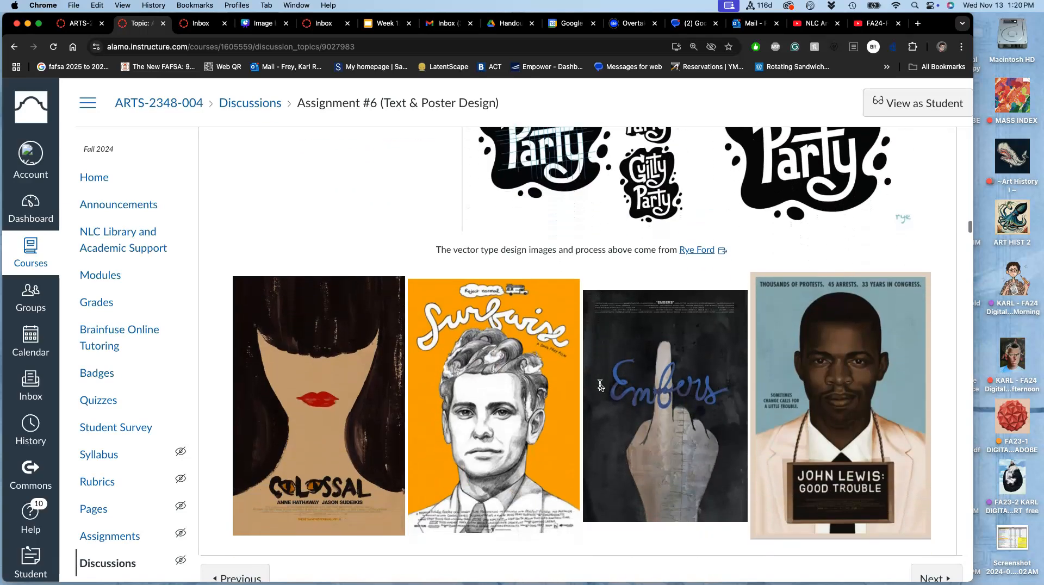
scroll(600, 385, down, 2)
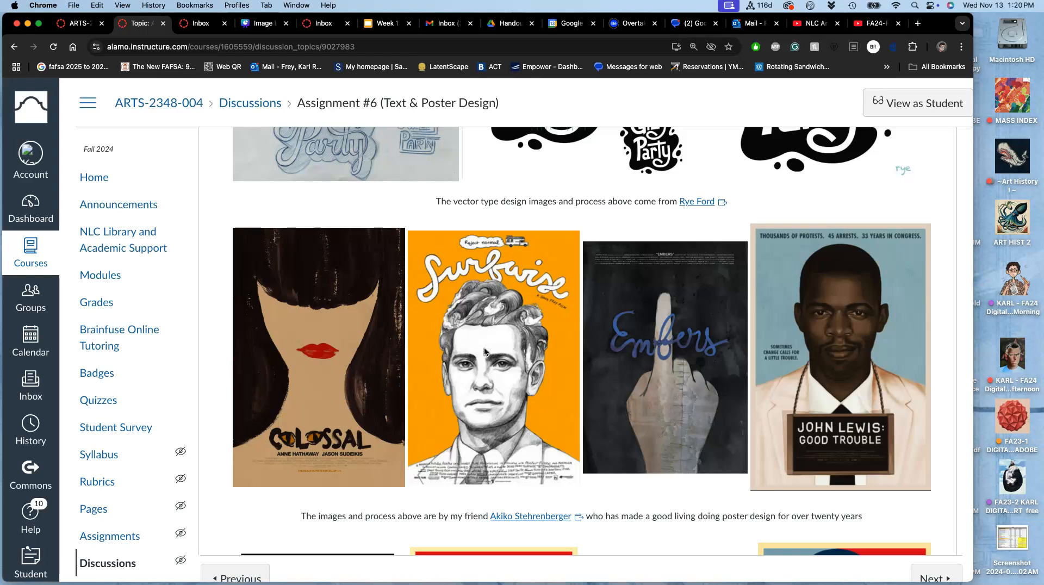
scroll(484, 351, down, 12)
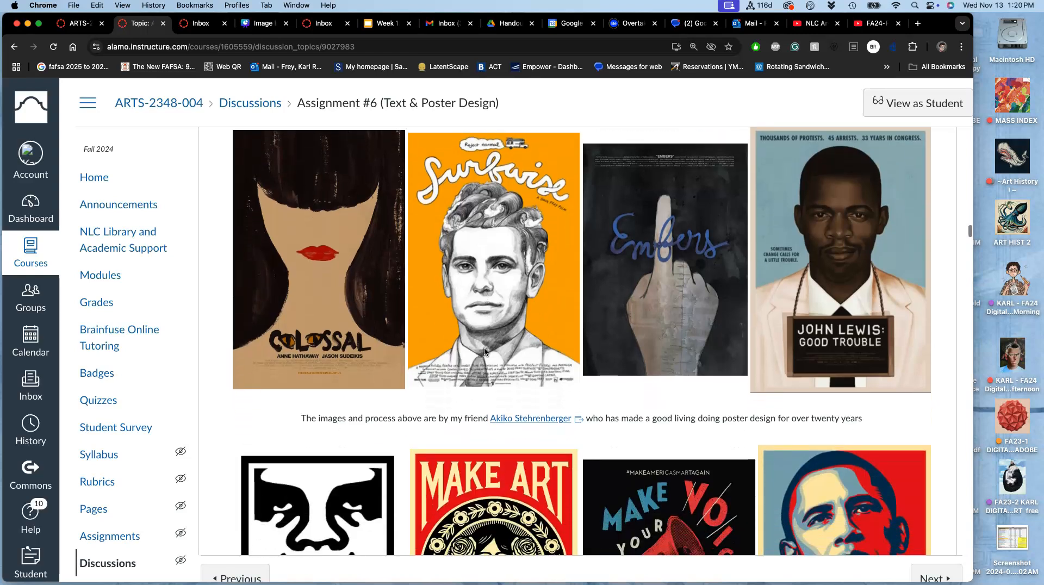
scroll(485, 351, down, 15)
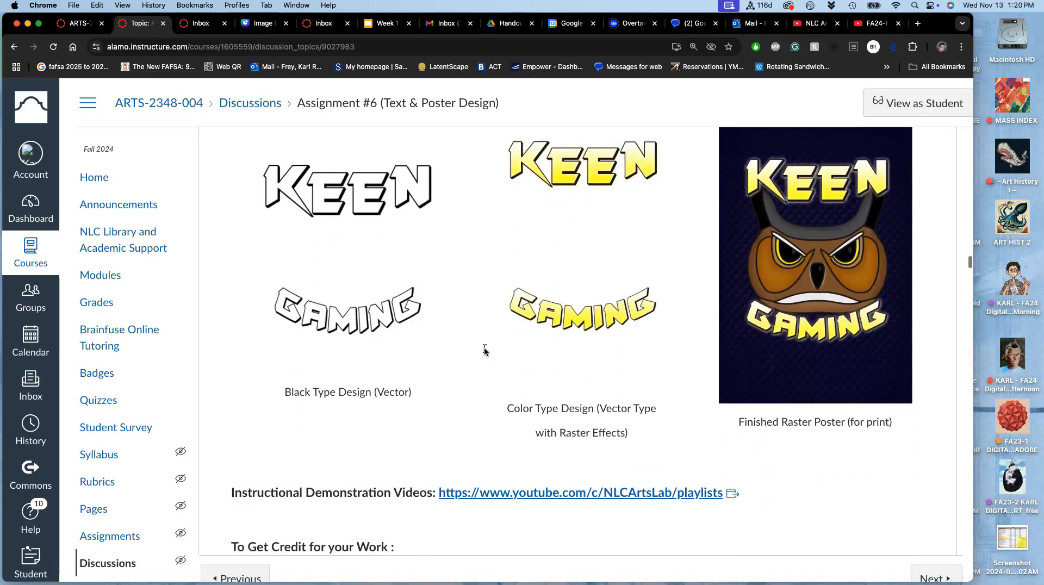
- Look through the students' posted voting posters and the teacher's example, ending at its Requirement #1 Text Blocking Sketch
scroll(484, 352, down, 15)
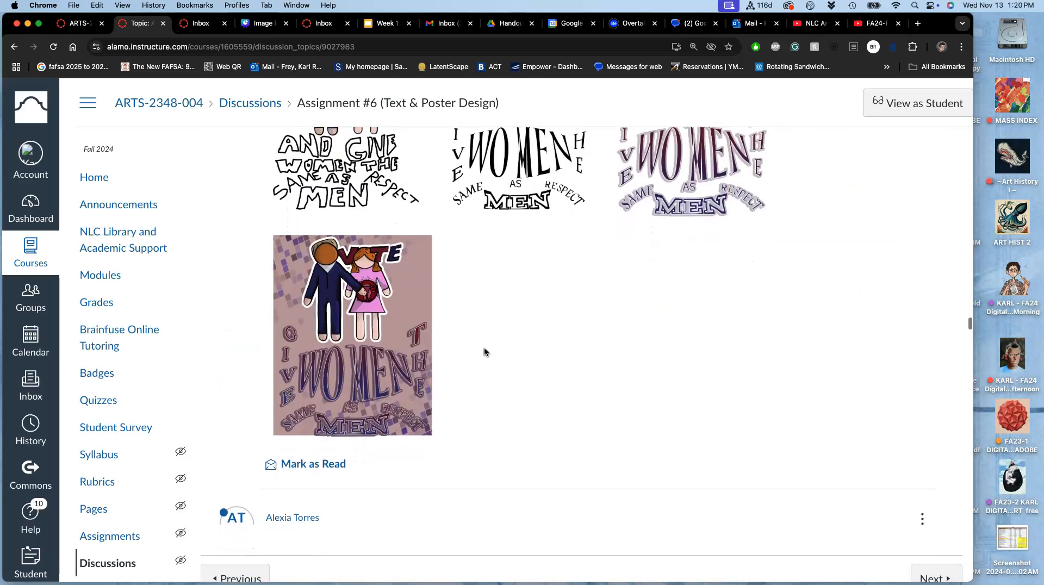
scroll(484, 351, down, 15)
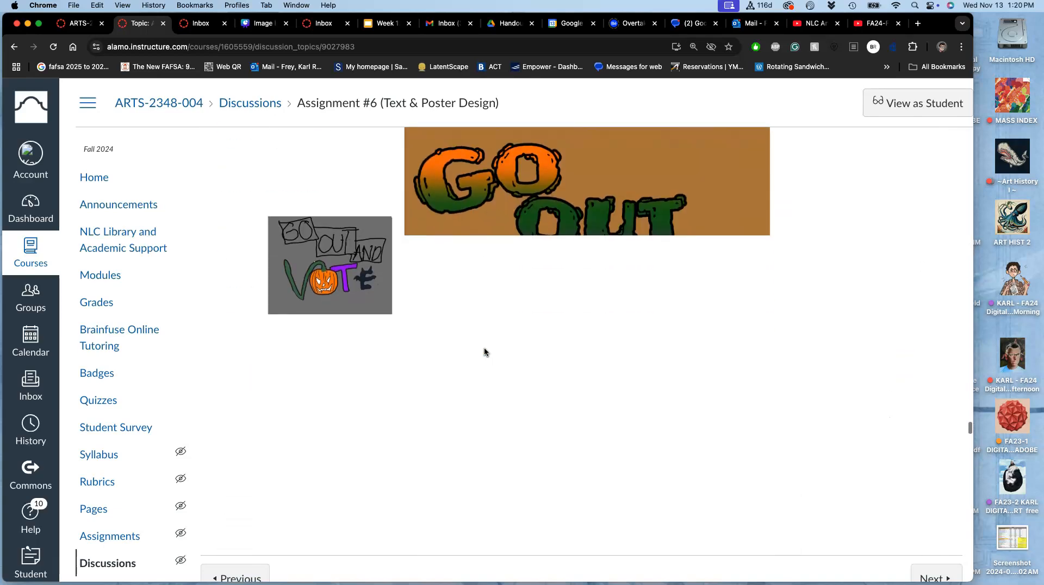
scroll(485, 352, down, 15)
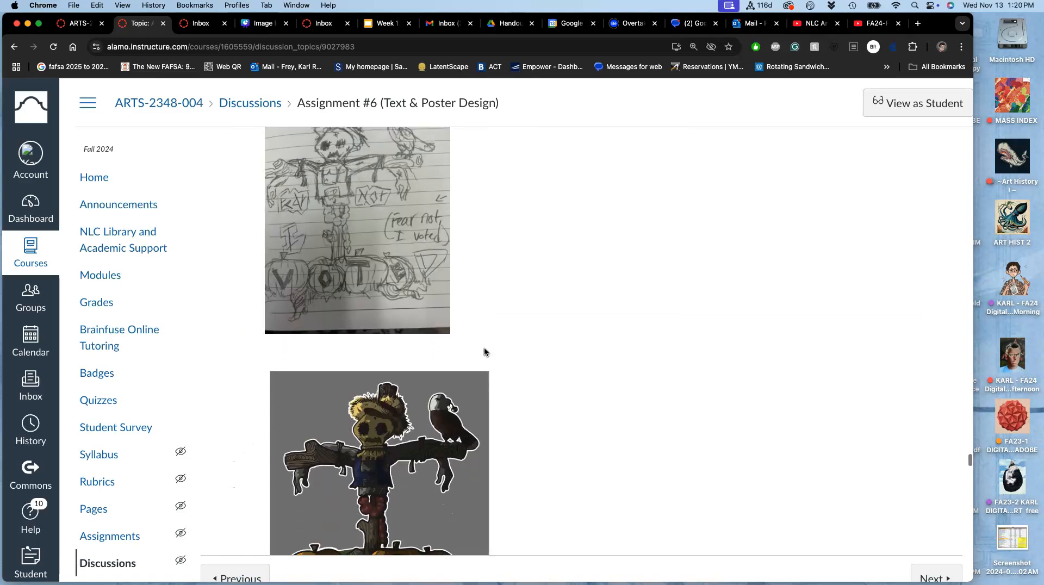
scroll(484, 351, down, 10)
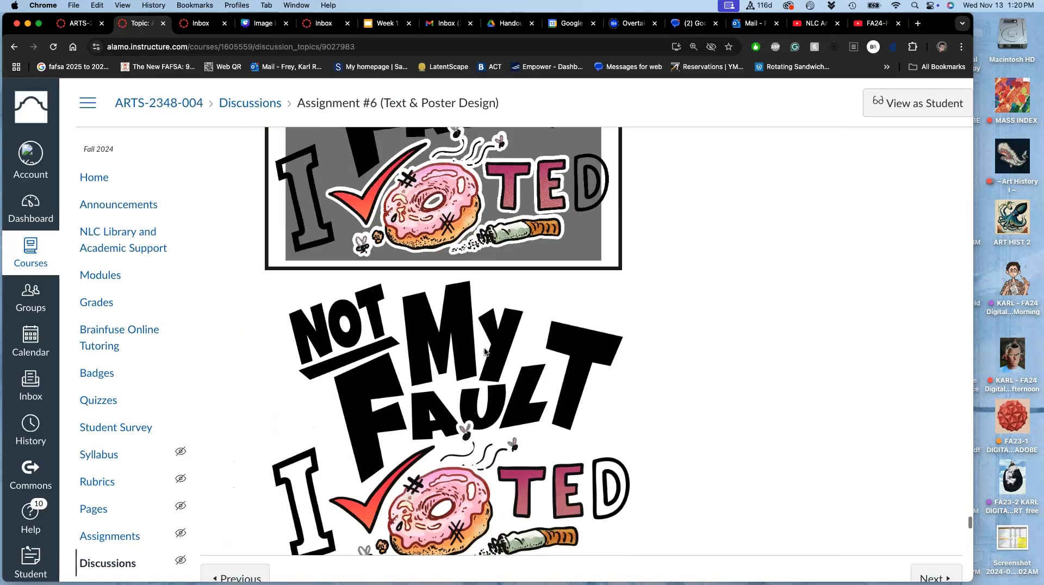
scroll(484, 351, up, 15)
scroll(484, 351, up, 2)
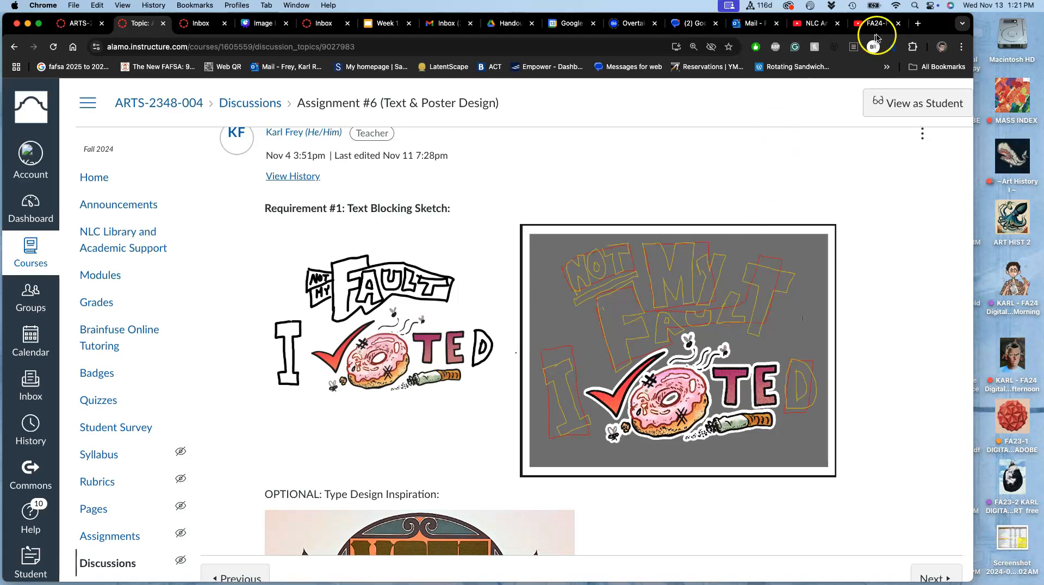
- Uncover the desktop folders and open the Assign #6 folder inside the FA24 Digital Art Afternoon folder
drag(942, 23, 954, 23)
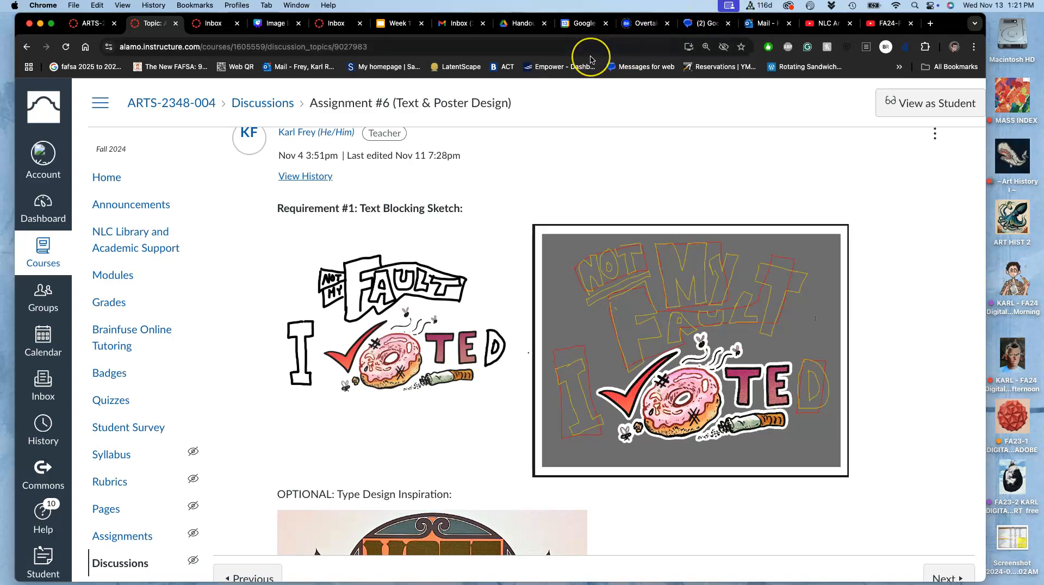
double_click(1003, 351)
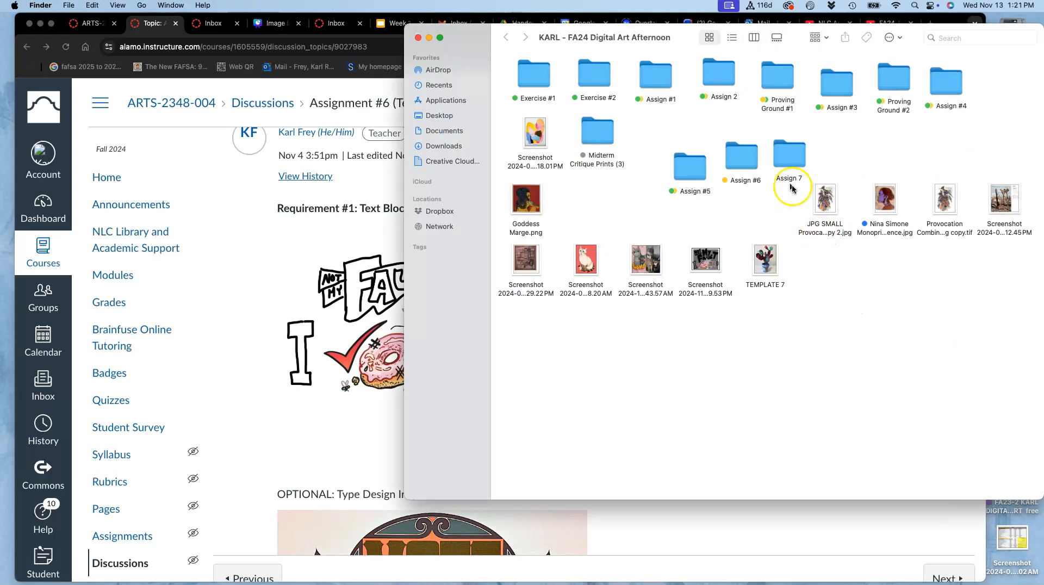
click(747, 158)
double_click(746, 158)
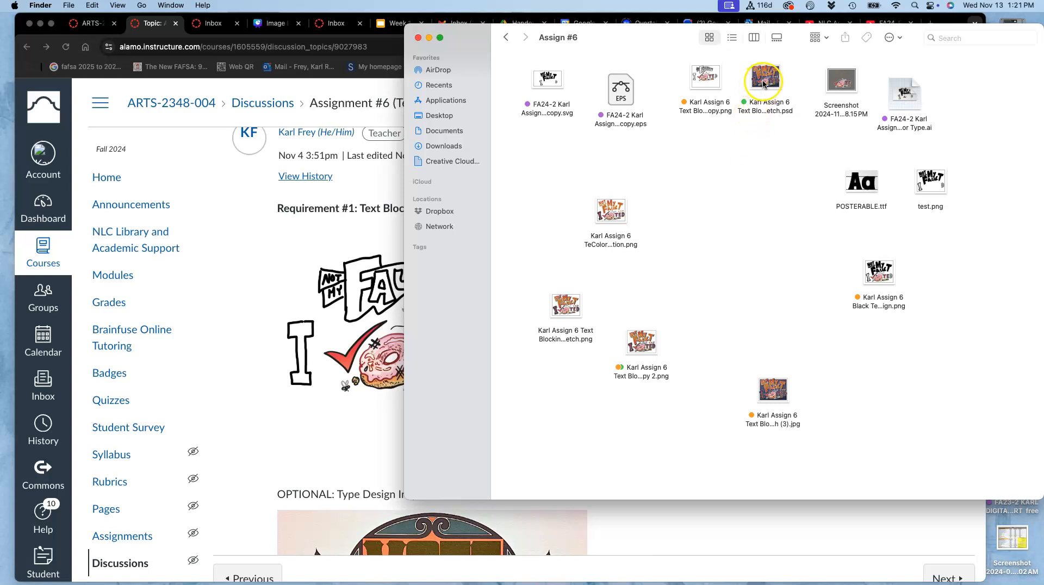
- Return to the browser and load photopea.com in a new window
click(337, 115)
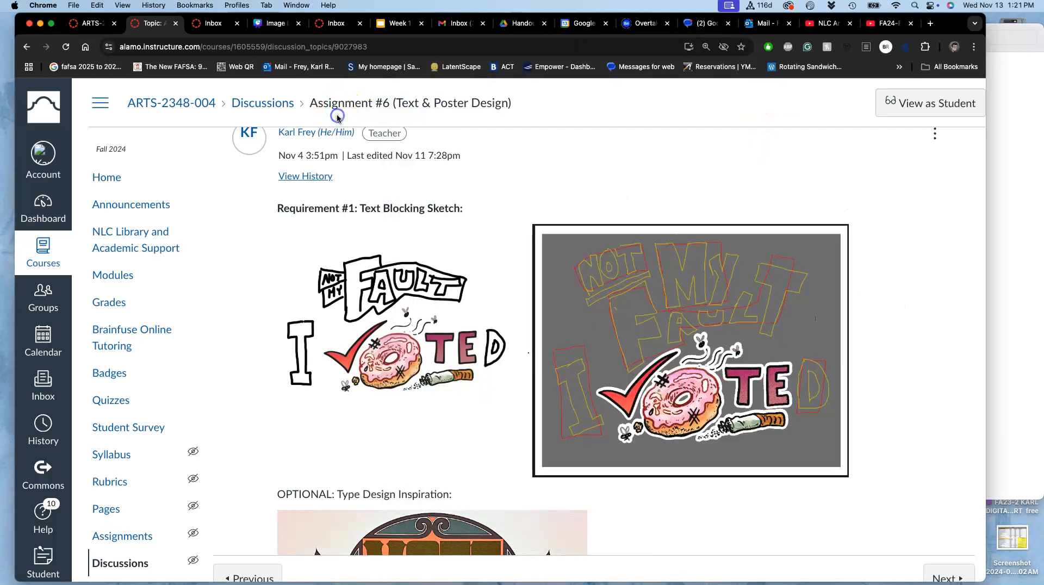
click(76, 5)
click(88, 33)
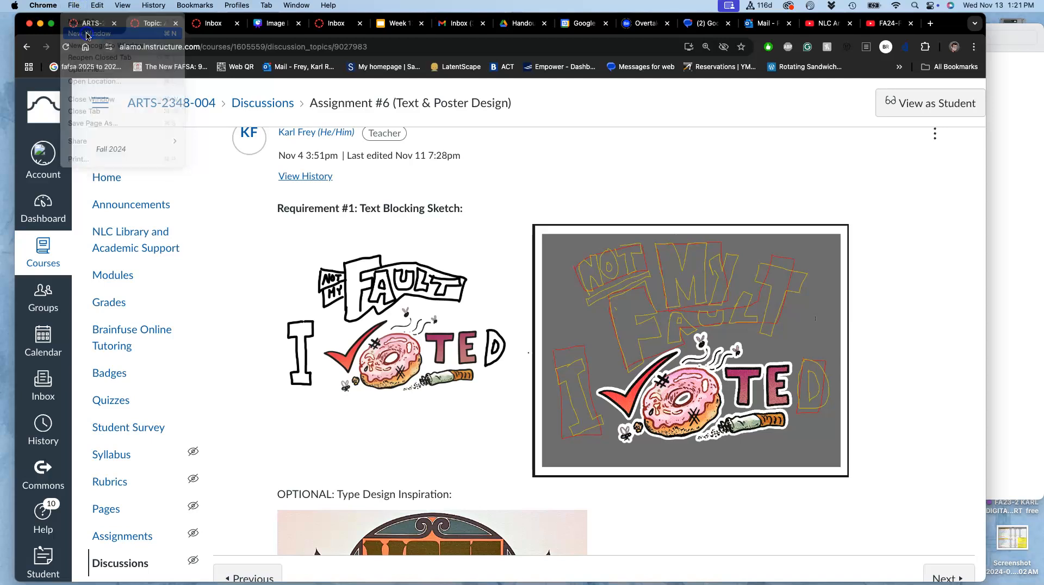
text(photopea.)
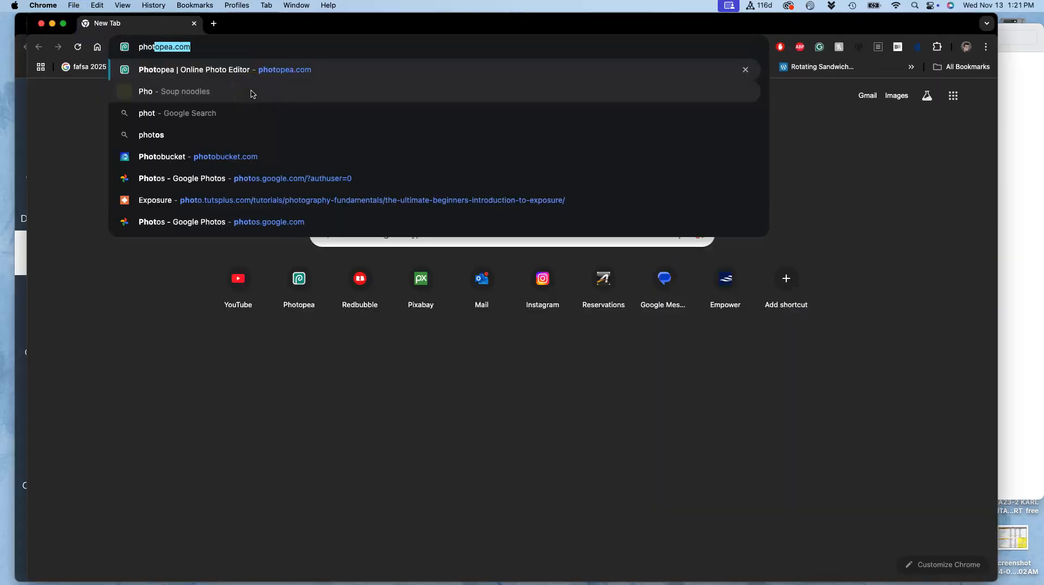
text(com)
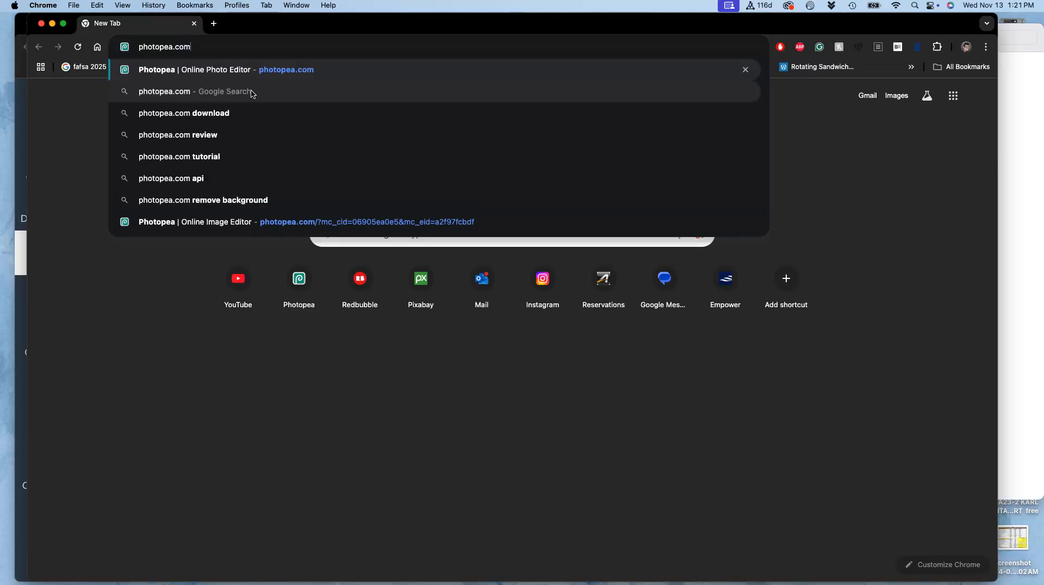
key(Return)
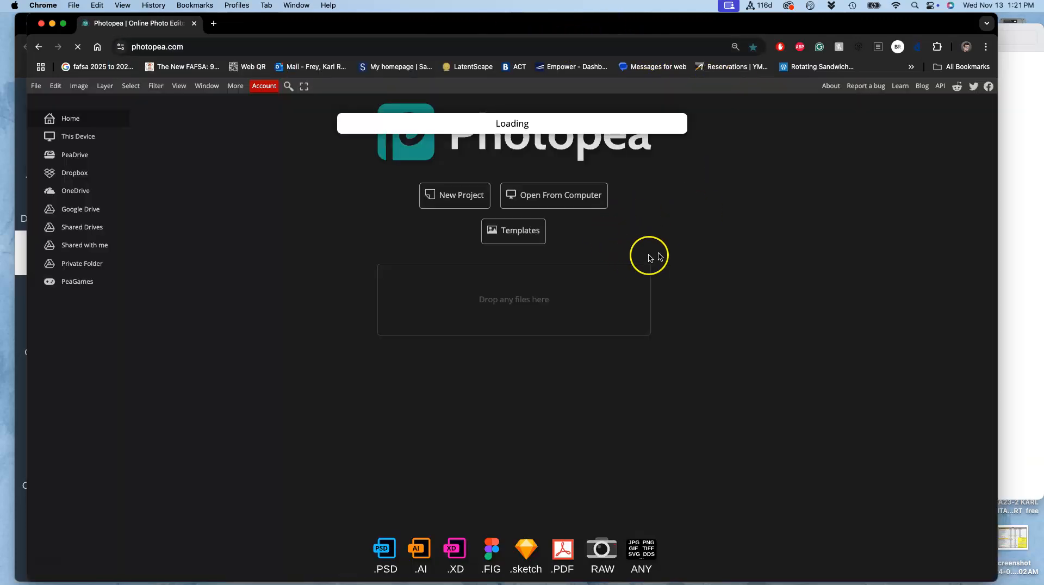
- Open the Assign 6 Text Blocking Sketch PSD from the Assign #6 folder in Photopea
click(1024, 190)
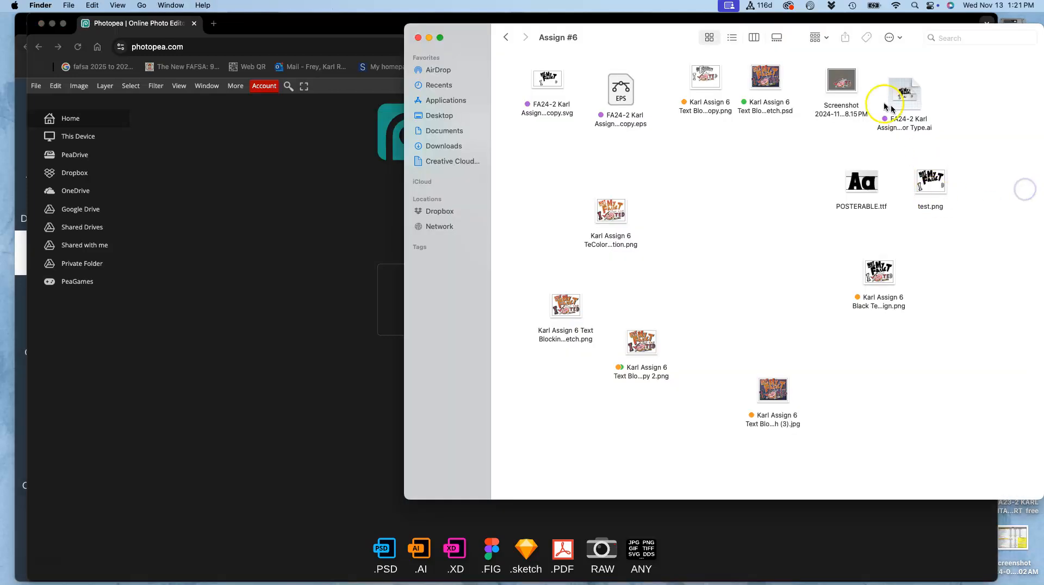
drag(403, 28, 582, 34)
drag(933, 85, 456, 300)
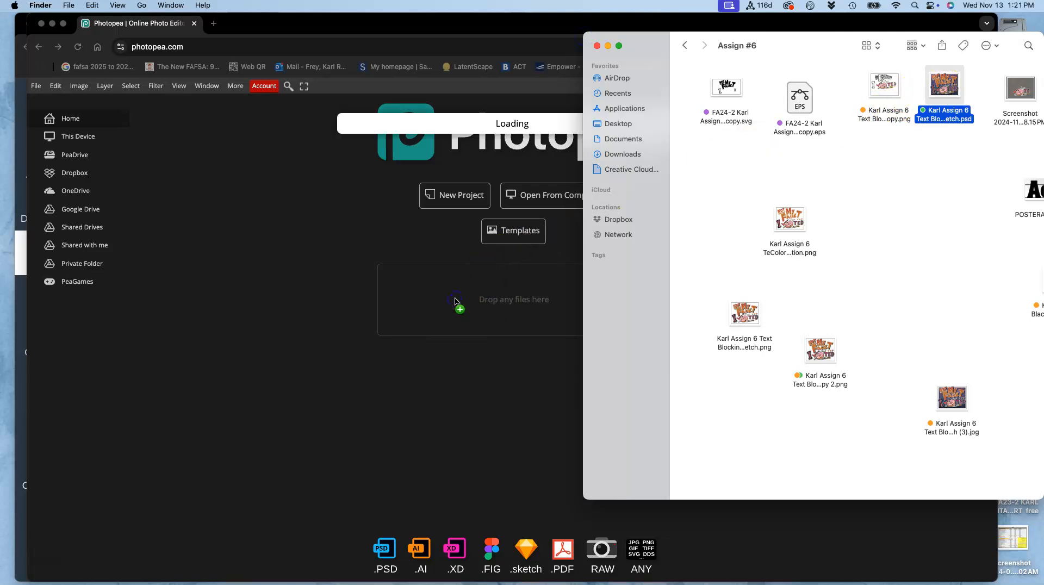
drag(456, 300, 456, 300)
click(497, 298)
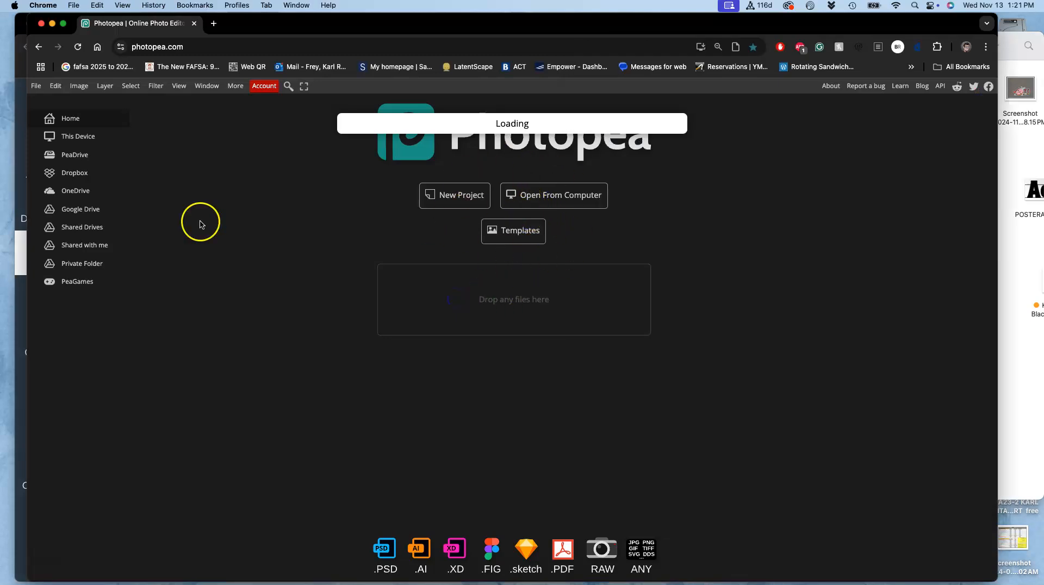
mouse_move(5, 221)
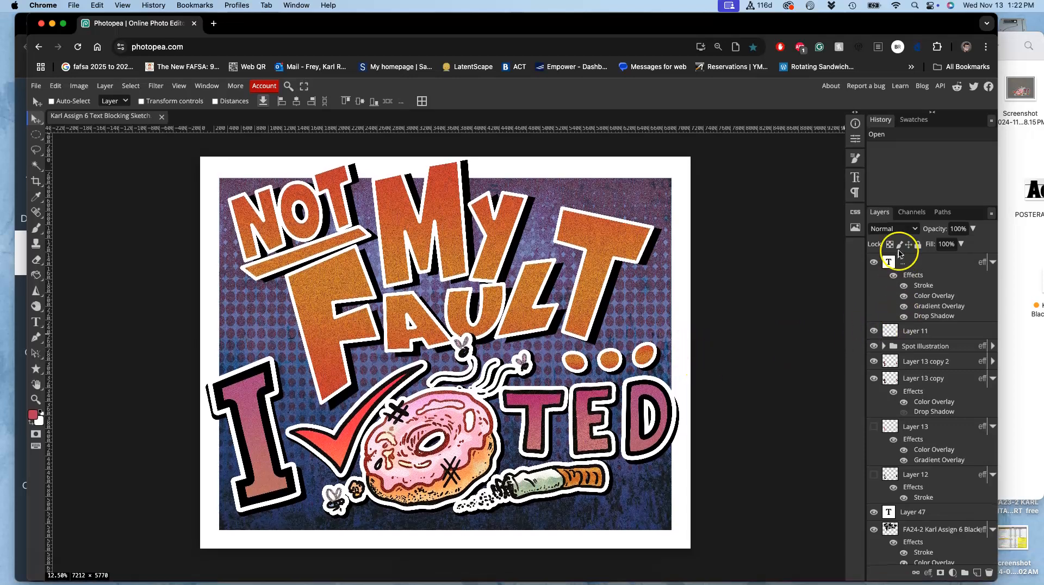
- Toggle the topmost text layer's visibility to check which part of the poster it holds, leaving it shown
click(874, 262)
click(872, 263)
click(872, 263)
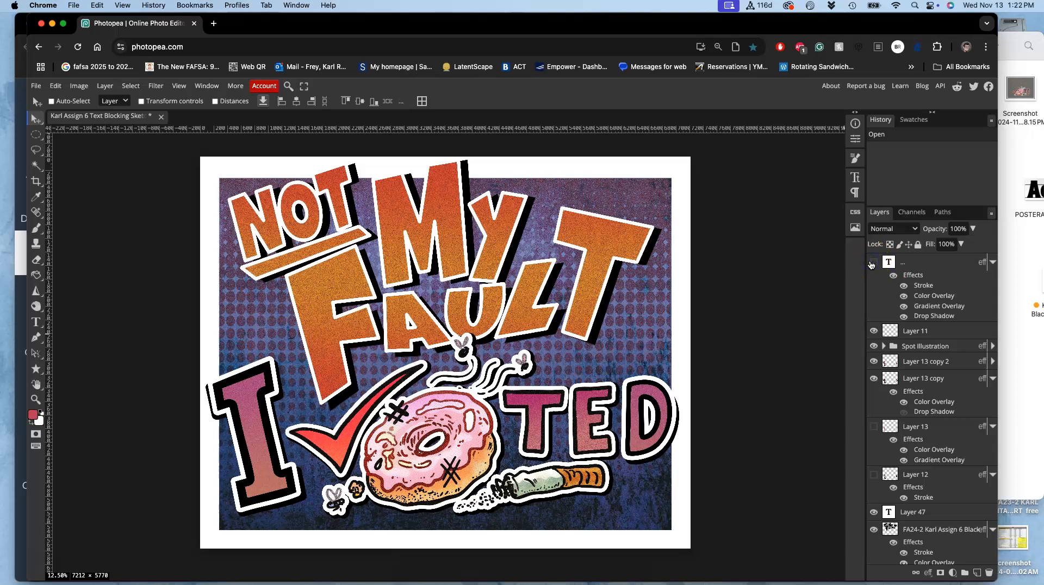
click(872, 263)
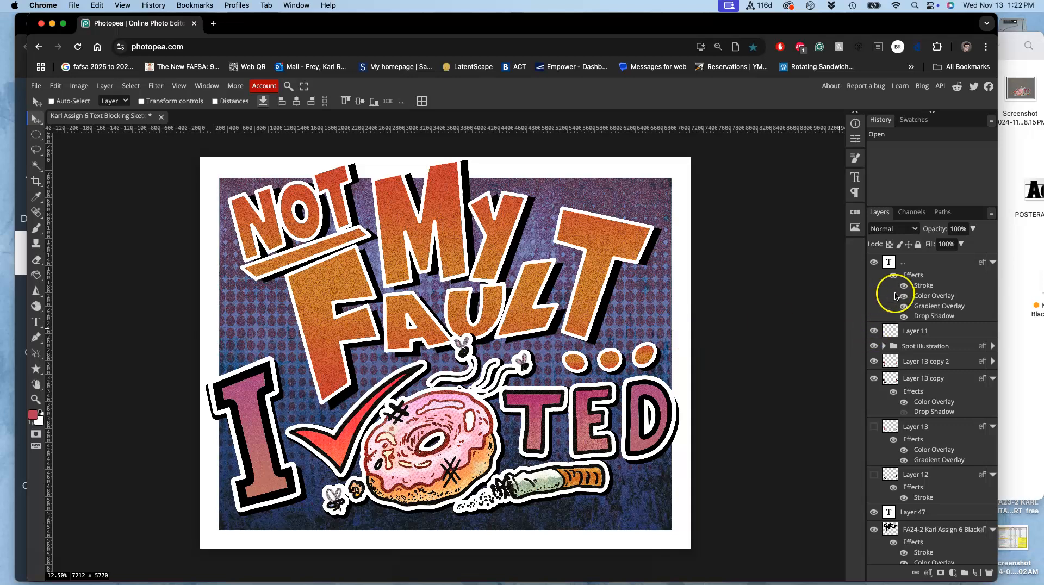
- Add a new layer above the topmost text layer and set the Brush's foreground colour to bright green 00ff17
click(925, 262)
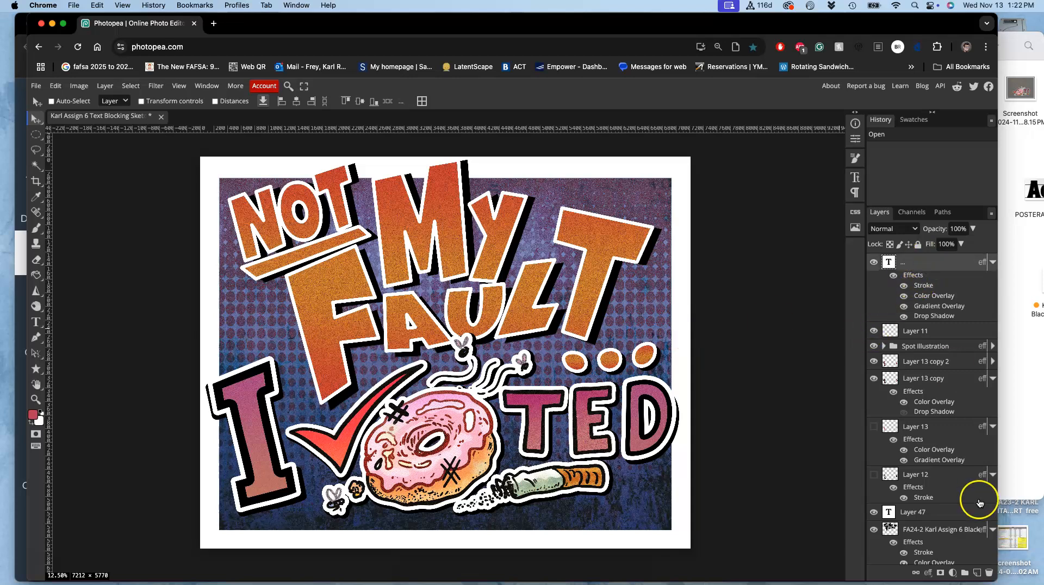
click(976, 573)
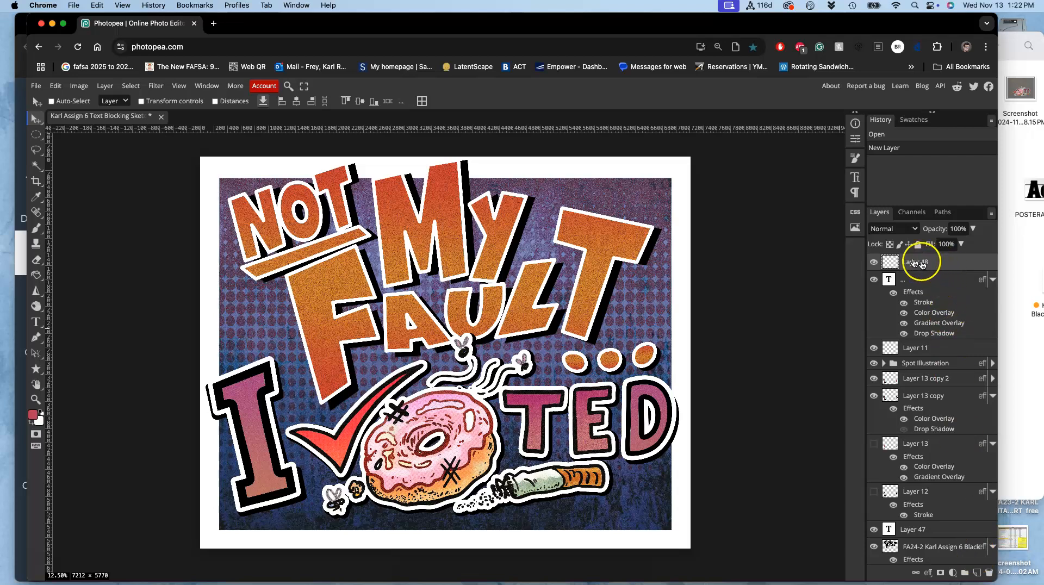
click(36, 228)
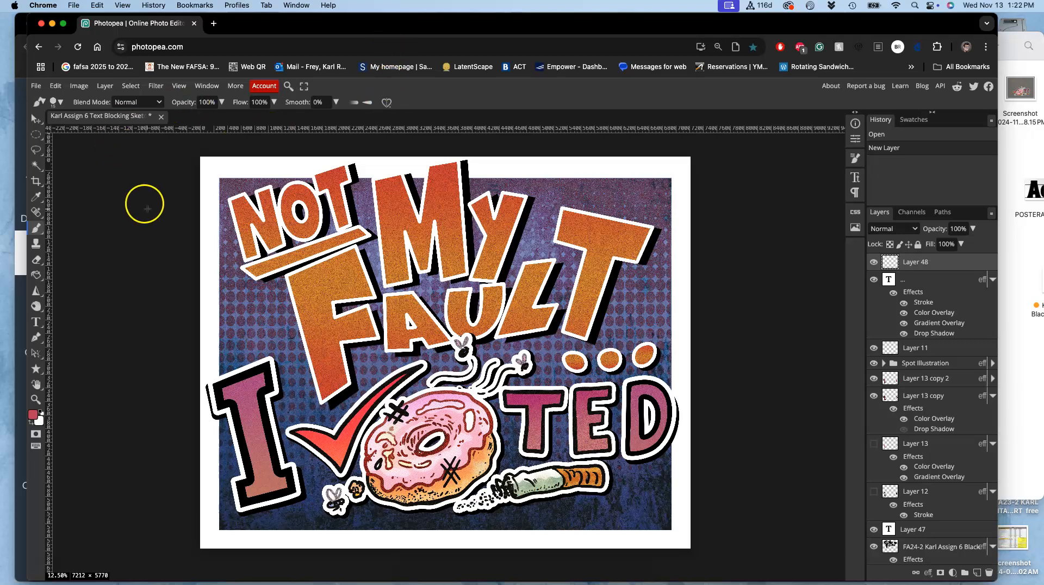
click(34, 417)
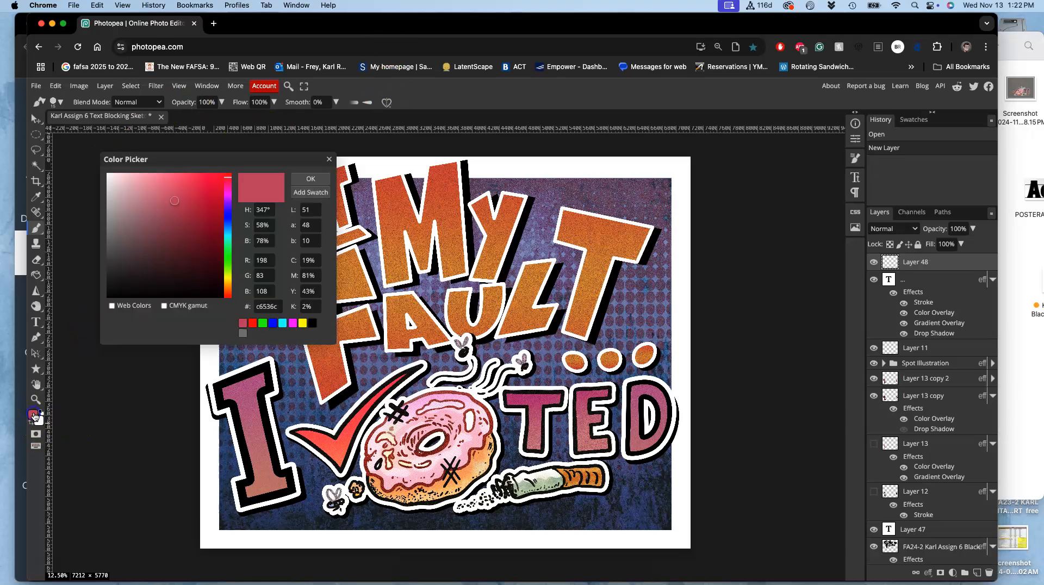
drag(229, 251, 227, 257)
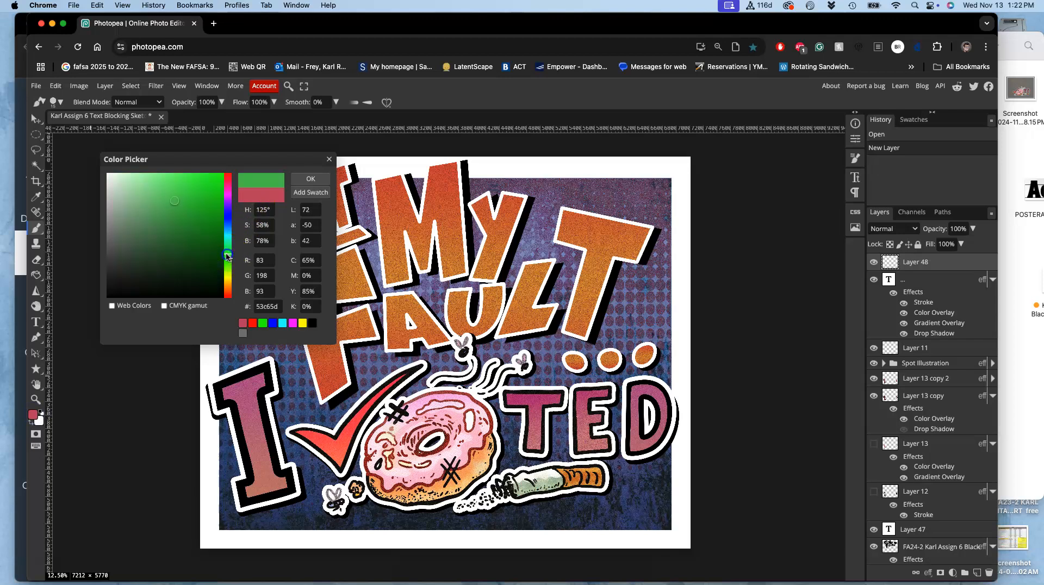
click(304, 178)
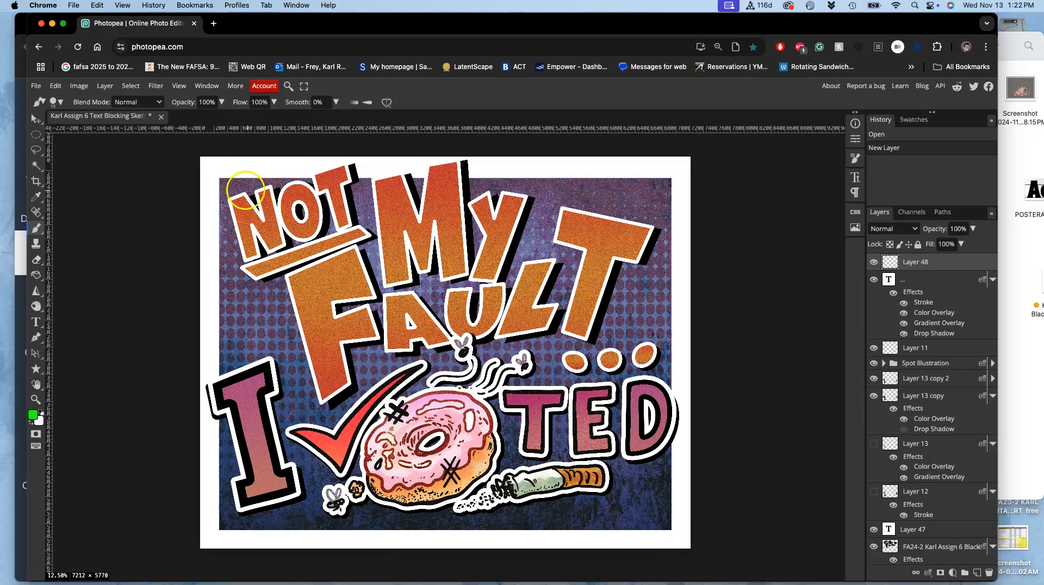
- Enable pressure-controlled size for the Brush and set its size to 170 px and its smoothing to 38%
click(368, 104)
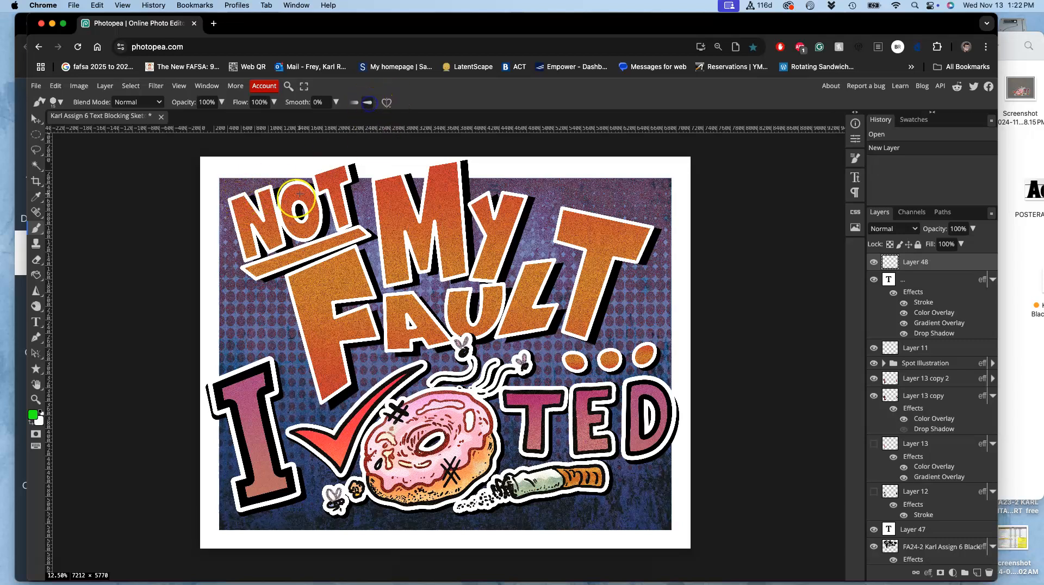
click(371, 157)
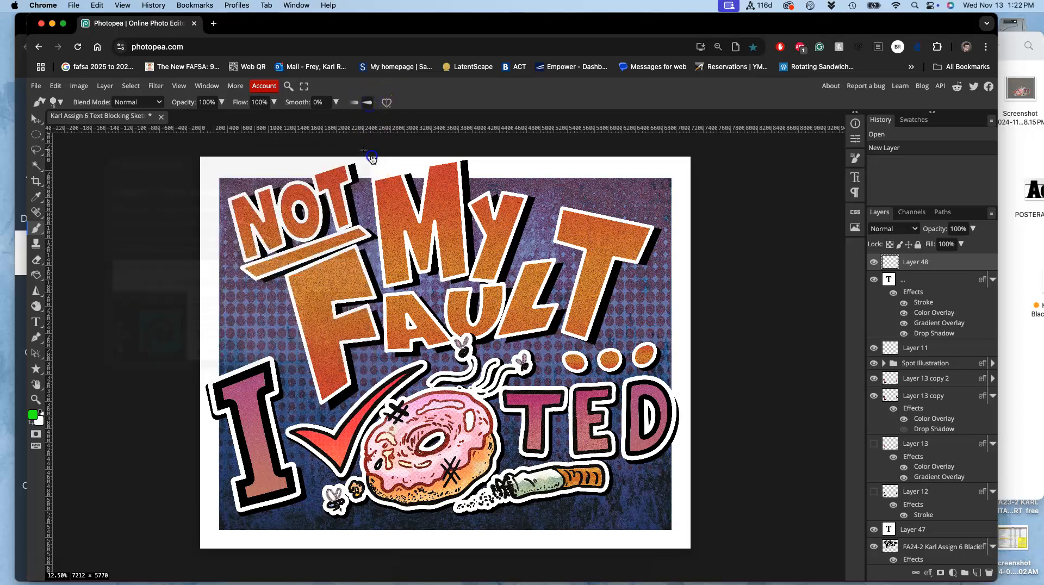
click(70, 103)
drag(105, 130, 128, 130)
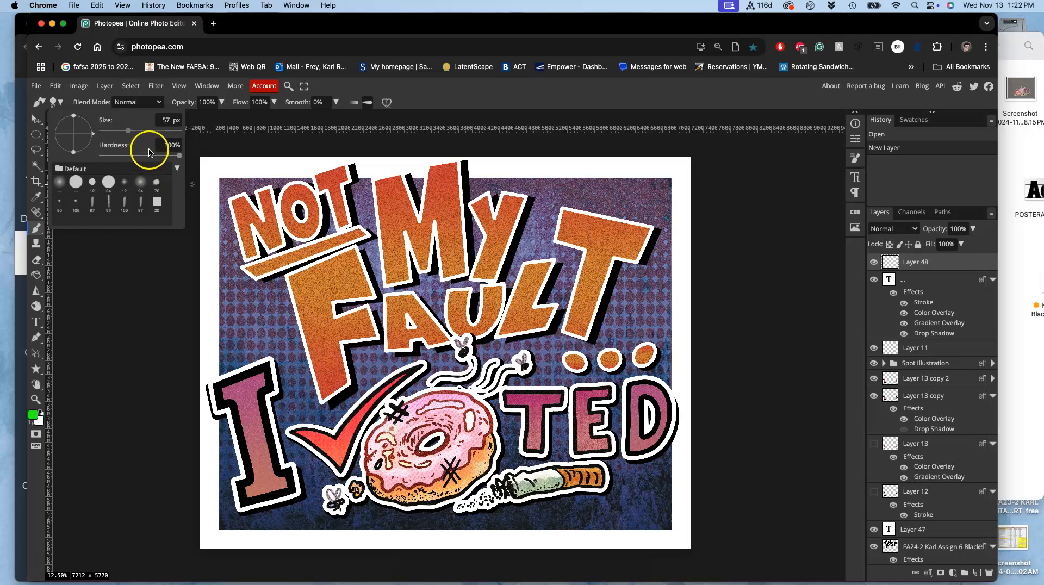
drag(136, 132, 142, 131)
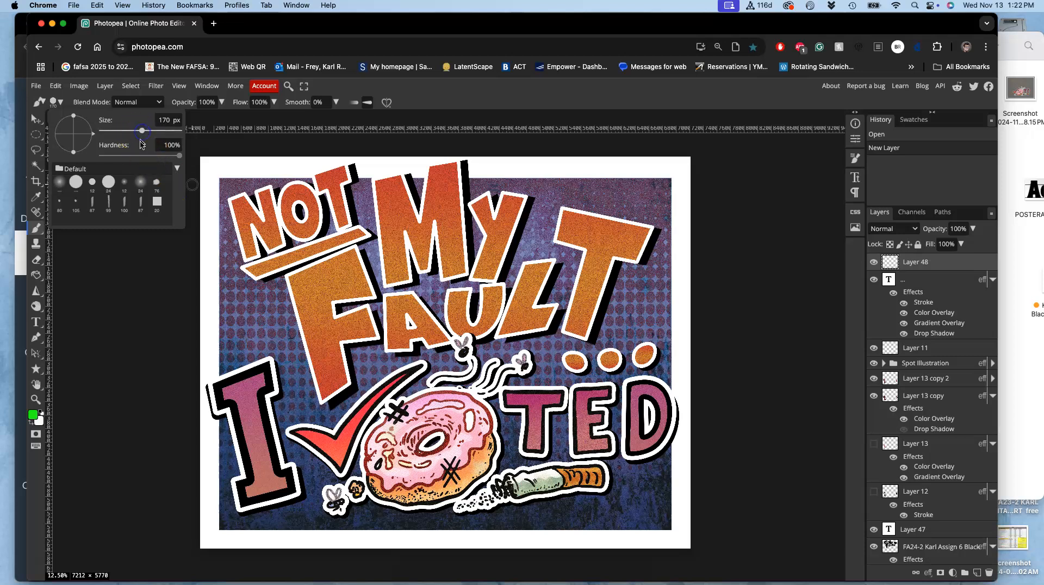
click(336, 102)
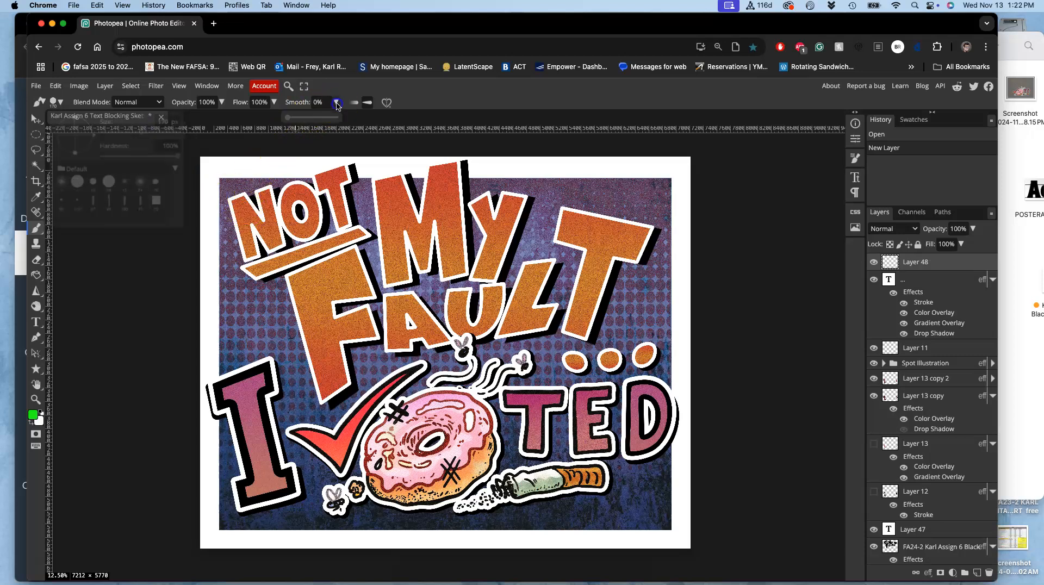
drag(317, 120, 305, 118)
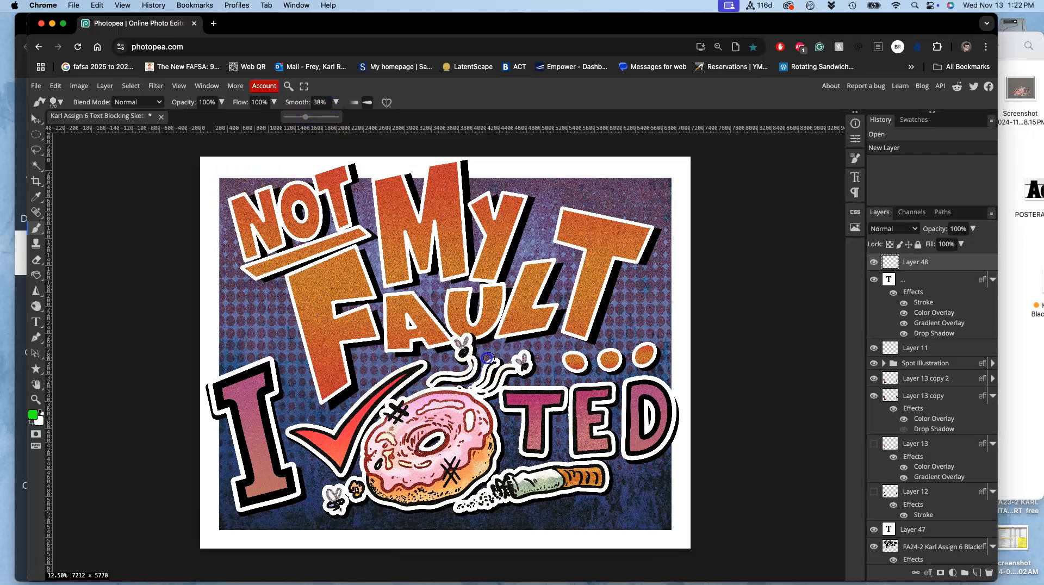
- Brush a freehand green outline around the whole spot illustration: checkmark, donut, flies and cigarette
drag(489, 358, 478, 340)
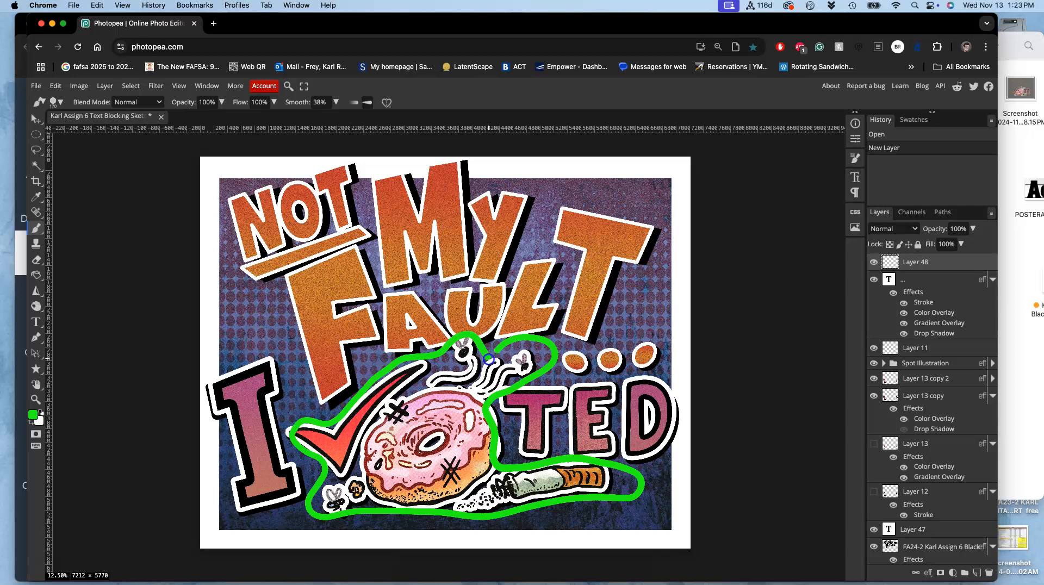
drag(487, 359, 488, 358)
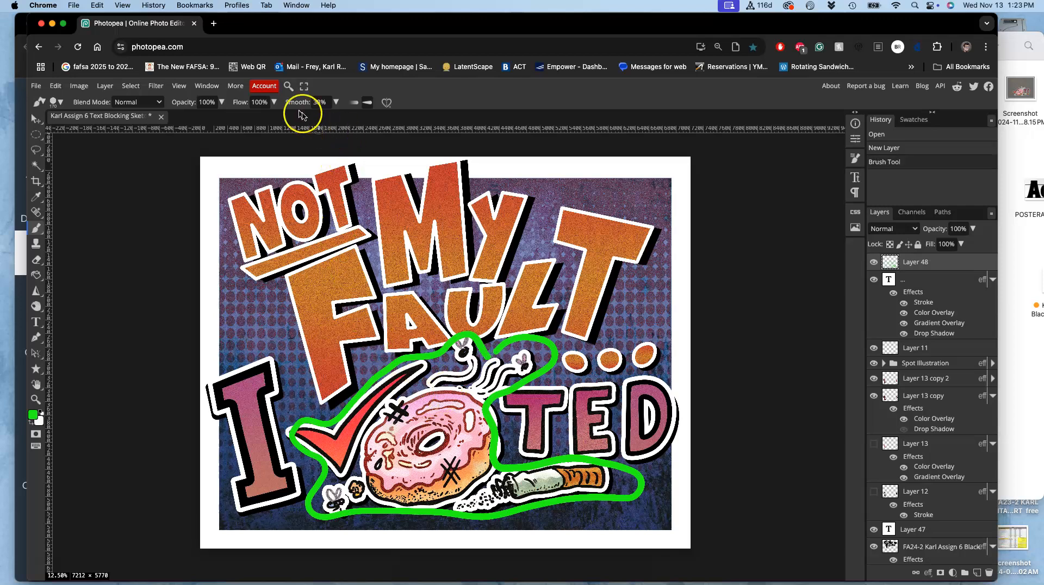
- Set the Brush smoothing to 0% and outline the words NOT and MY as separate green blocks
click(336, 103)
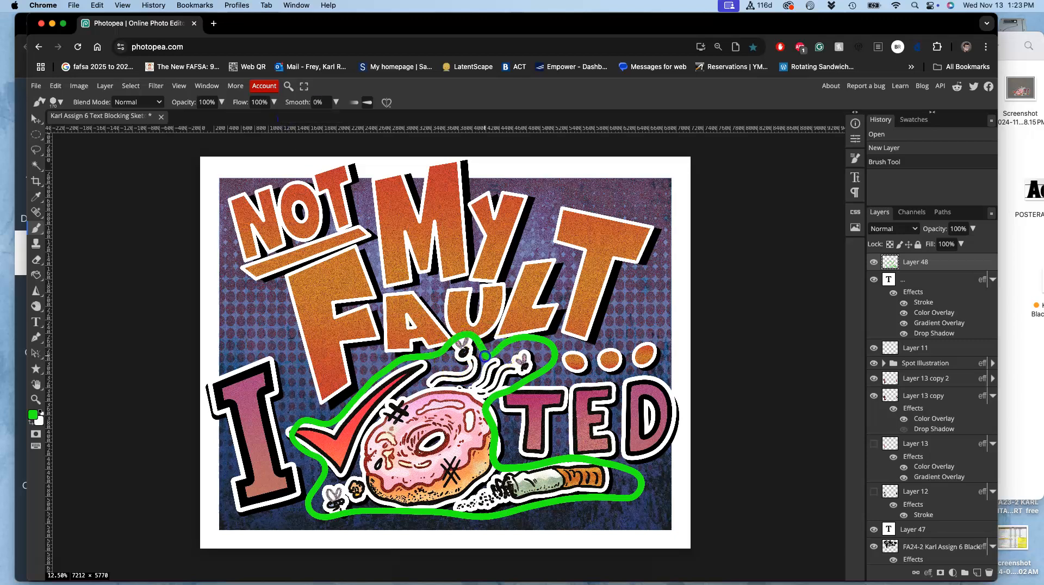
click(484, 356)
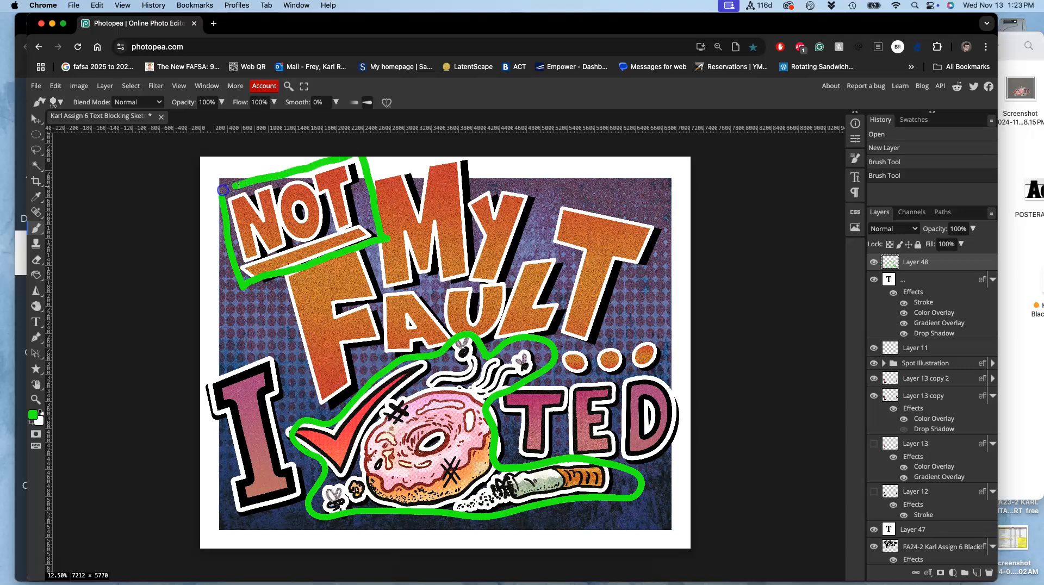
drag(210, 197, 208, 198)
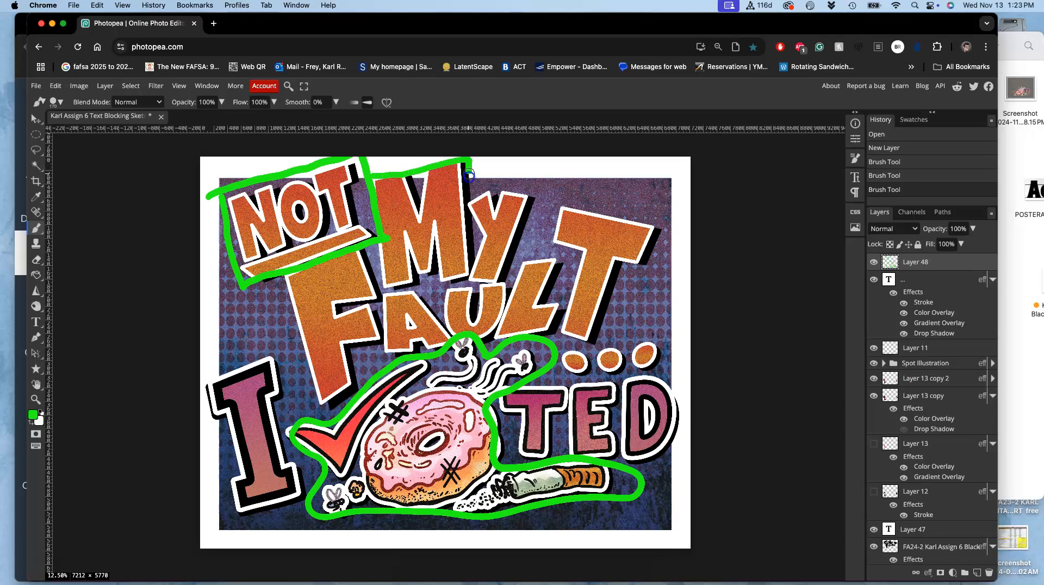
drag(536, 209, 519, 260)
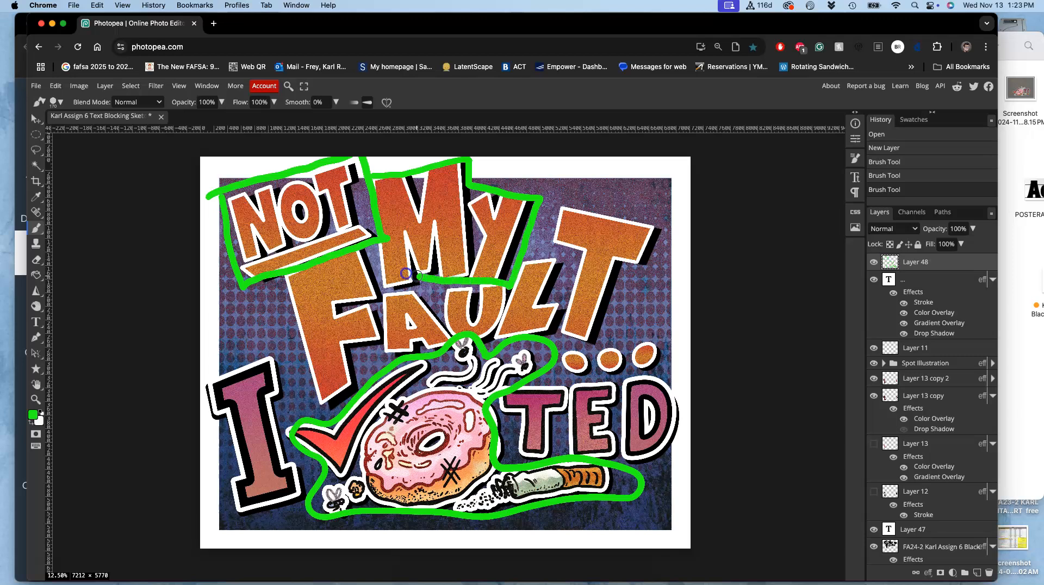
drag(380, 249, 384, 241)
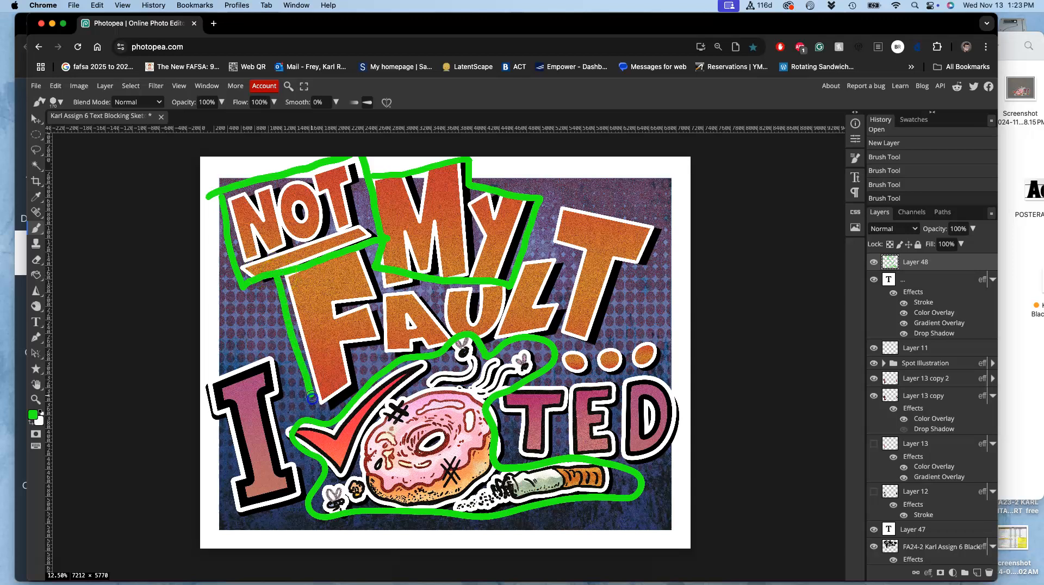
- Outline the word FAULT as one green block, following the slanted edges of its lettering
mouse_move(352, 377)
mouse_down()
mouse_move(468, 332)
mouse_move(529, 341)
mouse_up()
drag(600, 341, 622, 289)
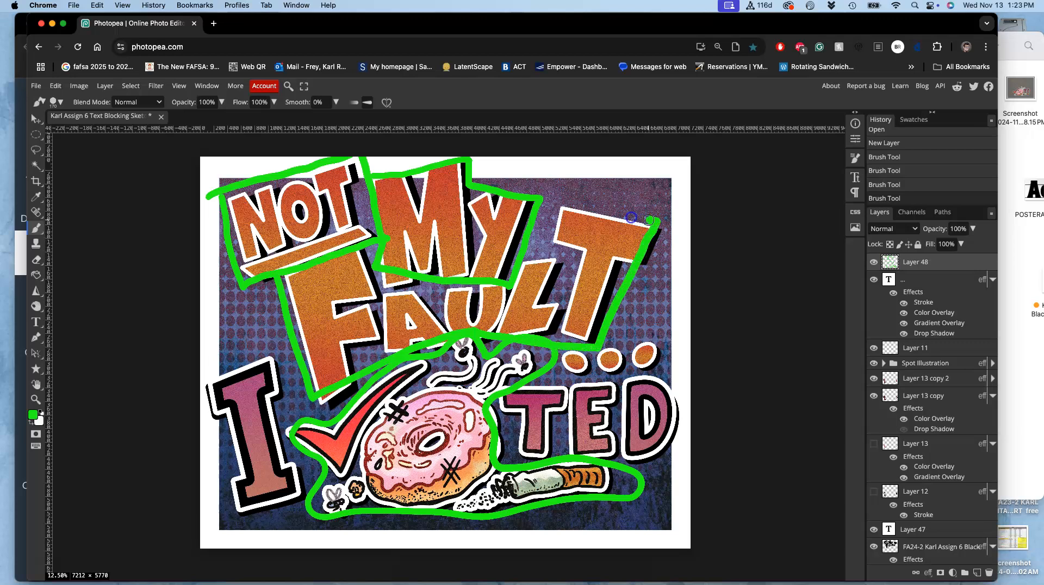
drag(631, 217, 577, 200)
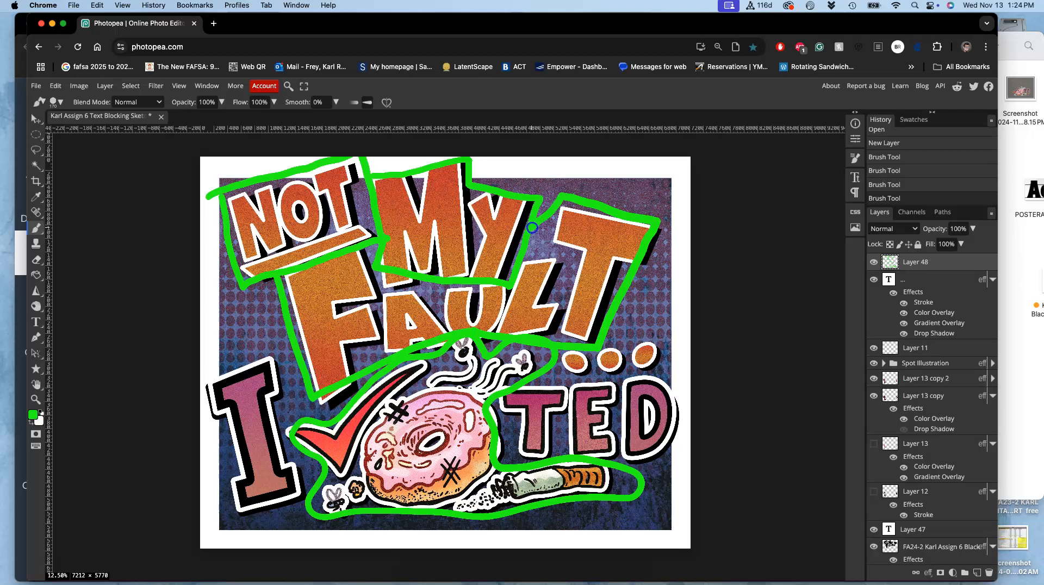
drag(532, 227, 532, 227)
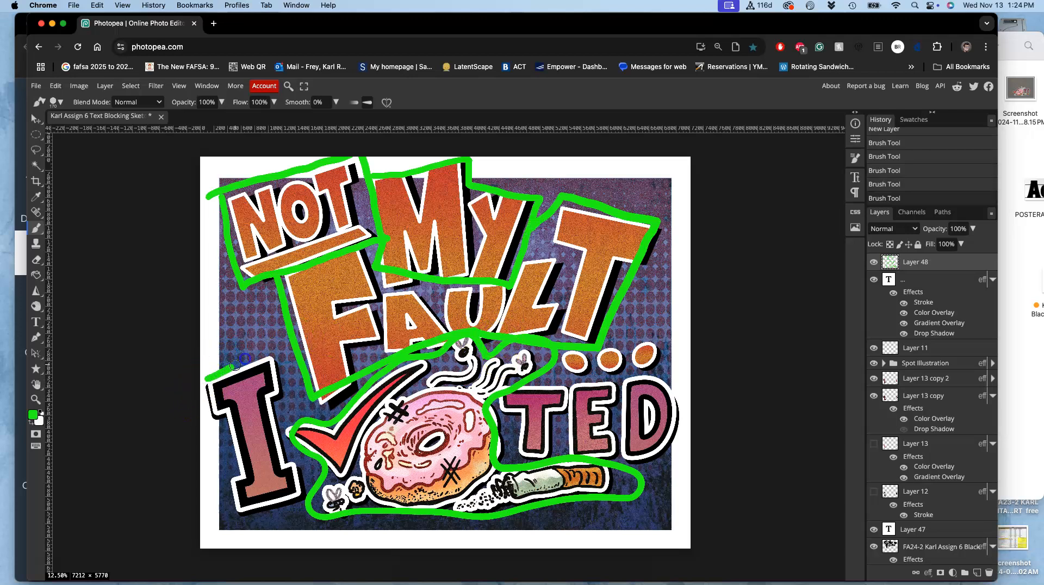
- Outline the letter I and the letters TED as two green blocks on either side of the illustration
drag(292, 427, 308, 482)
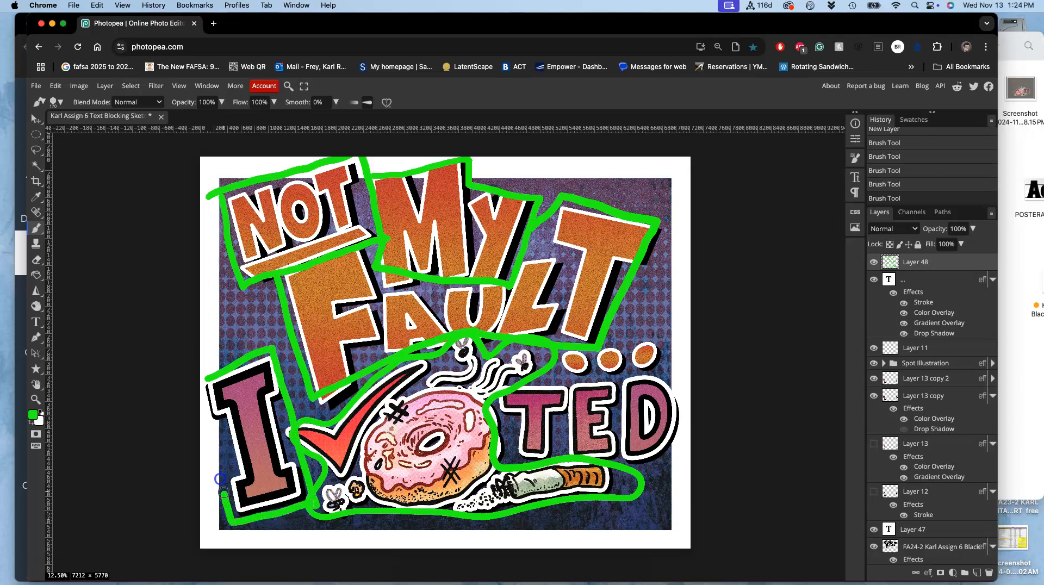
drag(220, 478, 207, 423)
drag(212, 377, 212, 377)
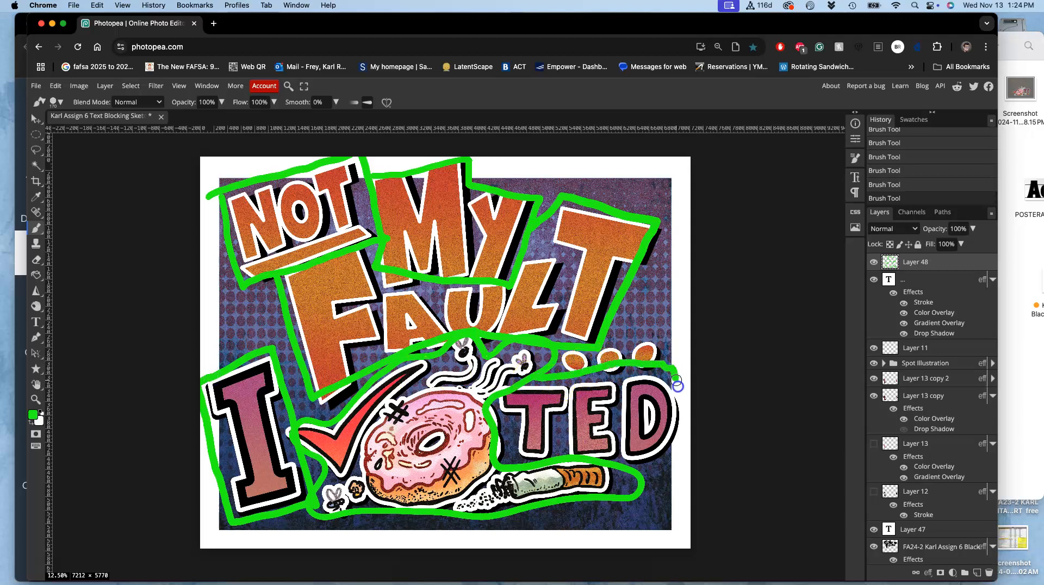
drag(675, 460, 602, 466)
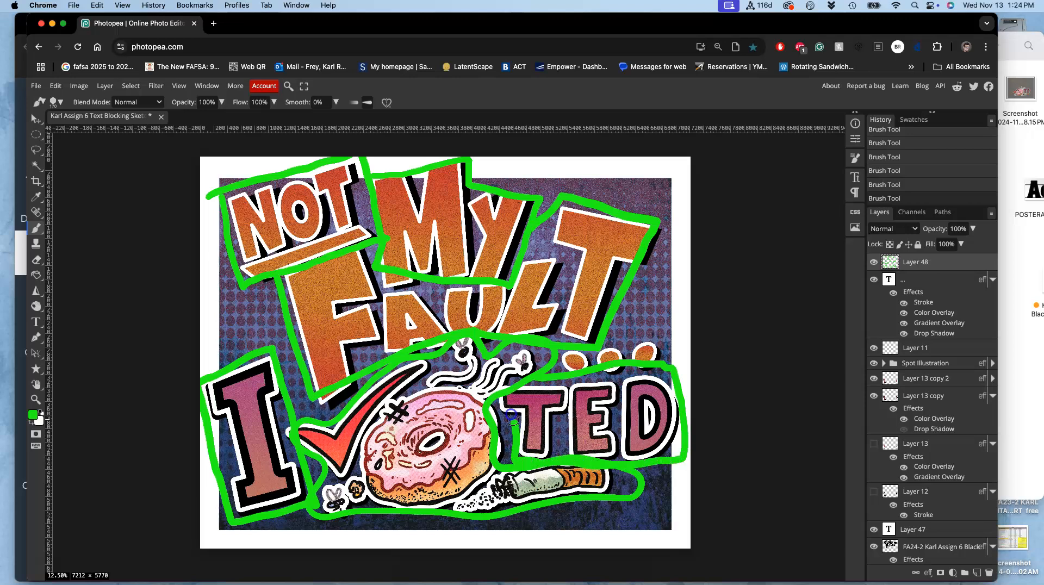
drag(503, 399, 509, 394)
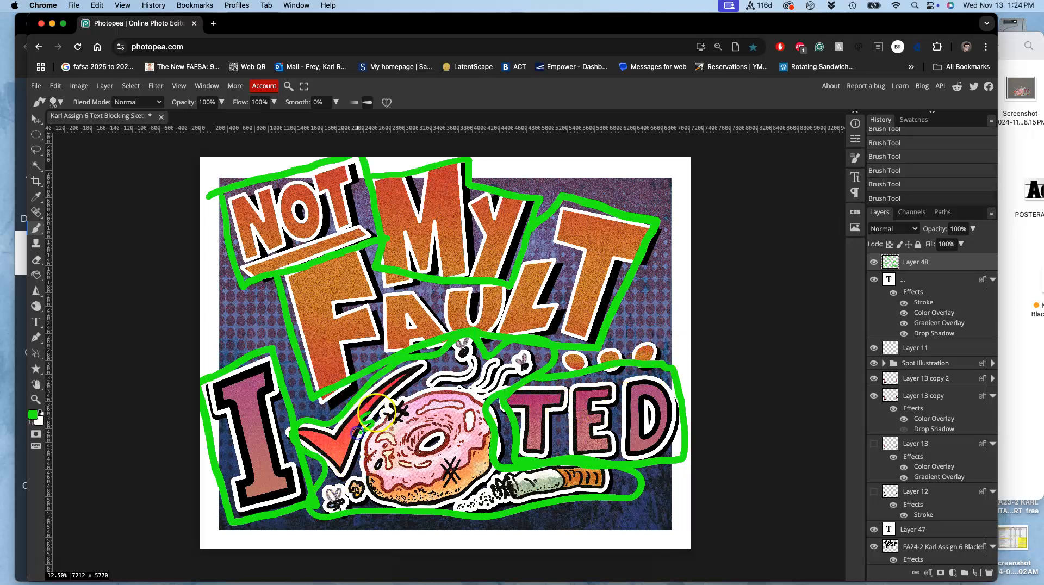
- Handwrite the label "SPOT Illus." in green inside the illustration's outline
mouse_move(388, 425)
mouse_down()
mouse_move(382, 405)
mouse_move(393, 407)
mouse_up()
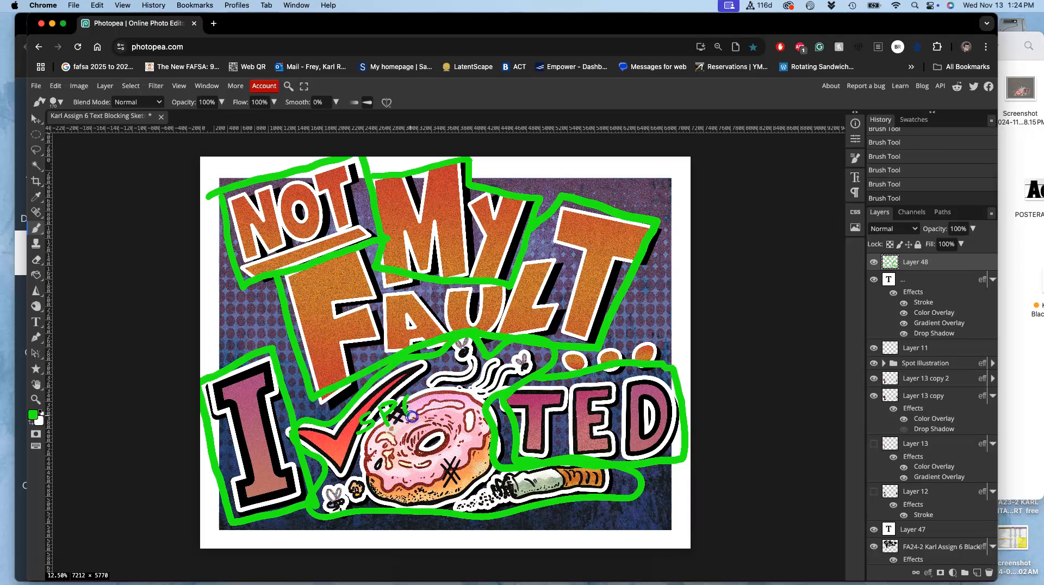
drag(410, 397, 442, 380)
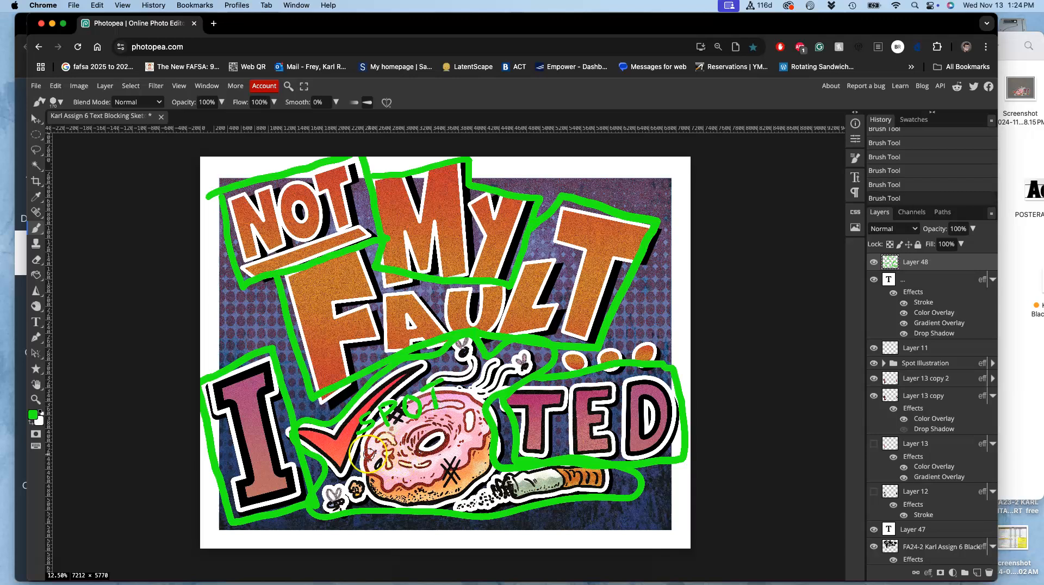
drag(375, 440, 374, 441)
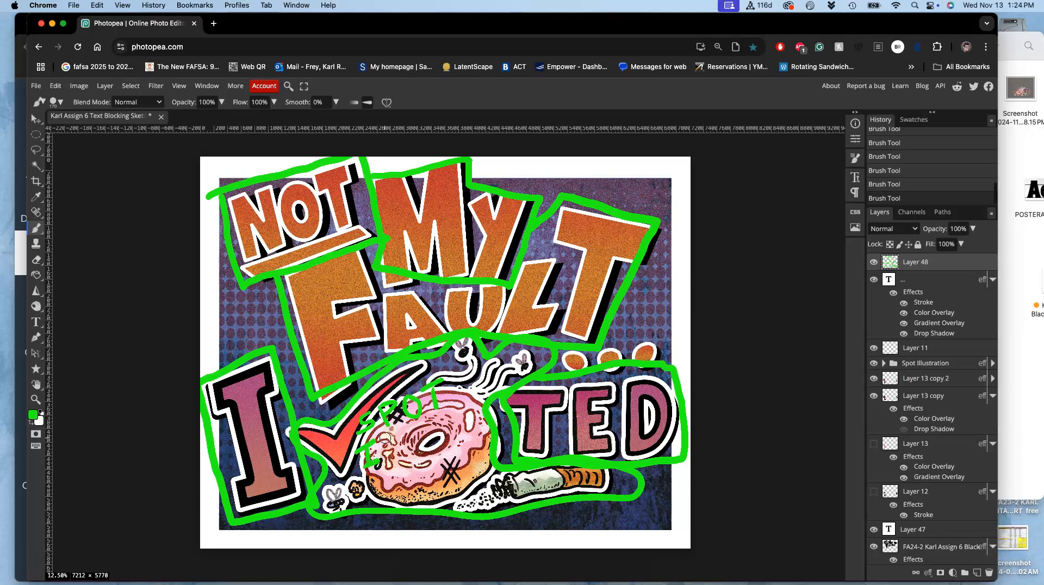
mouse_move(388, 463)
mouse_down()
mouse_move(394, 435)
mouse_move(397, 458)
mouse_up()
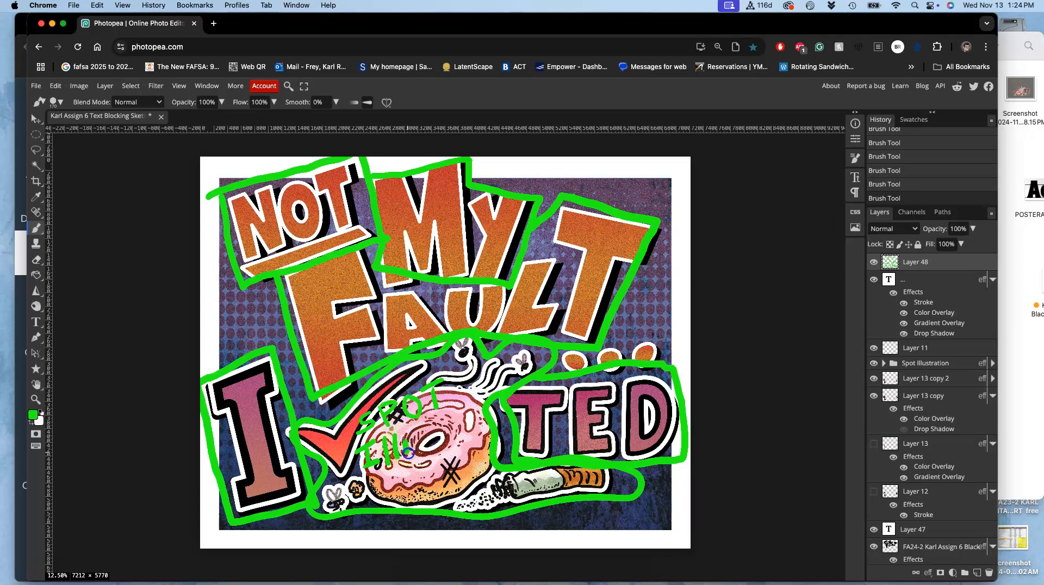
drag(416, 438, 418, 442)
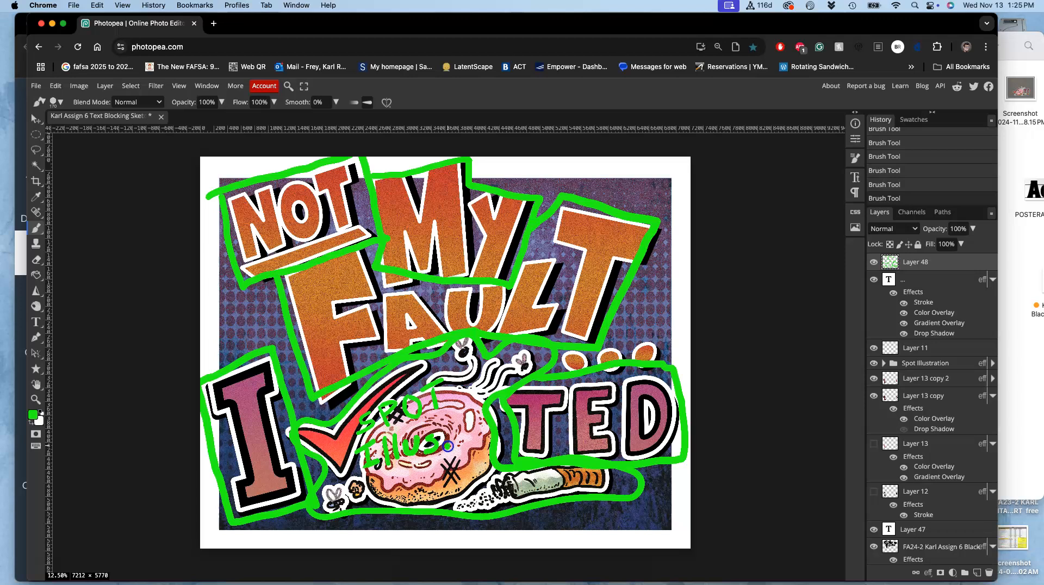
- Draw a Rectangle shape covering the poster's inner artwork area, up to the white margin
right_click(39, 137)
click(60, 132)
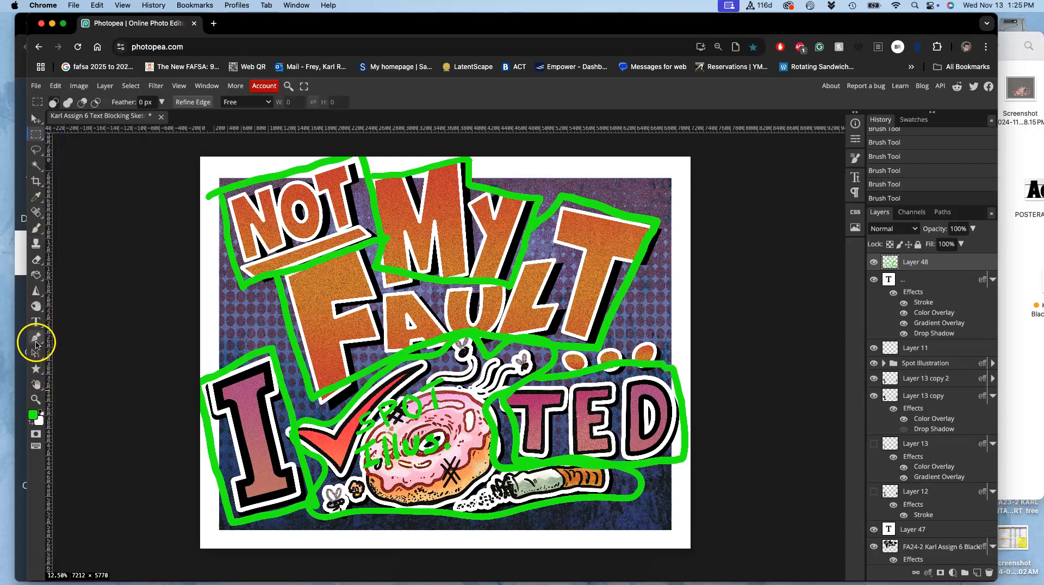
click(37, 294)
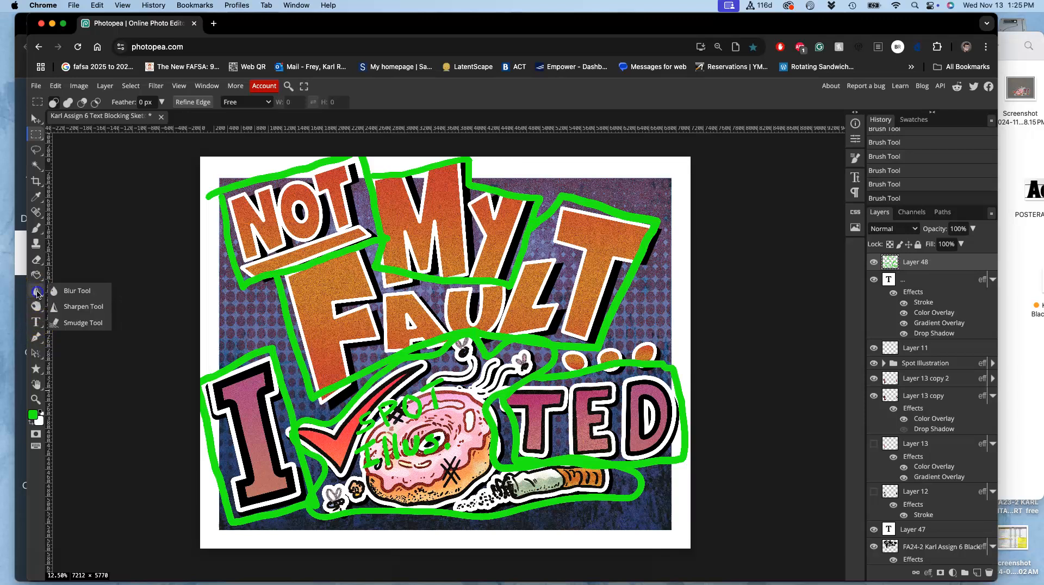
click(37, 341)
click(39, 353)
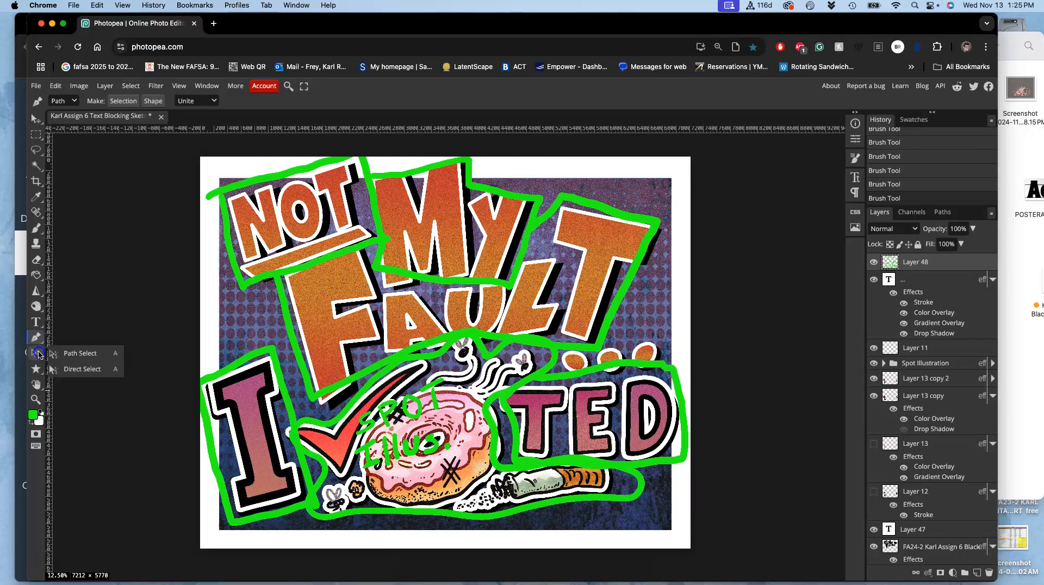
click(36, 369)
click(70, 362)
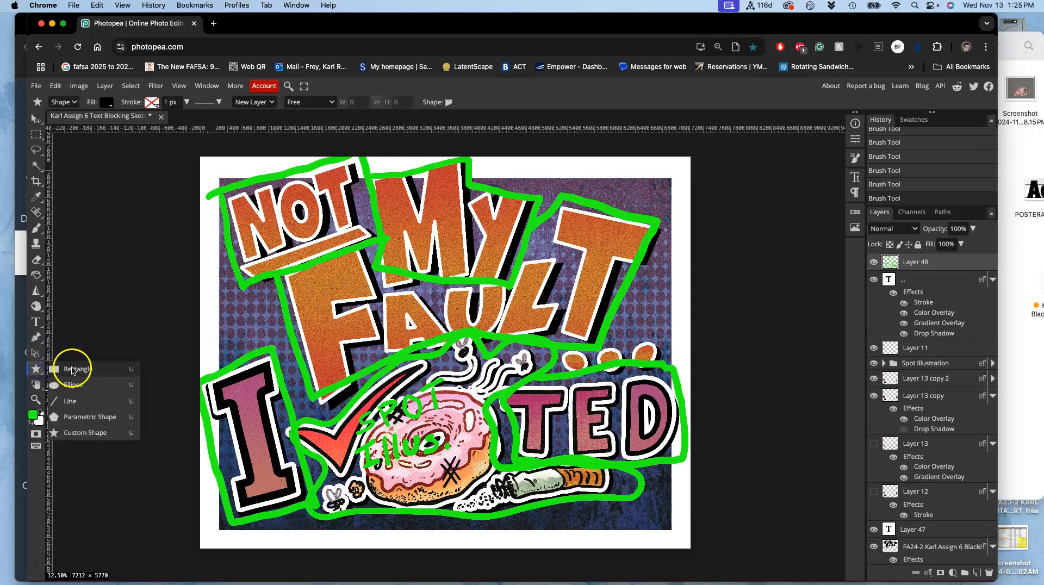
drag(218, 177, 670, 530)
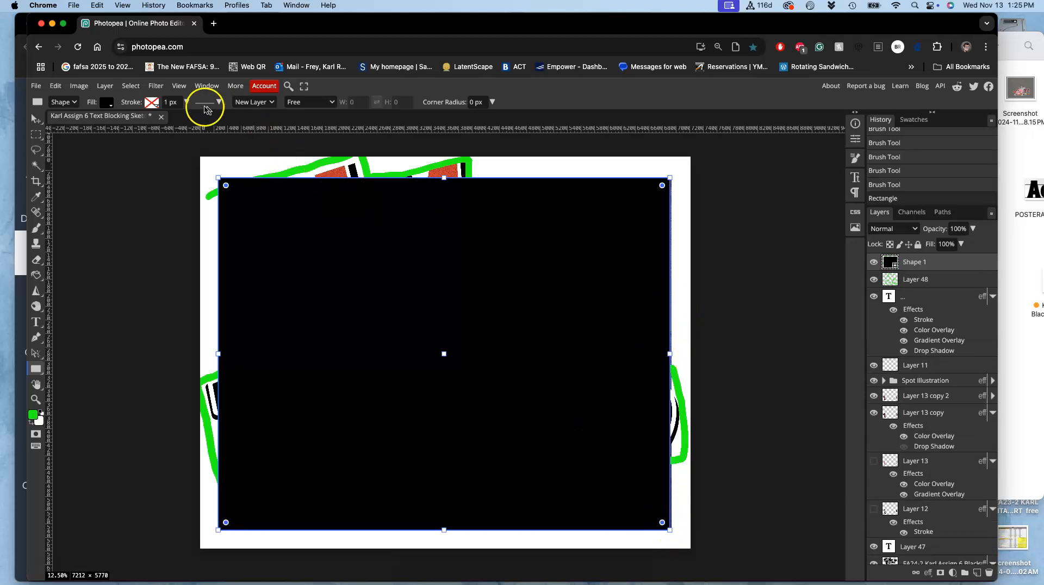
- Give the rectangle a black 33 px stroke and no fill so it frames the artwork
click(153, 103)
click(194, 123)
click(106, 103)
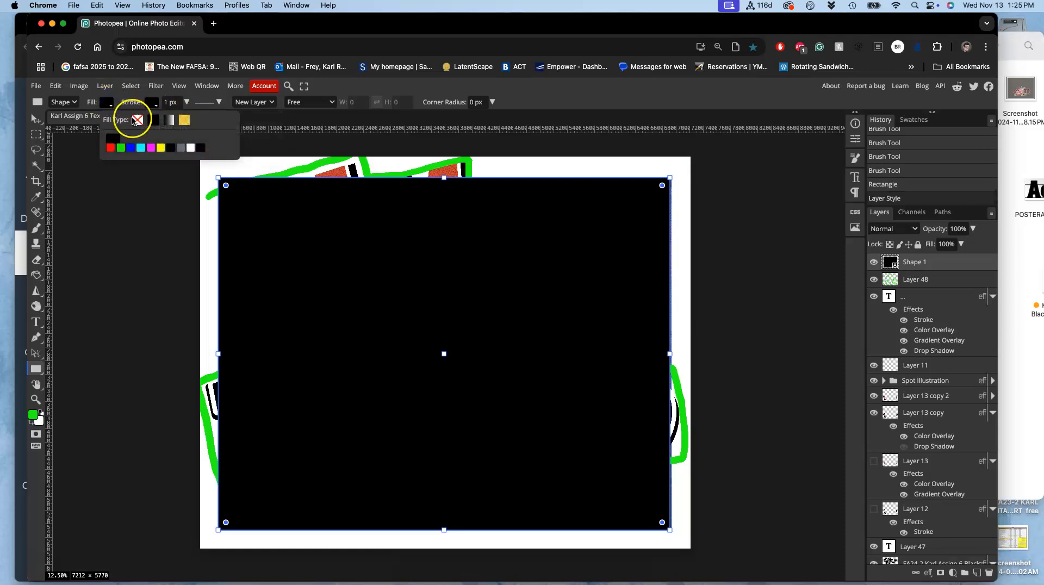
click(137, 119)
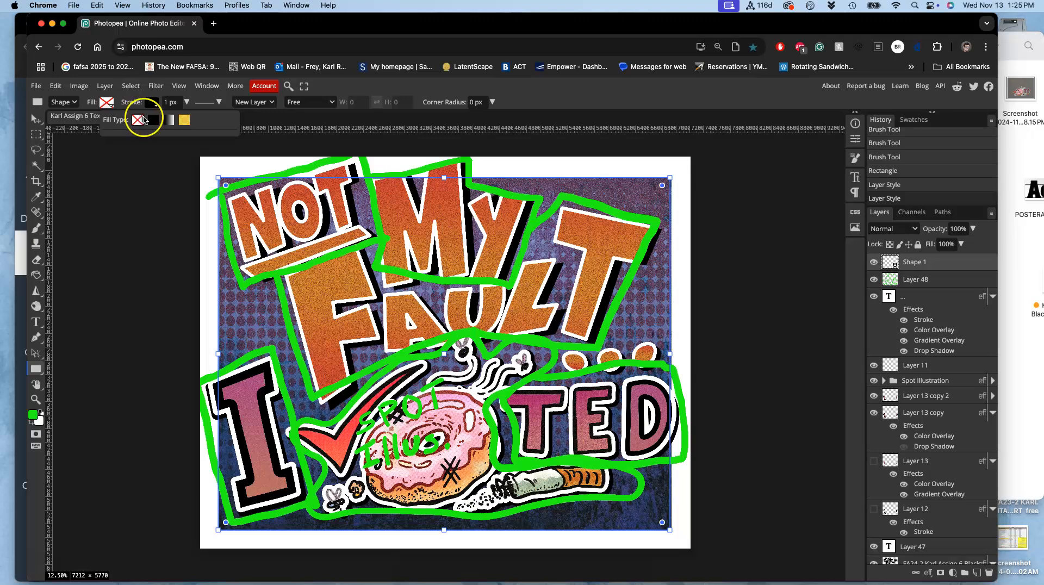
click(196, 104)
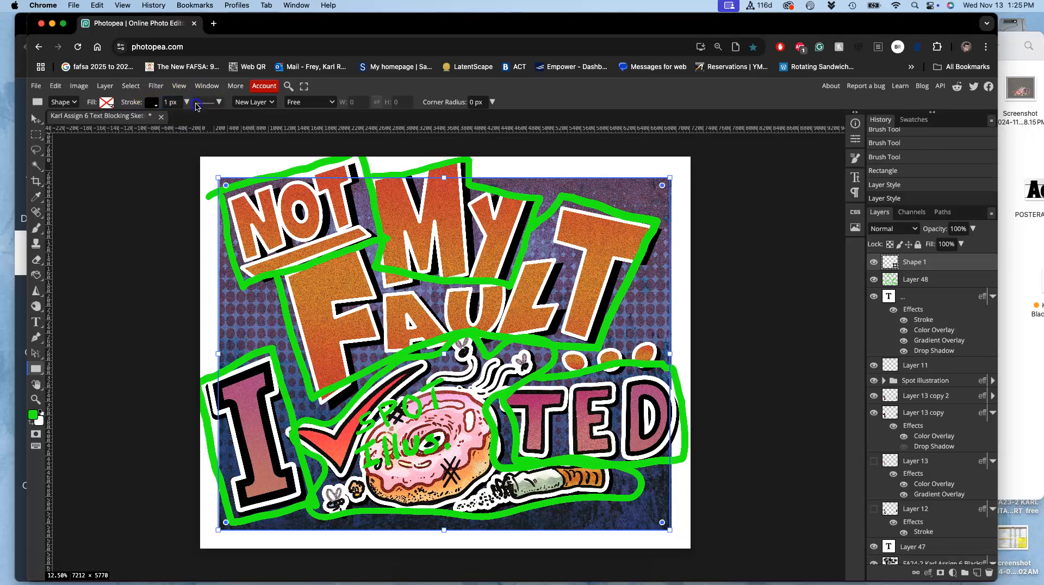
click(187, 103)
drag(167, 118, 179, 120)
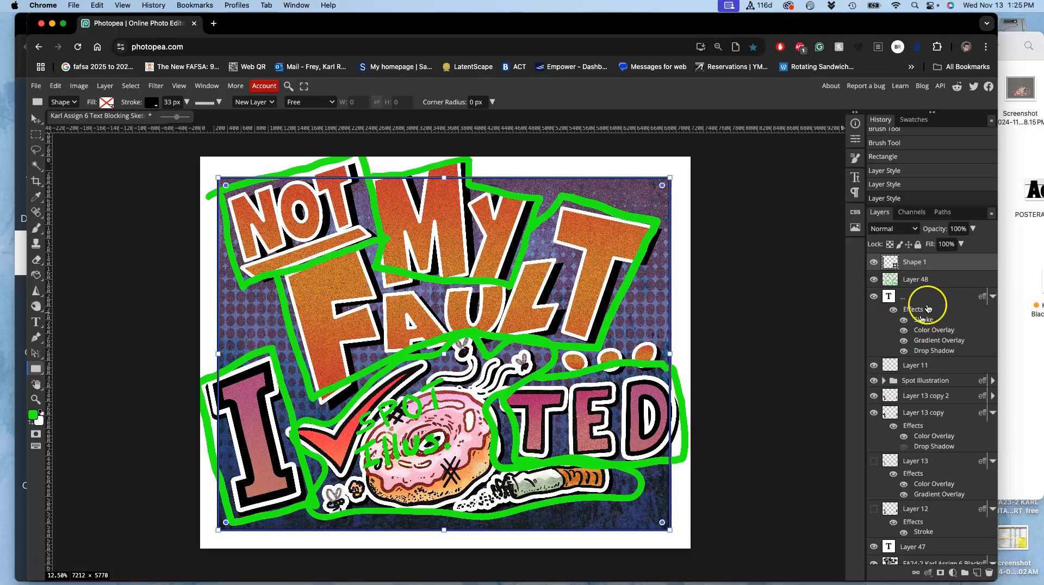
- Add a new layer directly beneath the green outlines, above the top text layer, and fill it with white
click(924, 292)
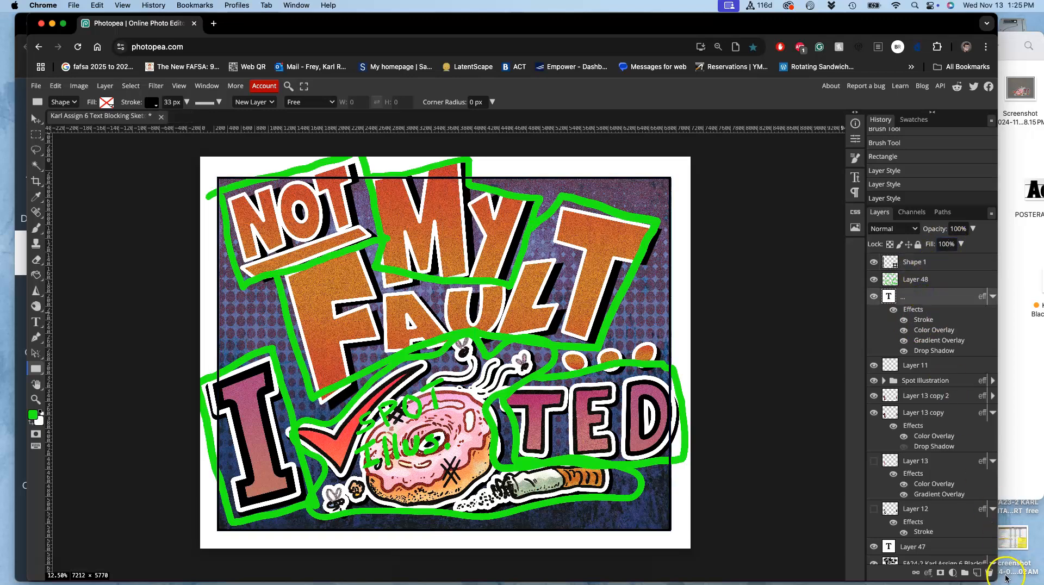
click(977, 574)
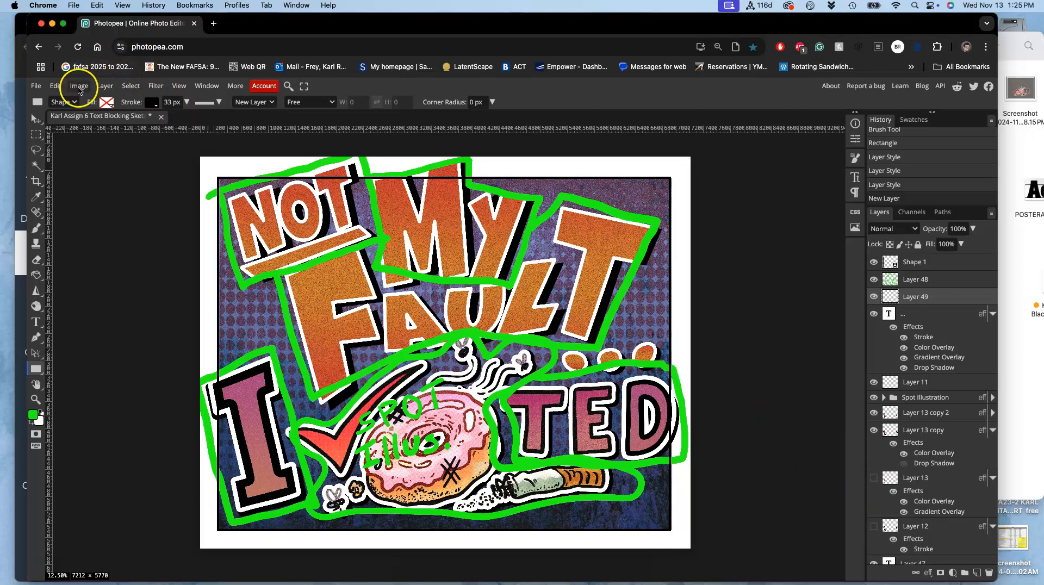
click(55, 86)
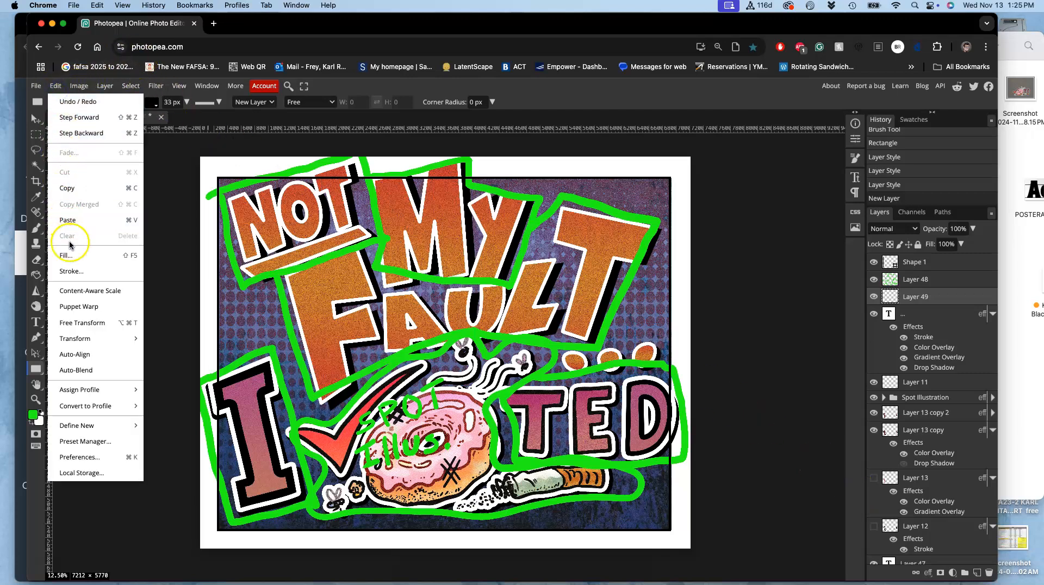
click(66, 255)
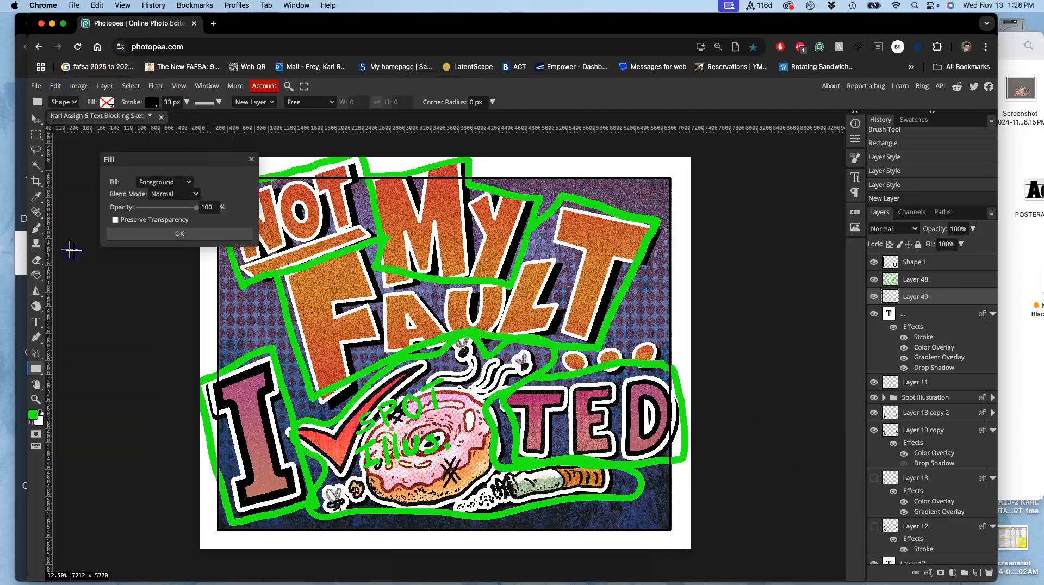
click(162, 182)
click(155, 255)
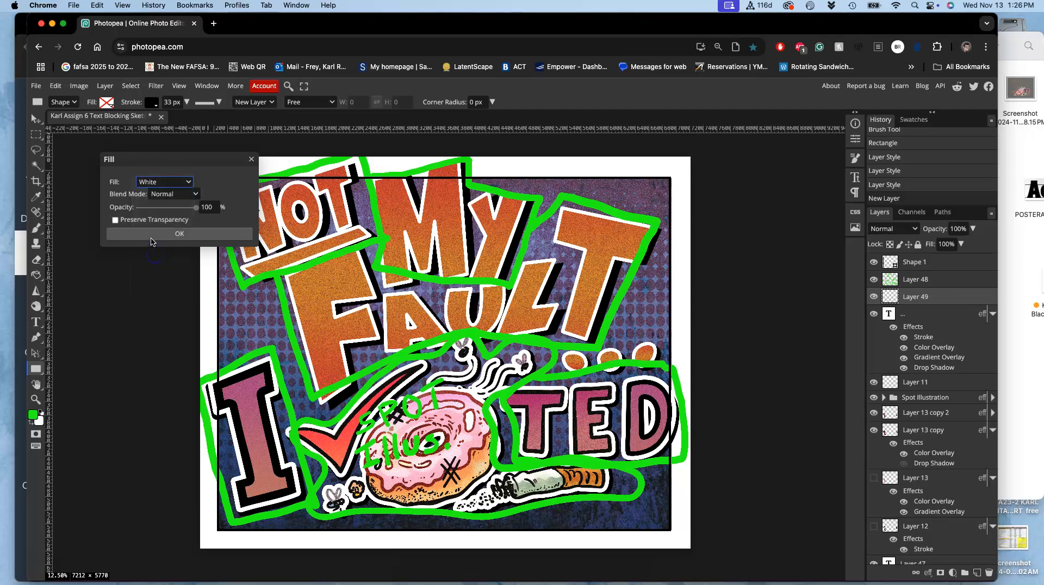
click(150, 235)
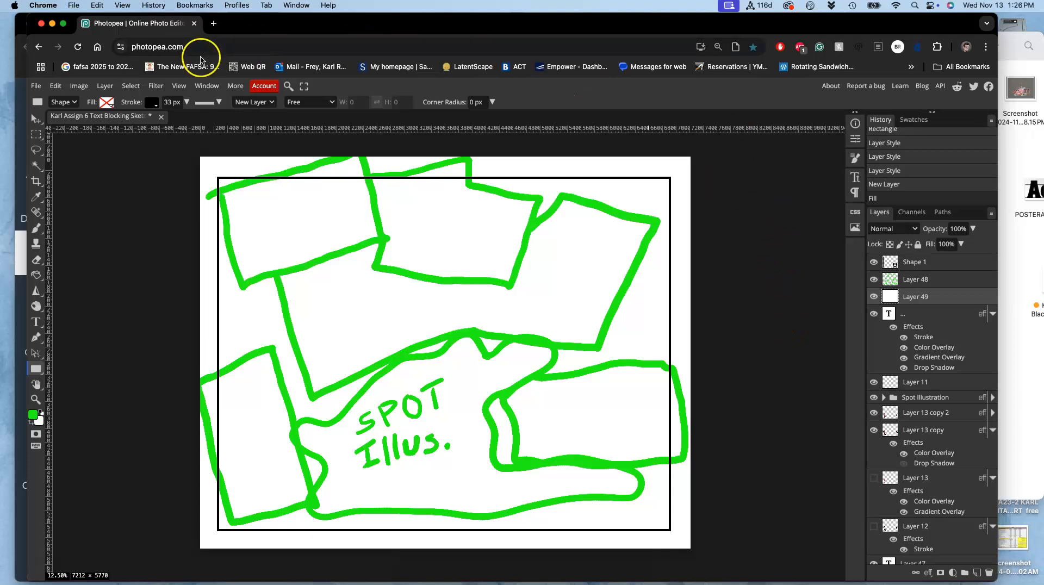
- Switch to the Canvas Assignment #6 page and review the Requirement #1 sketches and the optional type design inspiration
drag(273, 29, 257, 83)
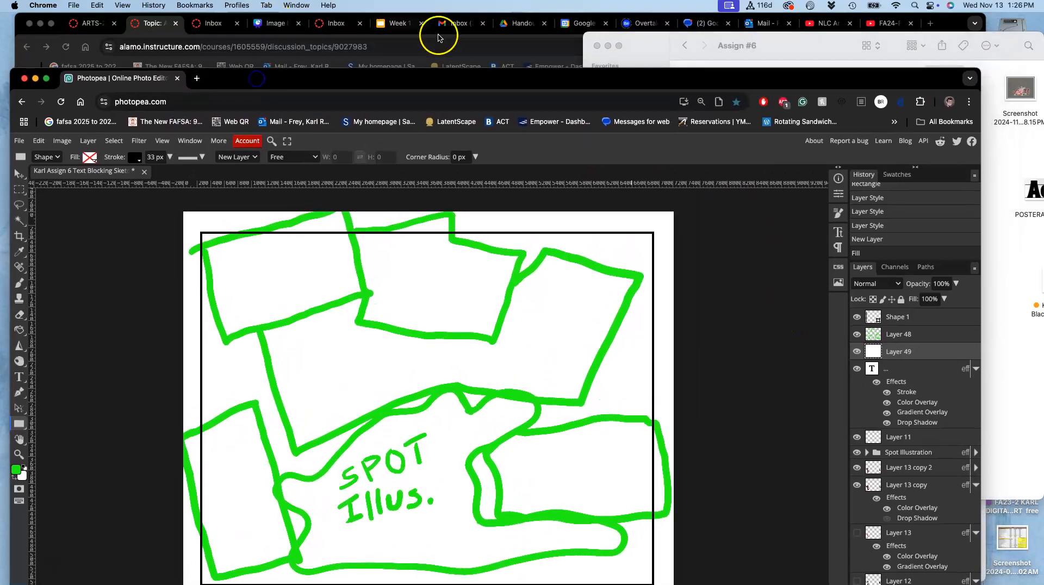
click(60, 21)
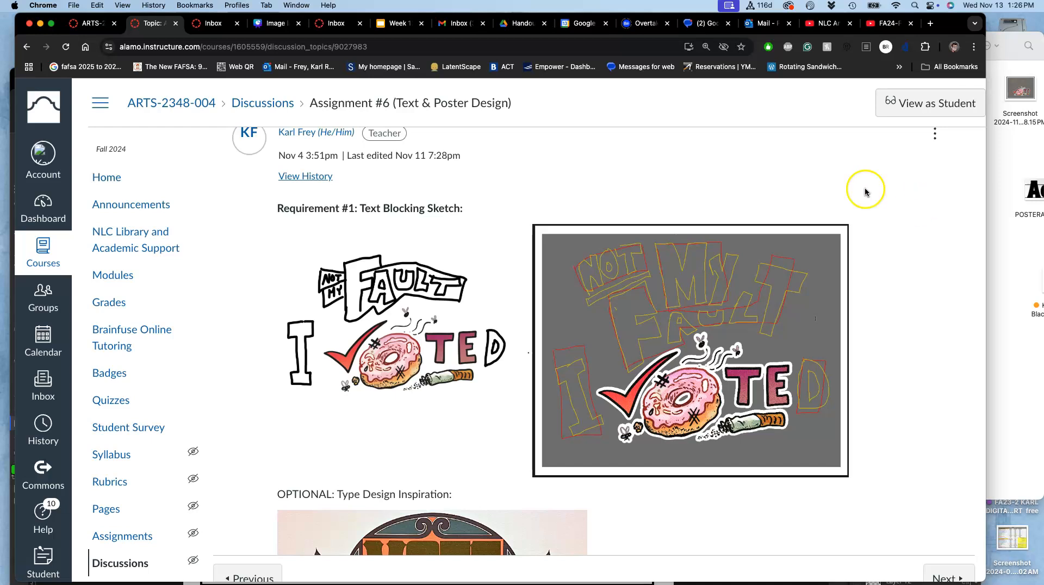
scroll(734, 217, down, 5)
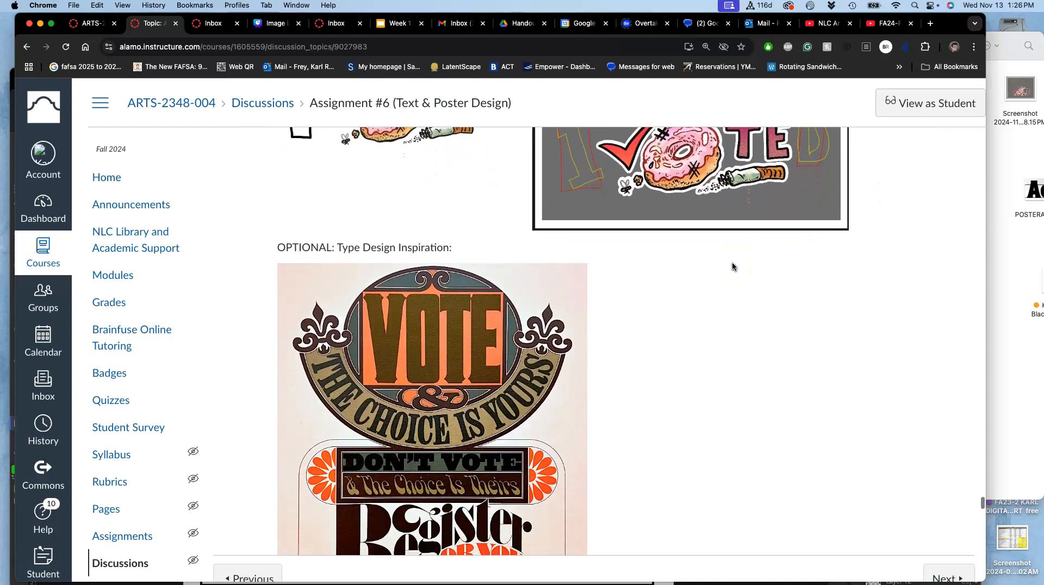
scroll(732, 266, up, 5)
scroll(732, 266, down, 12)
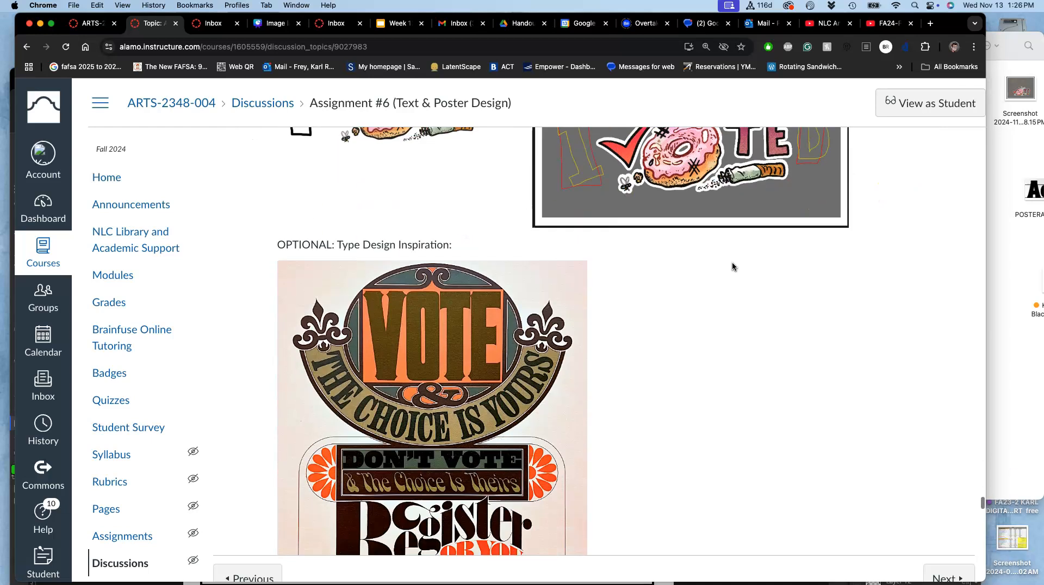
- Switch back to Photopea and hide the black frame, the green blocking outlines and the white fill layer
click(10, 80)
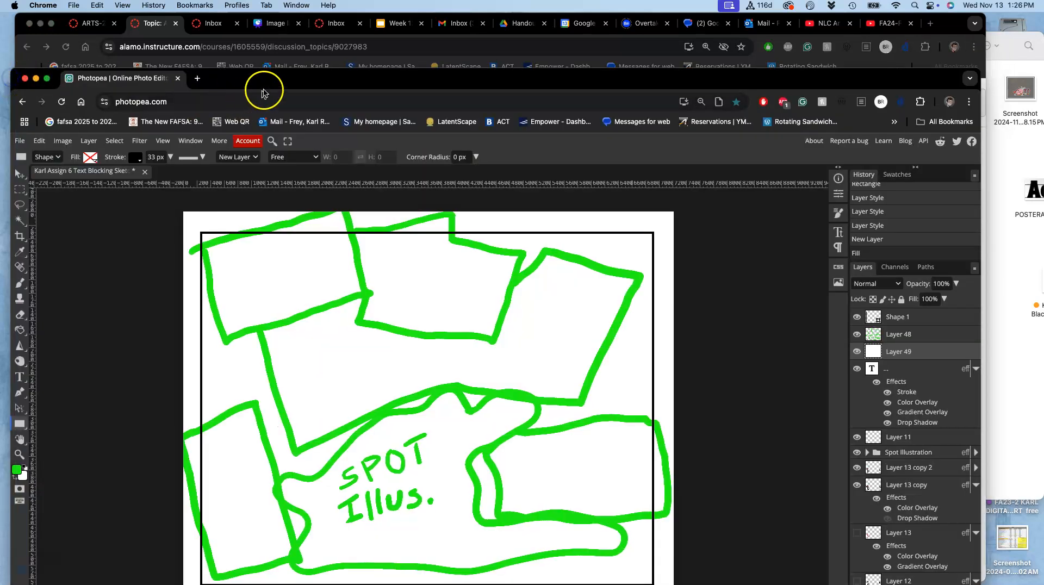
drag(254, 86, 253, 34)
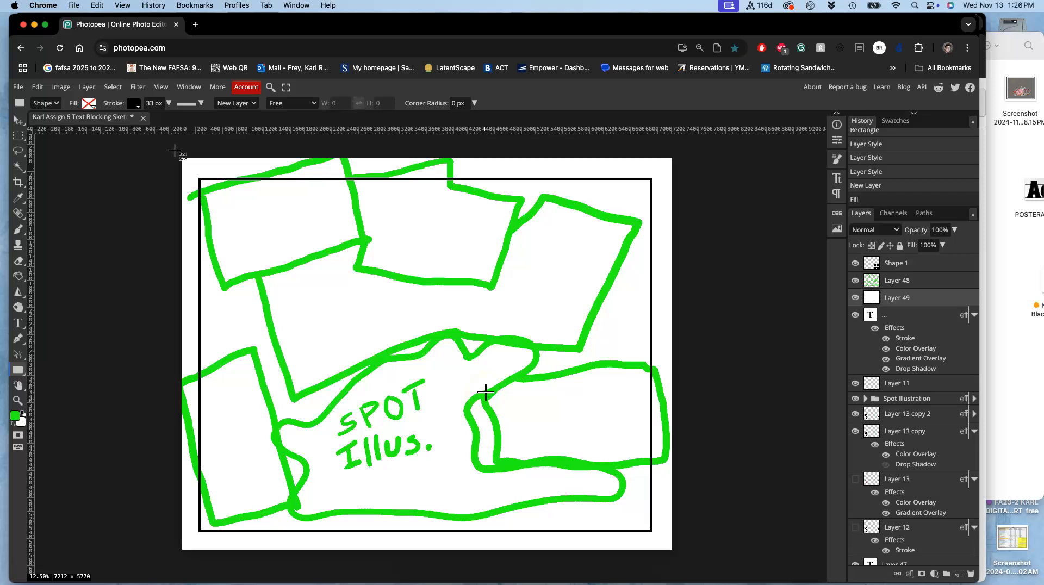
drag(175, 151, 671, 552)
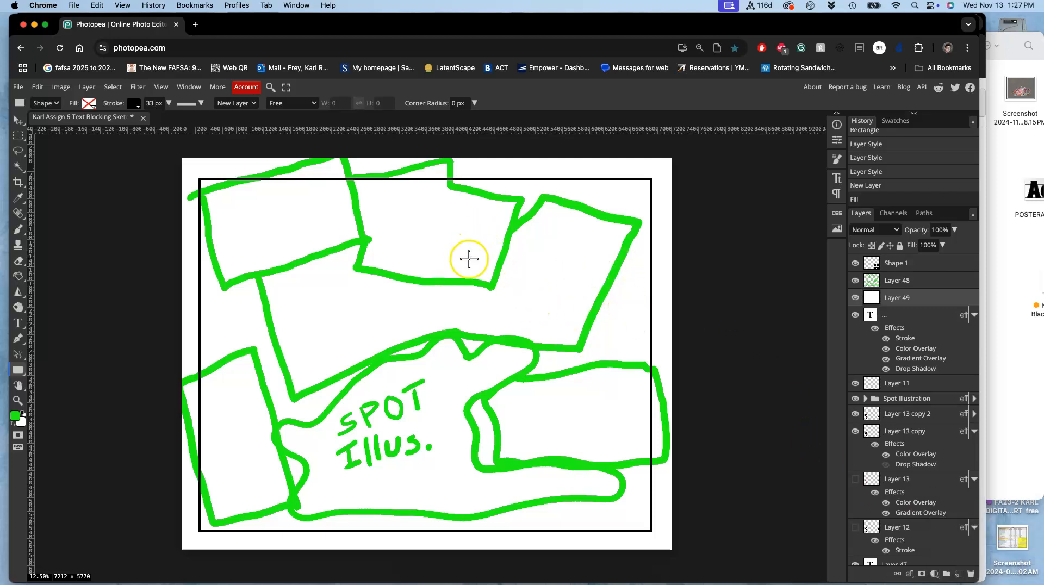
click(855, 281)
drag(857, 266, 857, 282)
click(856, 299)
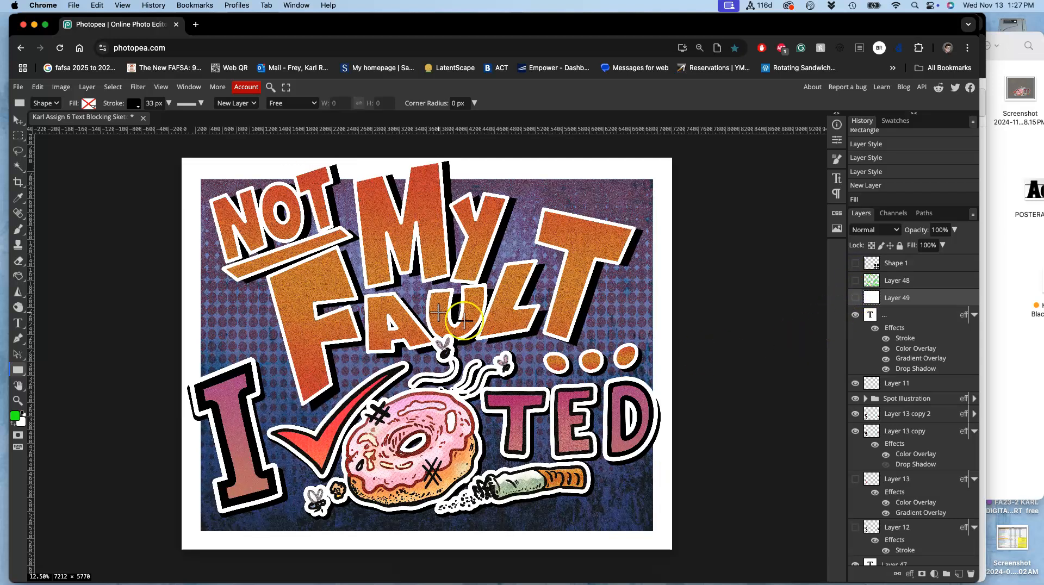
- Switch to the Canvas assignment page and examine the type design inspiration poster and the Requirement #2 black vector type examples
drag(228, 19, 294, 213)
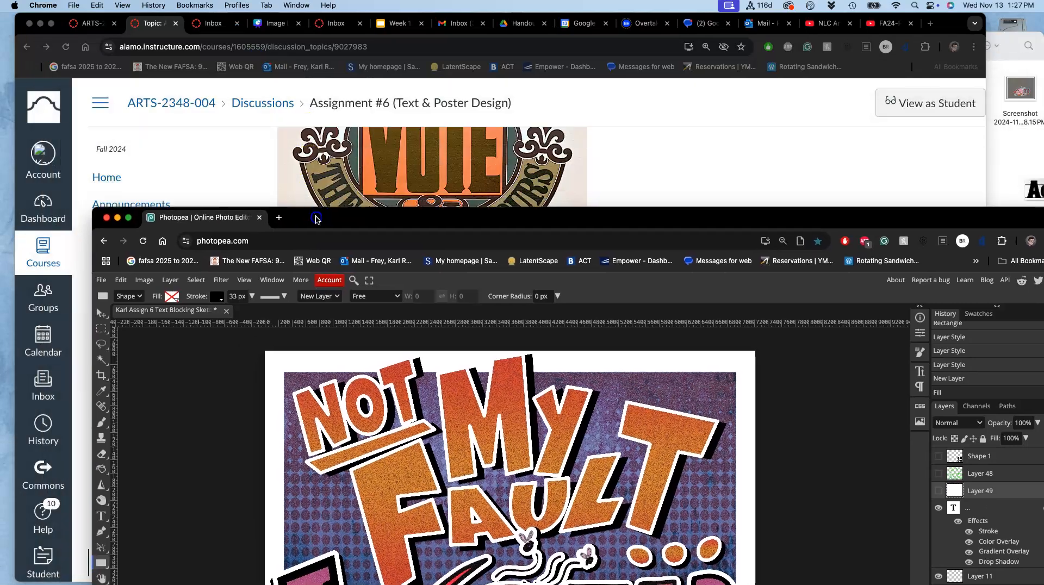
click(268, 180)
scroll(268, 179, down, 5)
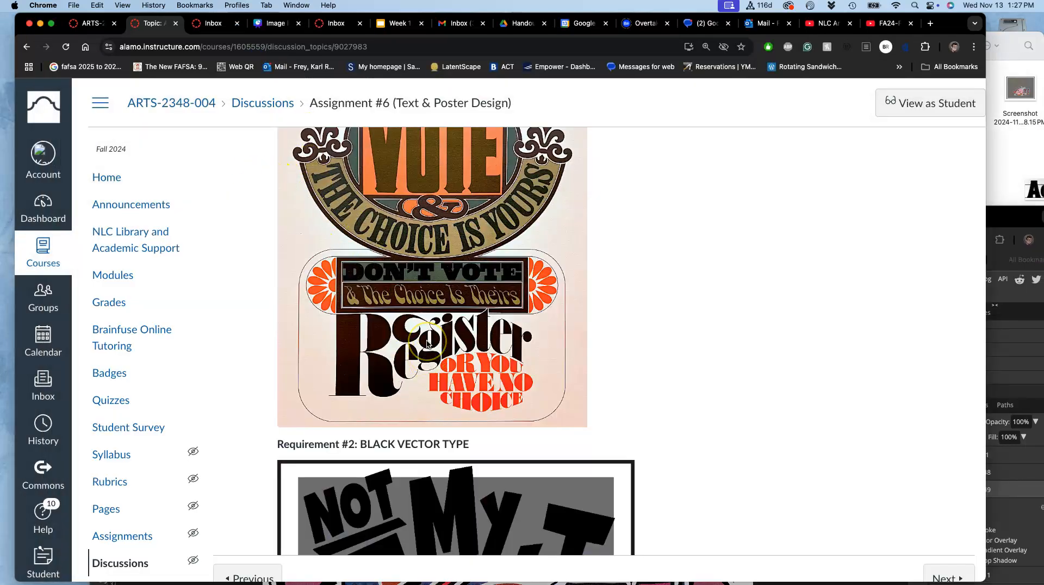
scroll(427, 343, up, 4)
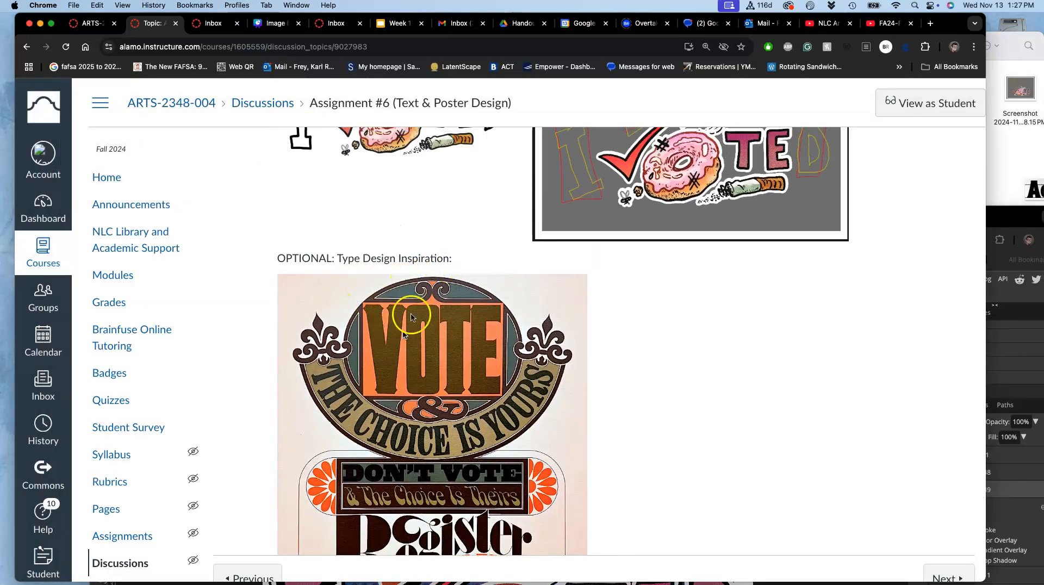
scroll(412, 318, down, 2)
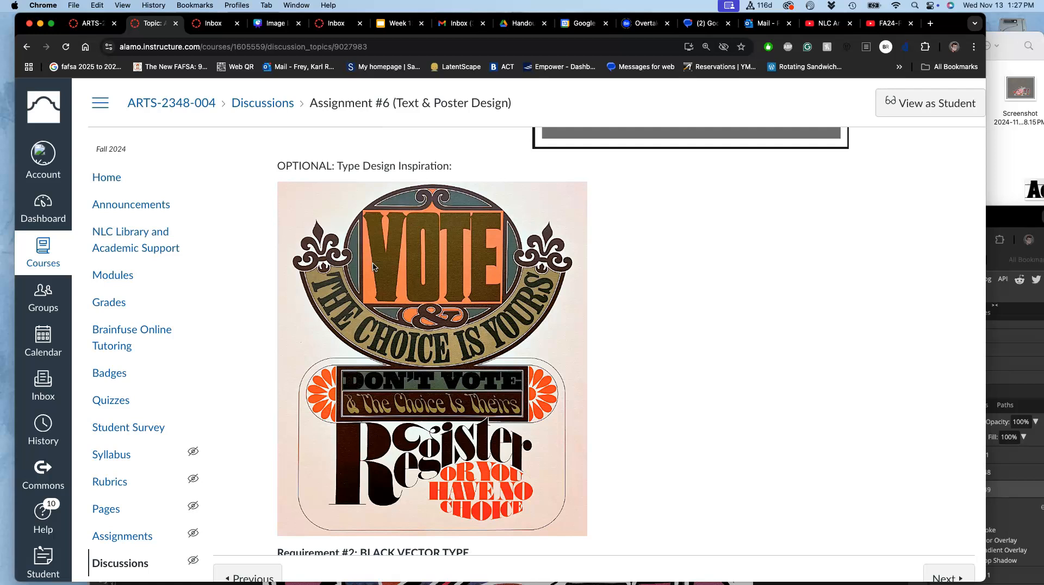
scroll(459, 359, down, 2)
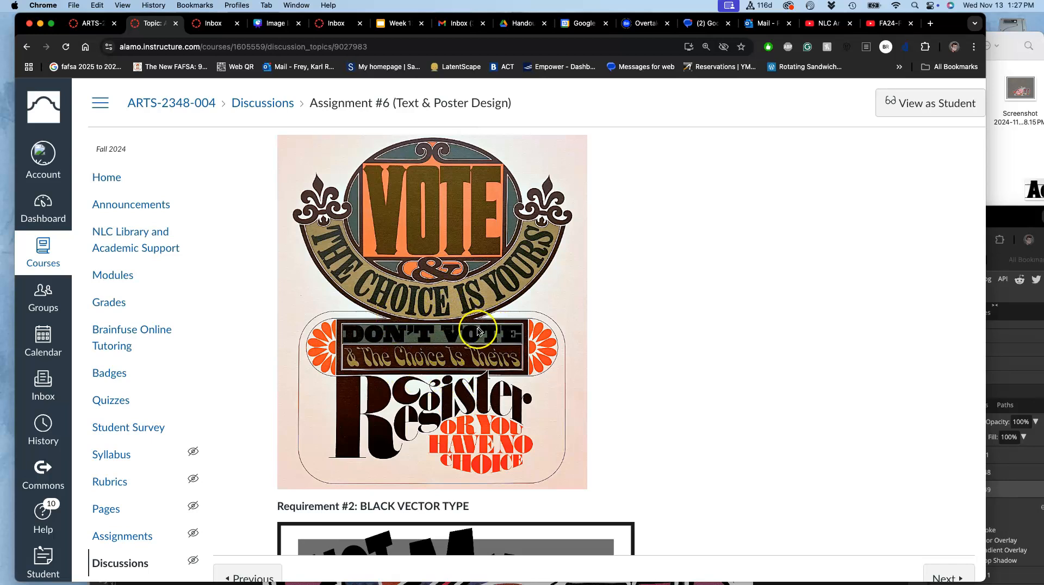
scroll(471, 348, down, 1)
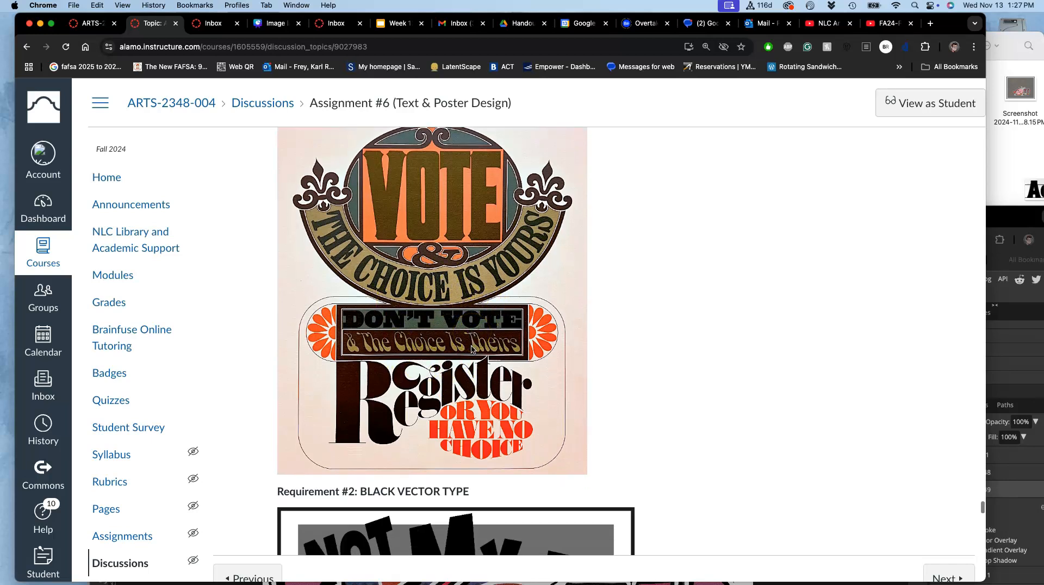
scroll(472, 349, down, 10)
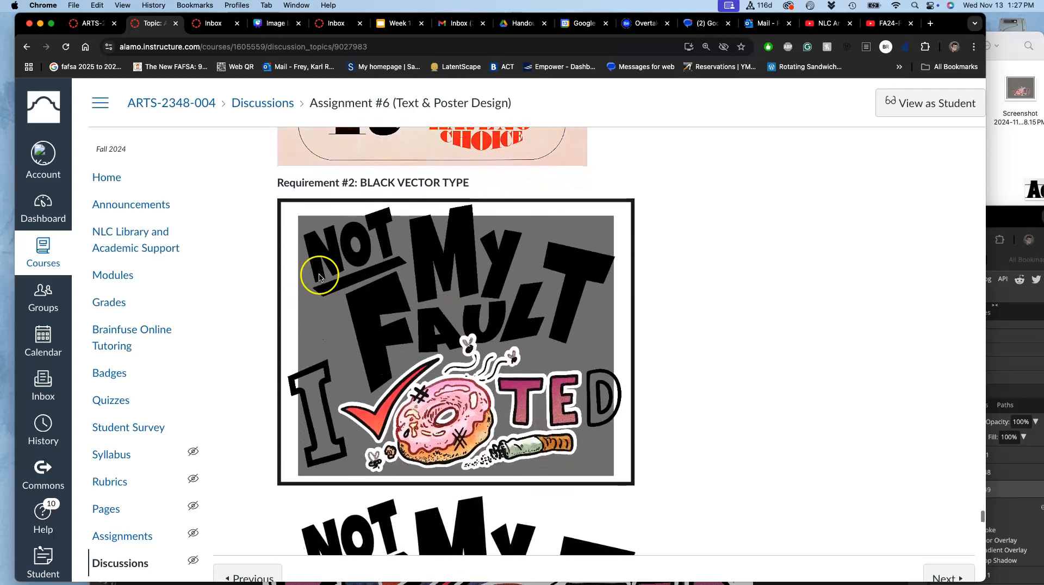
scroll(421, 318, down, 8)
scroll(421, 318, down, 1)
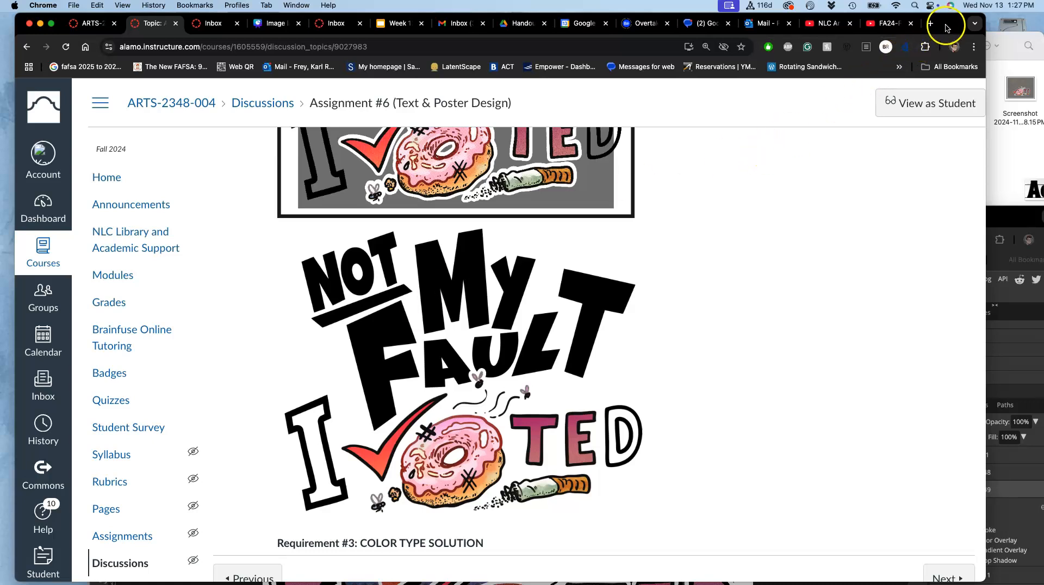
- Return to the Photopea window and save the poster document
drag(1004, 226, 961, 25)
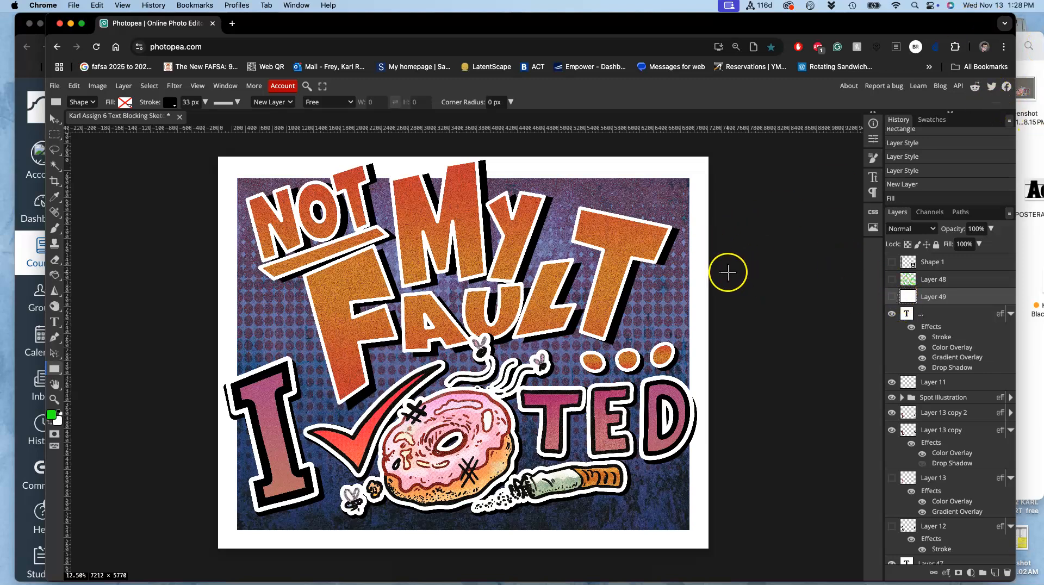
key(super+s)
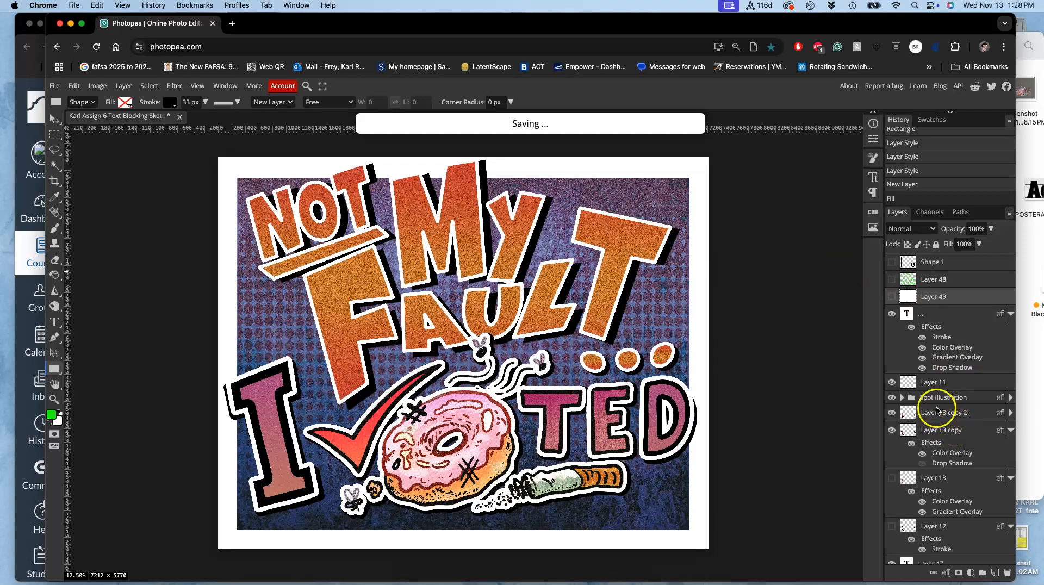
- Hide the "..." text layer, Layer 11, the Spot Illustration folder, Layer 13 copy 2 and Layer 13 copy
scroll(928, 397, down, 3)
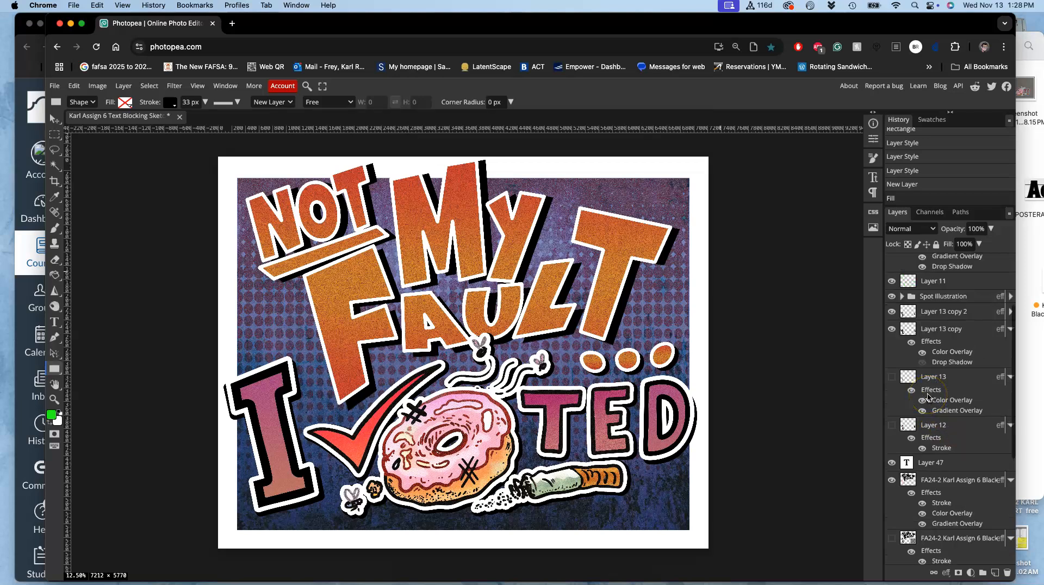
scroll(900, 288, up, 3)
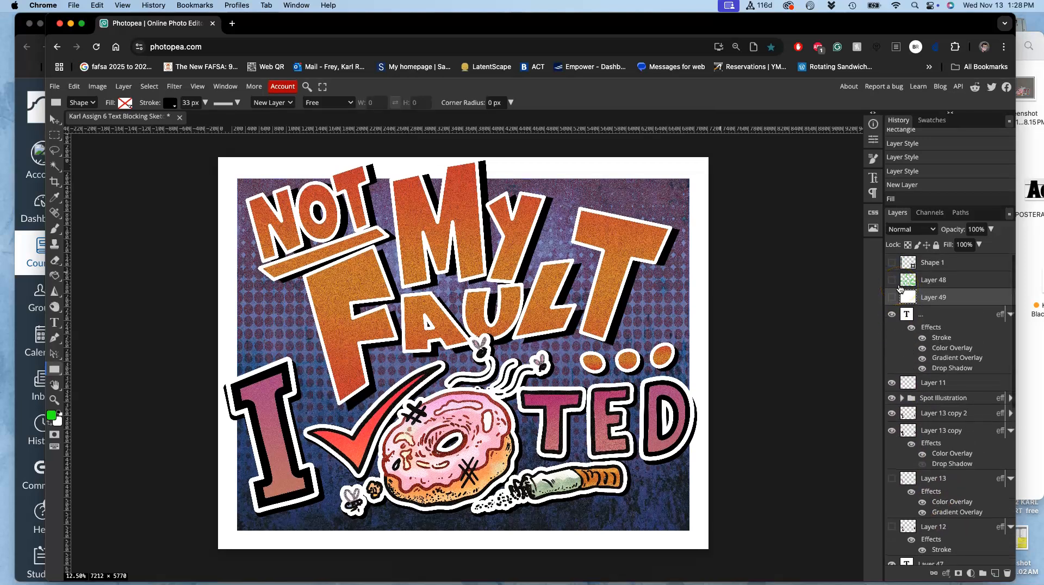
click(892, 314)
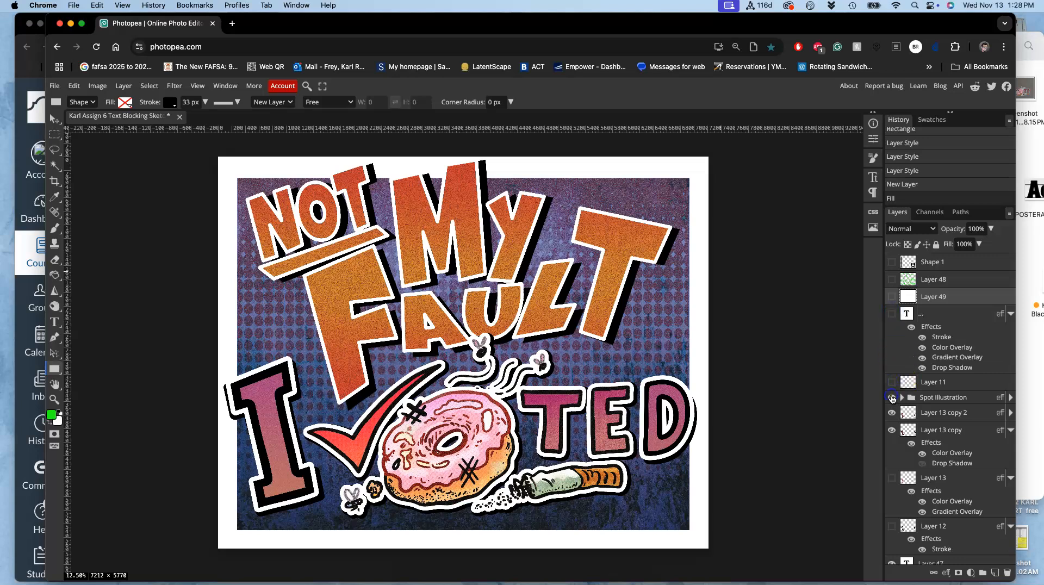
click(892, 398)
click(892, 413)
click(891, 430)
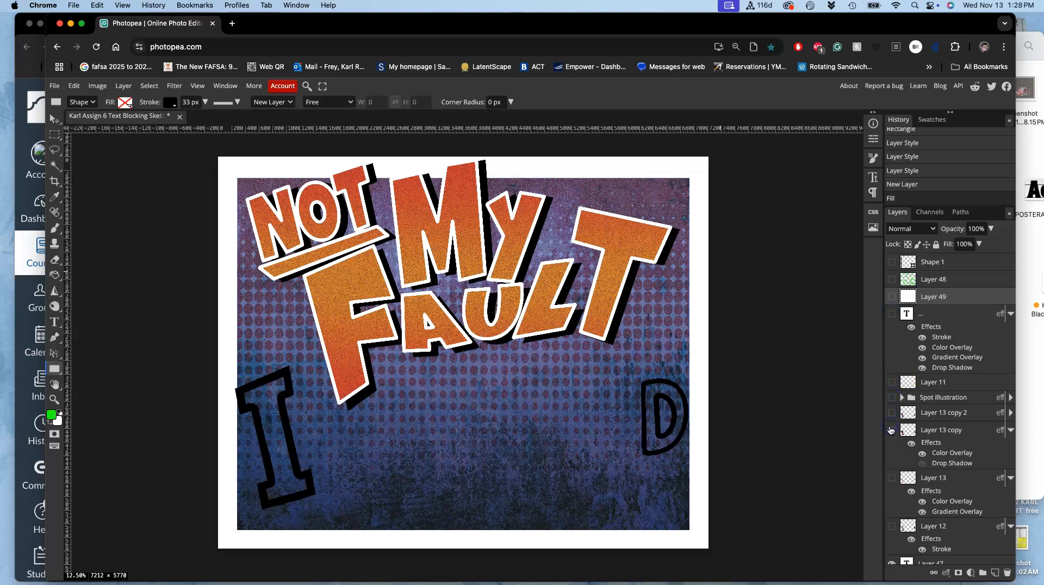
- Hide Layer 47, the coloured lettering layer and the TYPE DESIGN Filled folder, keeping the plain black lettering layer shown
scroll(890, 430, down, 3)
click(892, 447)
click(892, 462)
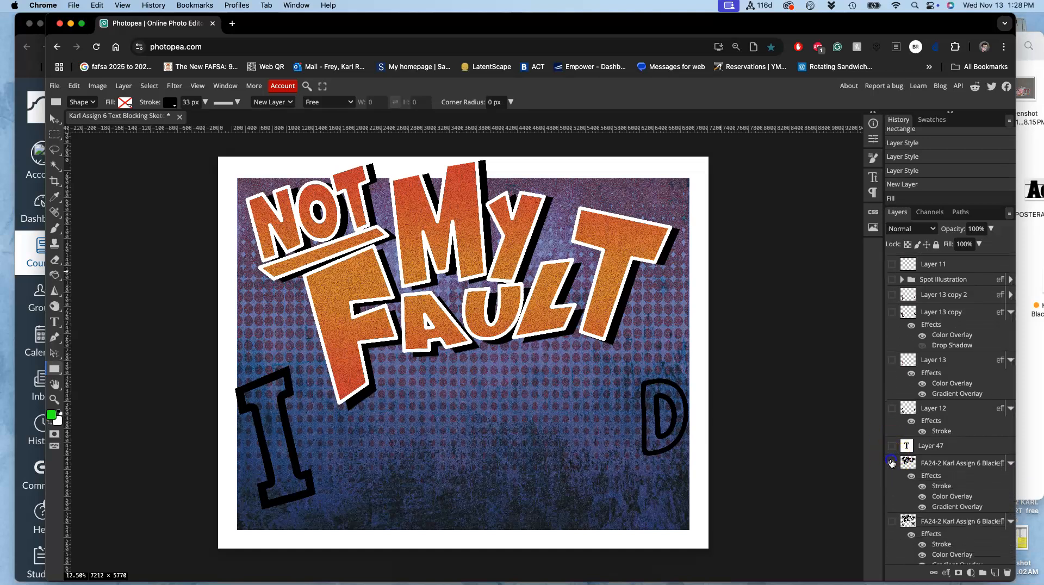
scroll(891, 463, down, 5)
scroll(892, 462, down, 2)
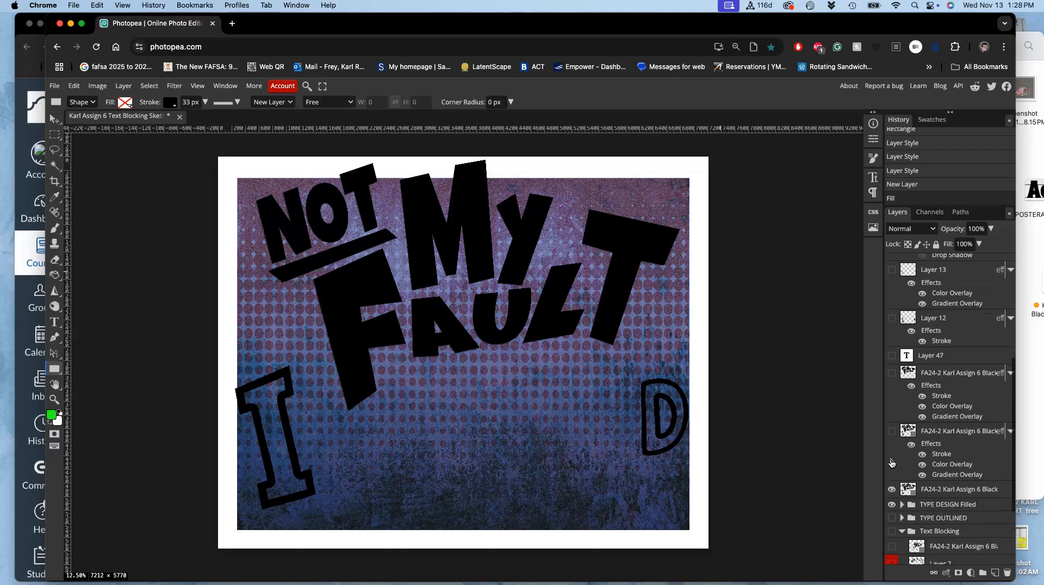
click(891, 468)
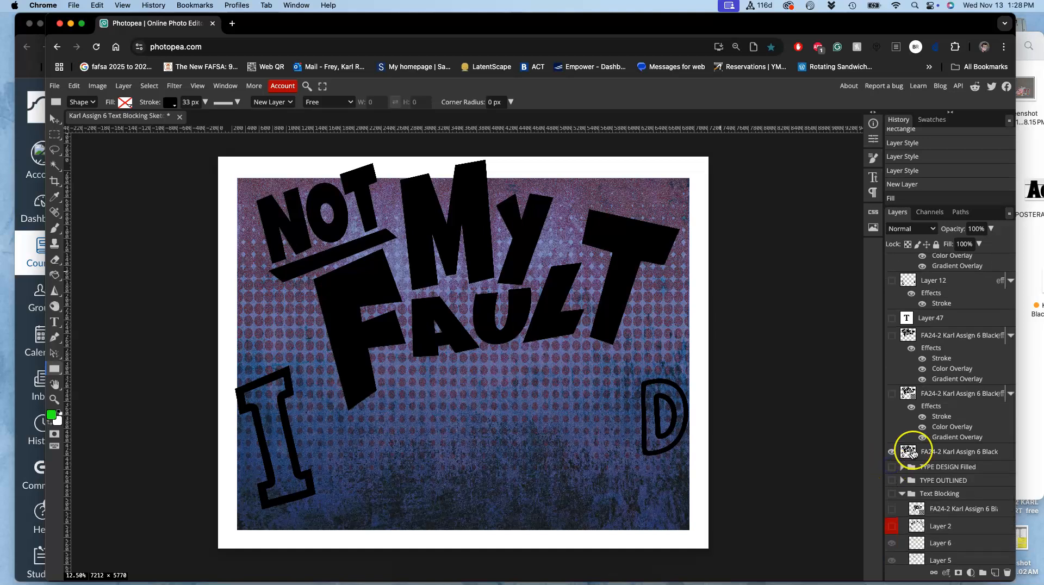
click(892, 452)
click(892, 452)
- Hide the Folder 1 copy background and show the Shape 1 frame around the black lettering
scroll(900, 489, down, 3)
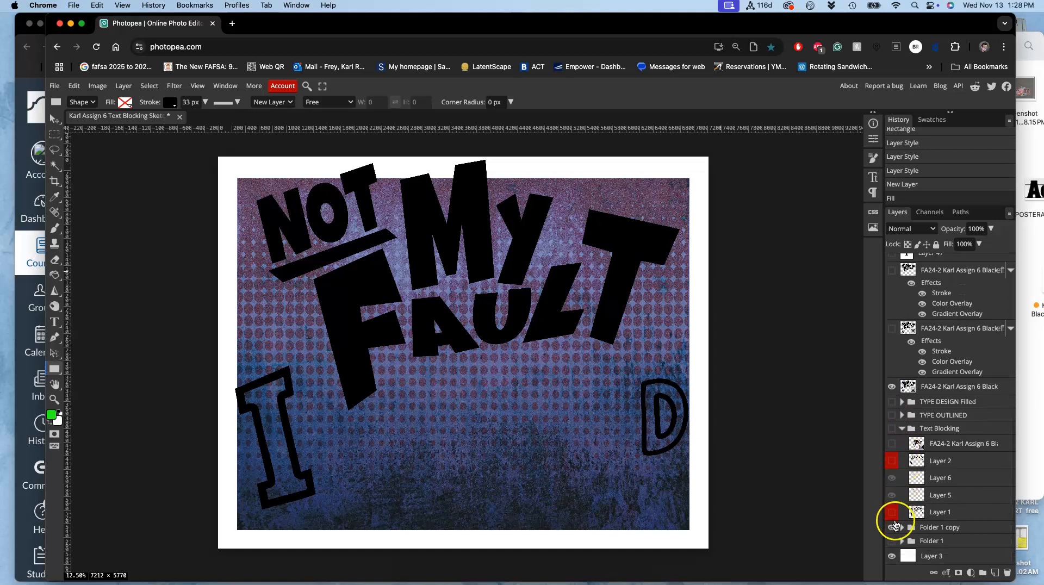
click(892, 527)
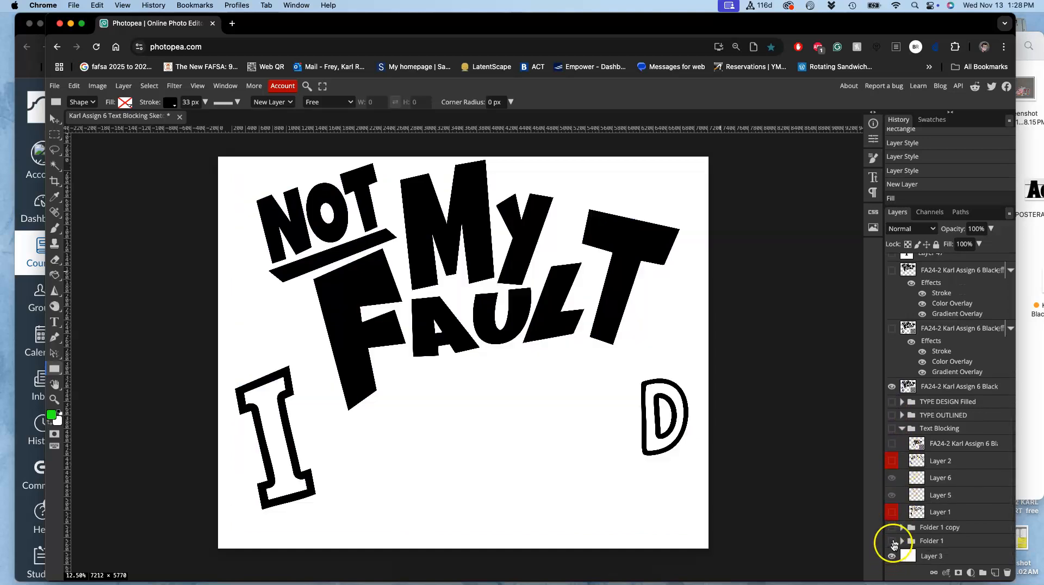
scroll(911, 350, up, 6)
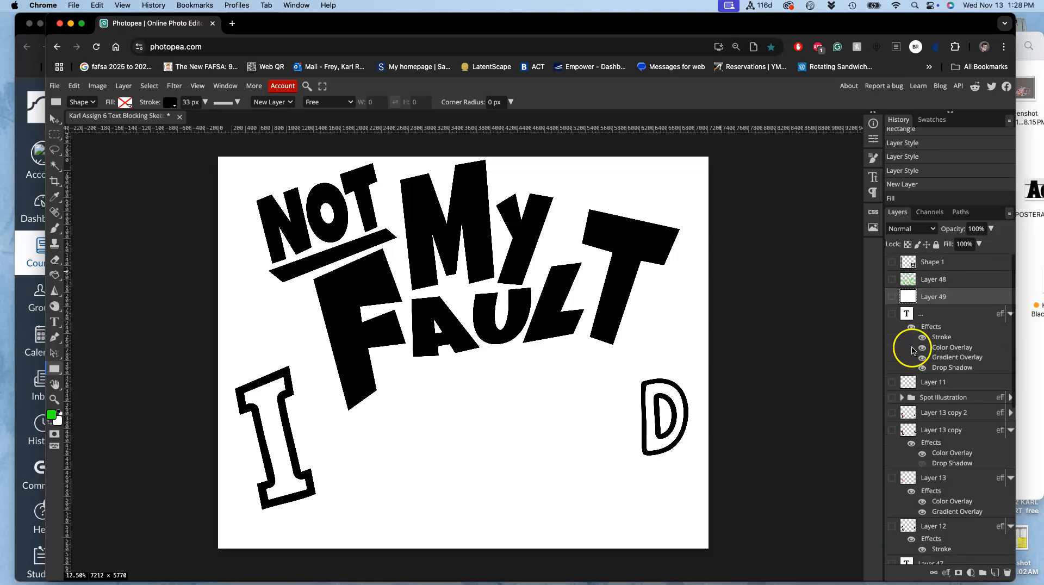
click(891, 262)
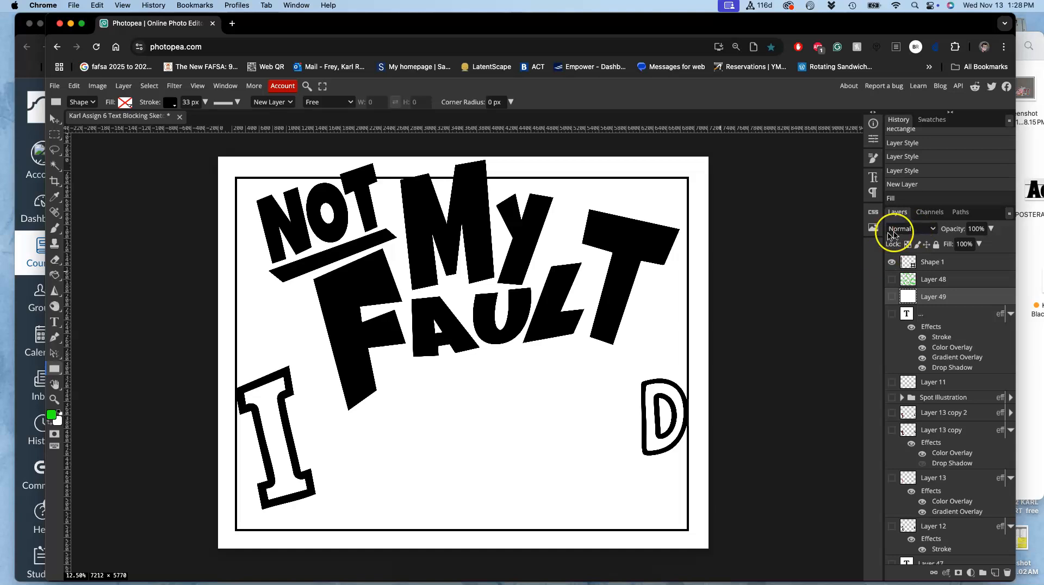
- Enable a Stroke effect on the plain black lettering layer
scroll(929, 421, down, 1)
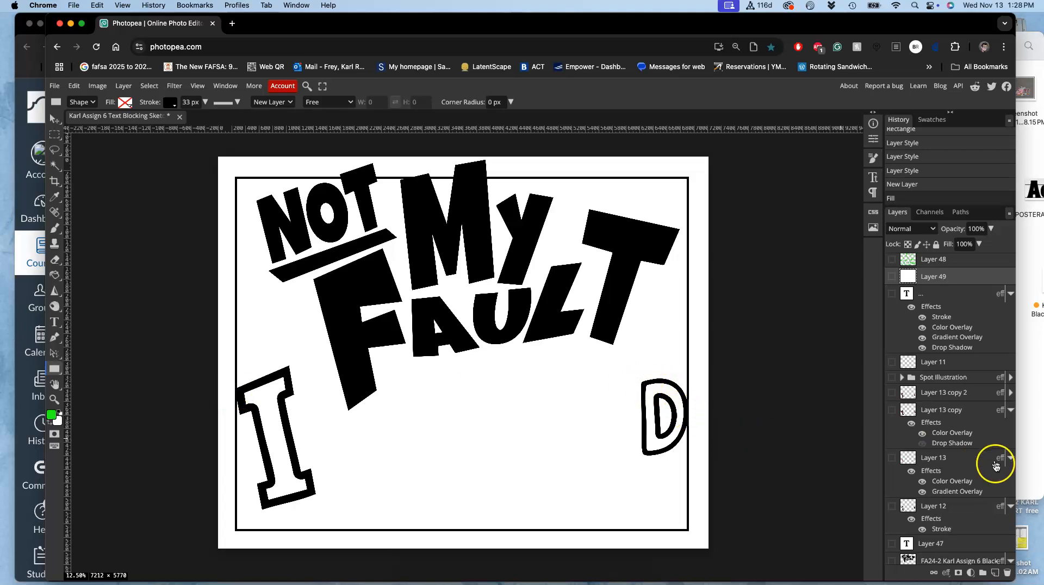
scroll(970, 496, down, 3)
scroll(965, 497, down, 7)
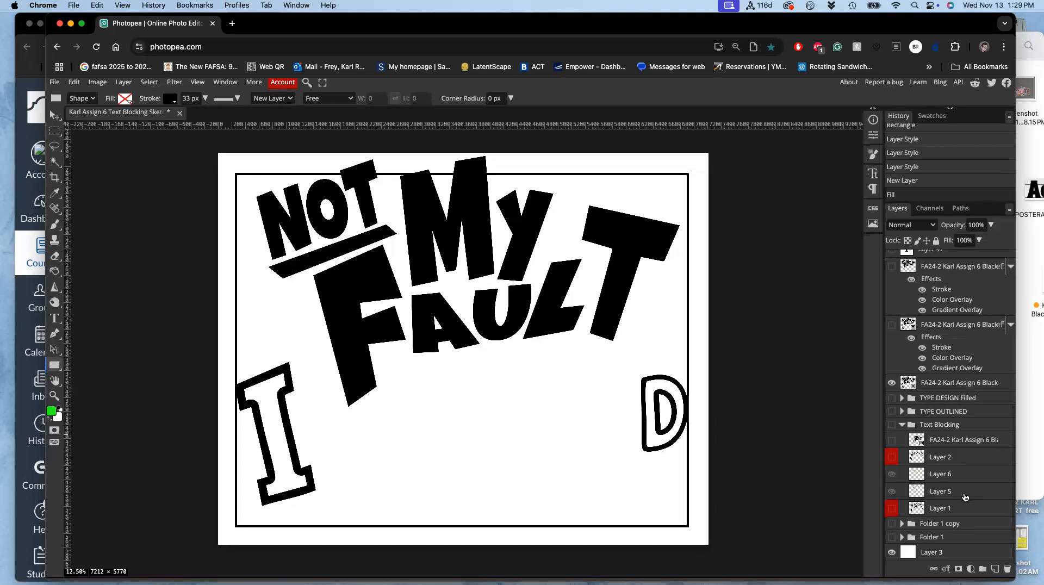
scroll(962, 478, up, 1)
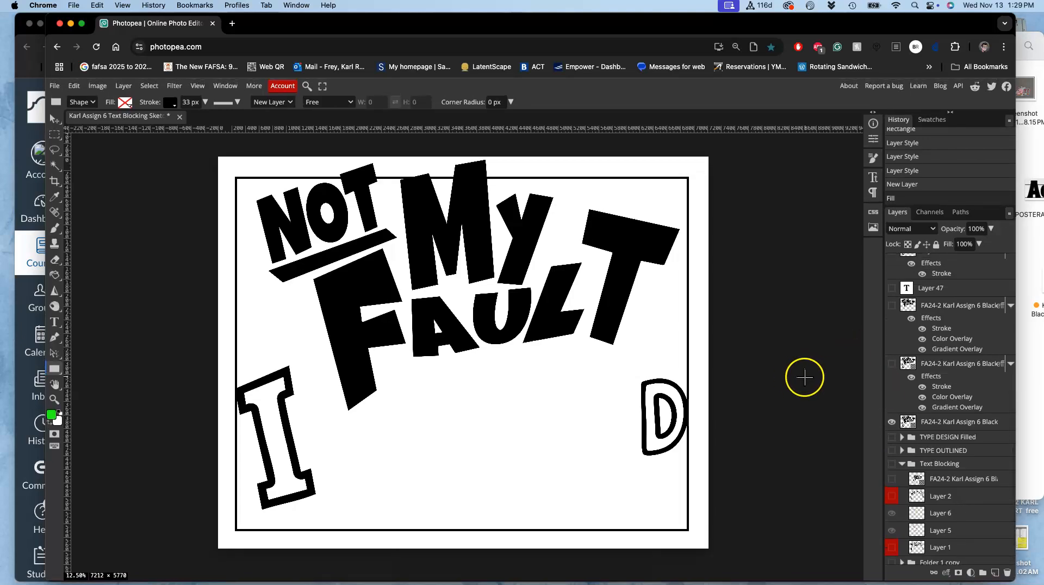
double_click(1006, 422)
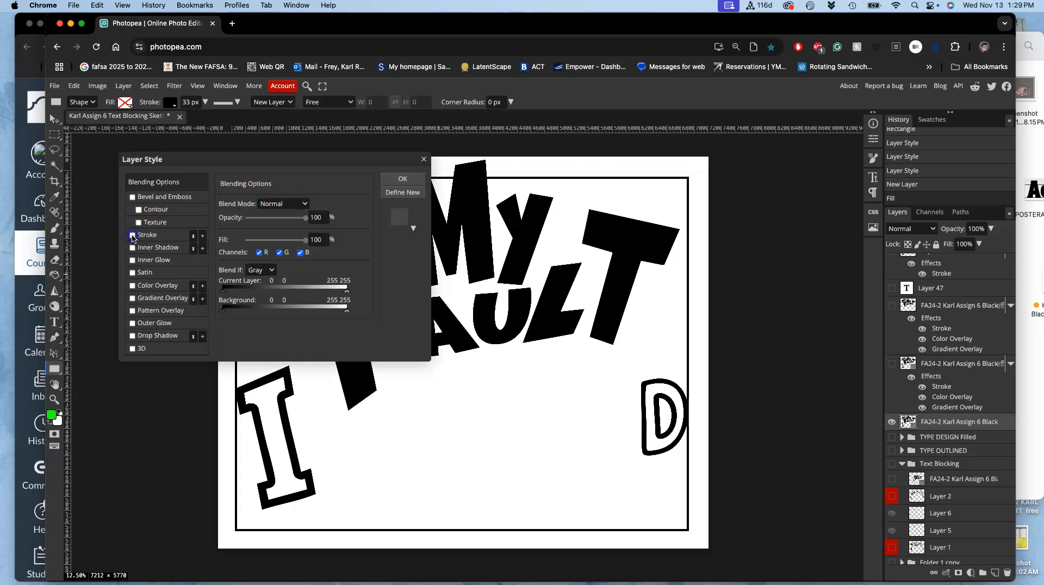
click(165, 237)
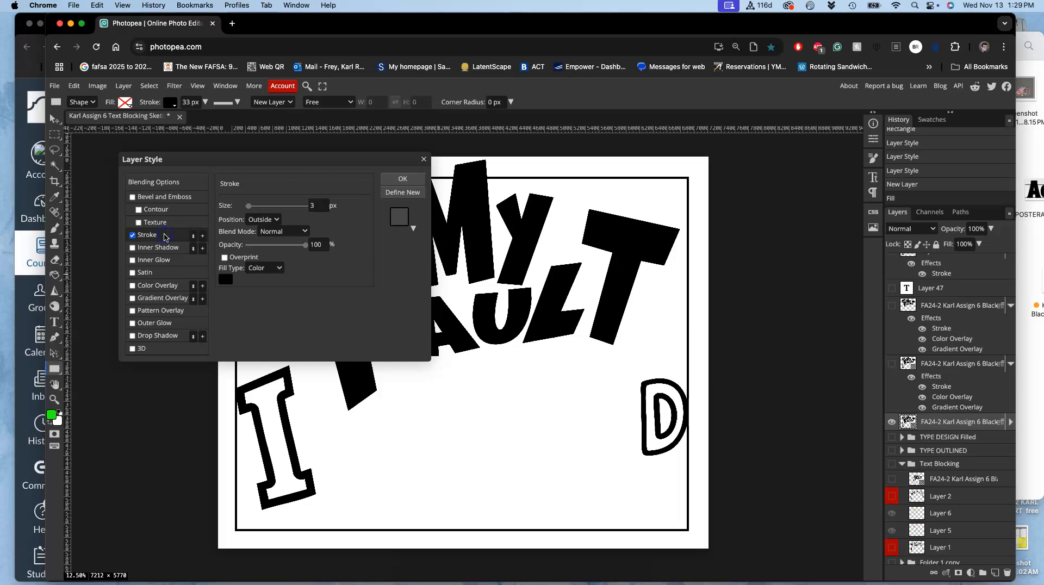
- Make the lettering's outside stroke white (ffffff), set its size to 70 px and apply the layer style
click(226, 280)
click(220, 274)
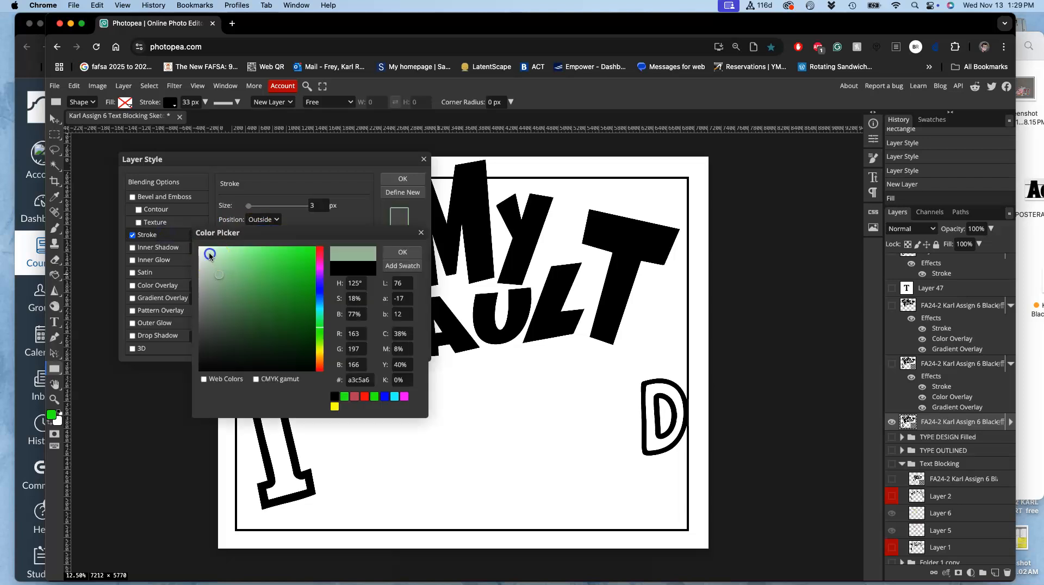
click(200, 249)
drag(195, 244, 193, 243)
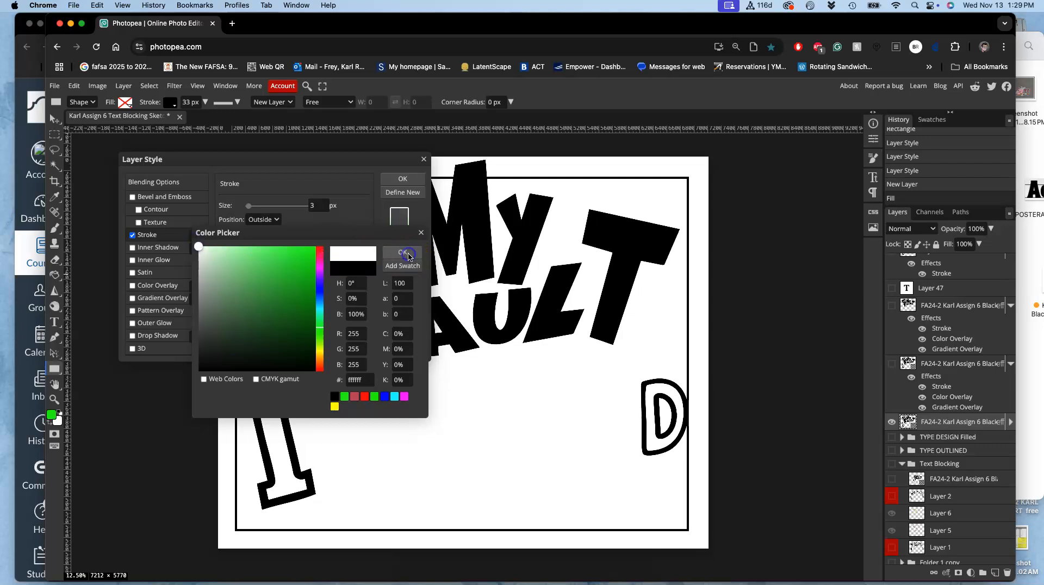
click(409, 257)
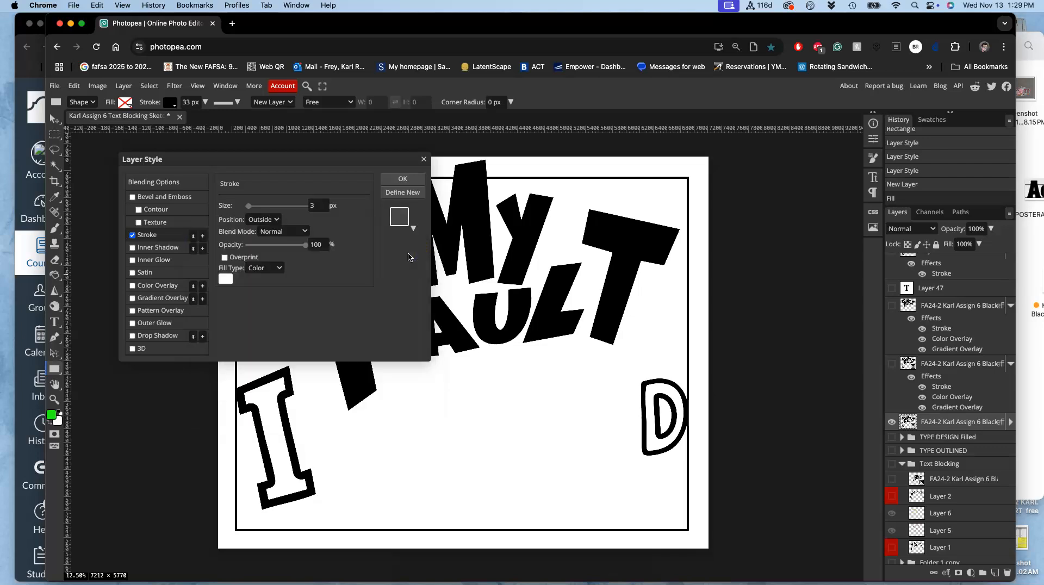
click(268, 206)
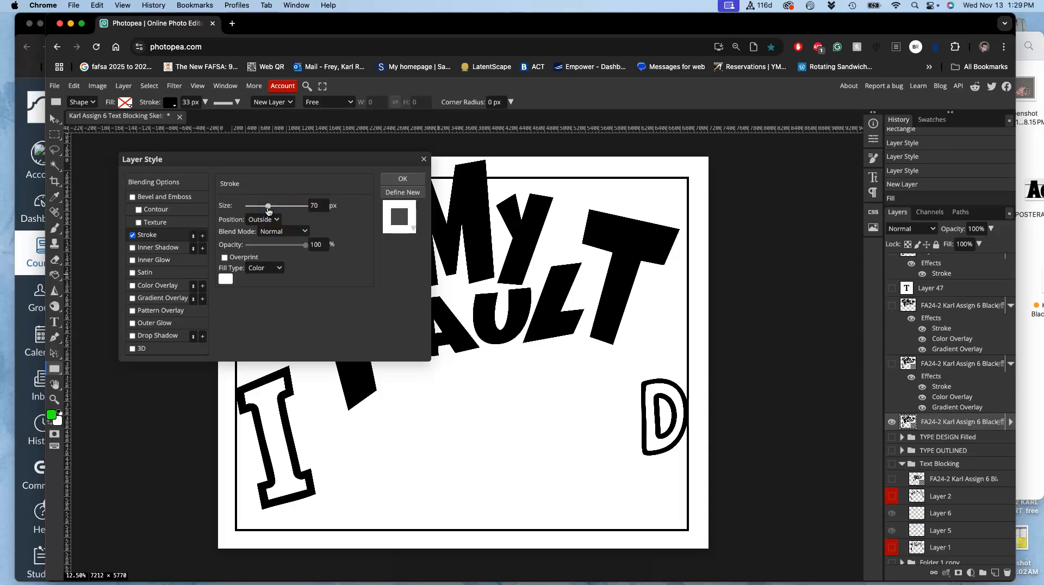
click(405, 179)
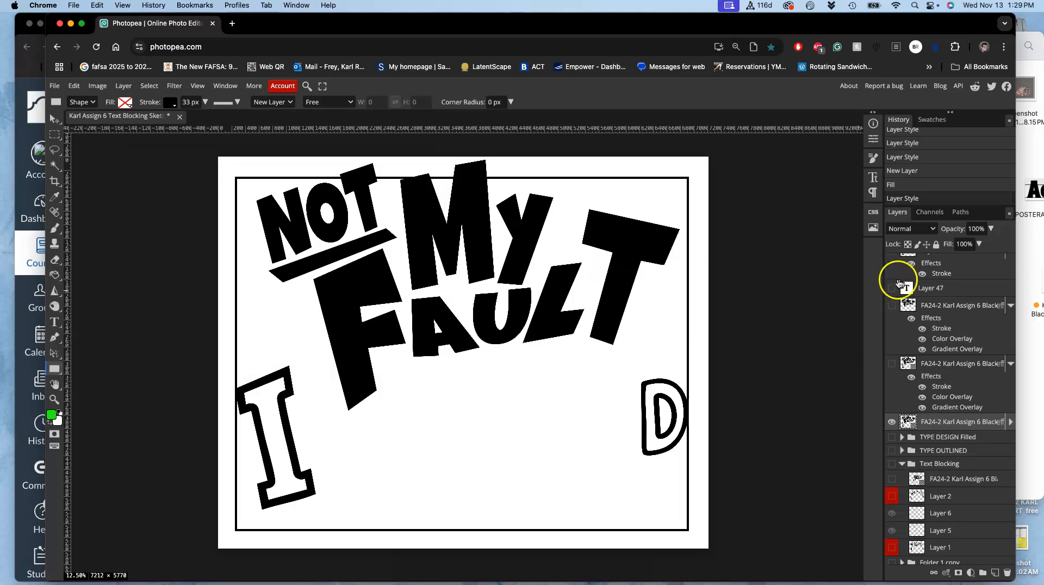
- Move the Shape 1 frame down the layer stack to just below the Folder 1 copy layer, behind the black lettering
scroll(919, 283, up, 5)
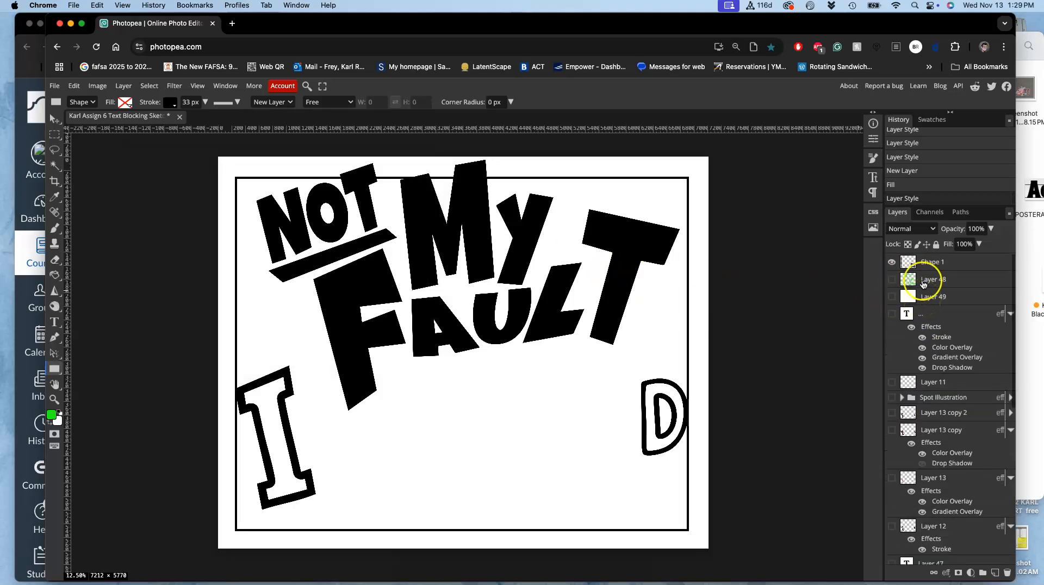
click(923, 262)
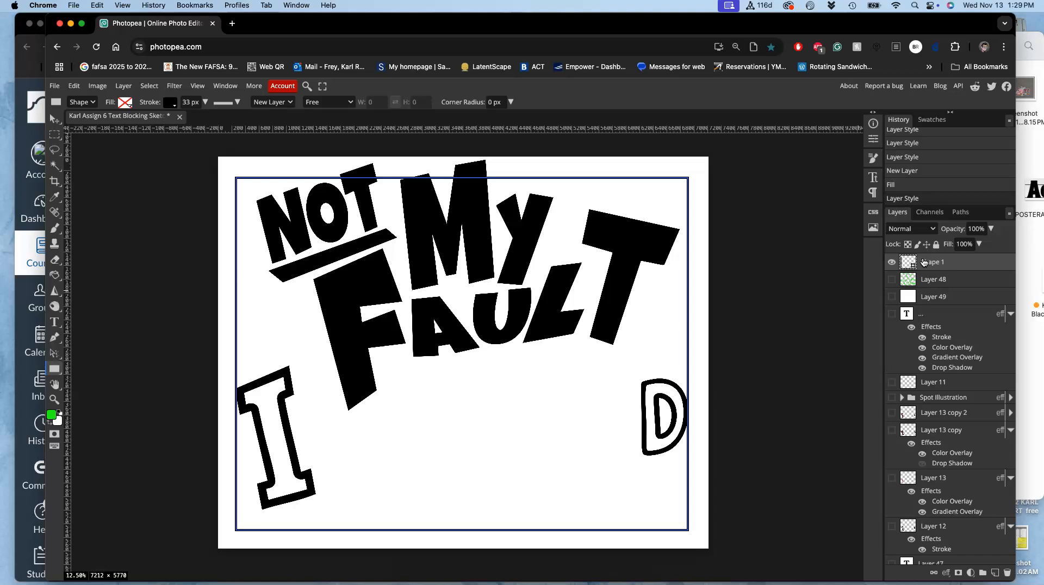
key(super+bracketleft)
key(super+bracketleft)
key(super+bracketleft)
key(super+bracketleft)
key(super+bracketleft)
key(super+bracketleft)
key(super+bracketleft)
key(super+bracketleft)
key(super+bracketleft)
key(super+bracketleft)
key(super+bracketleft)
key(super+bracketleft)
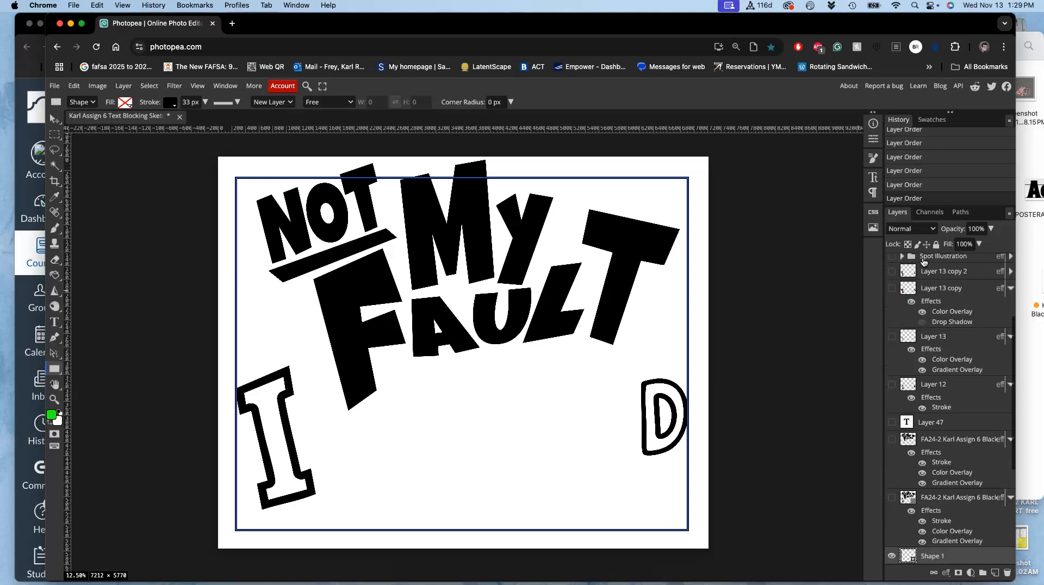
key(super+bracketleft)
key(super+bracketleft)
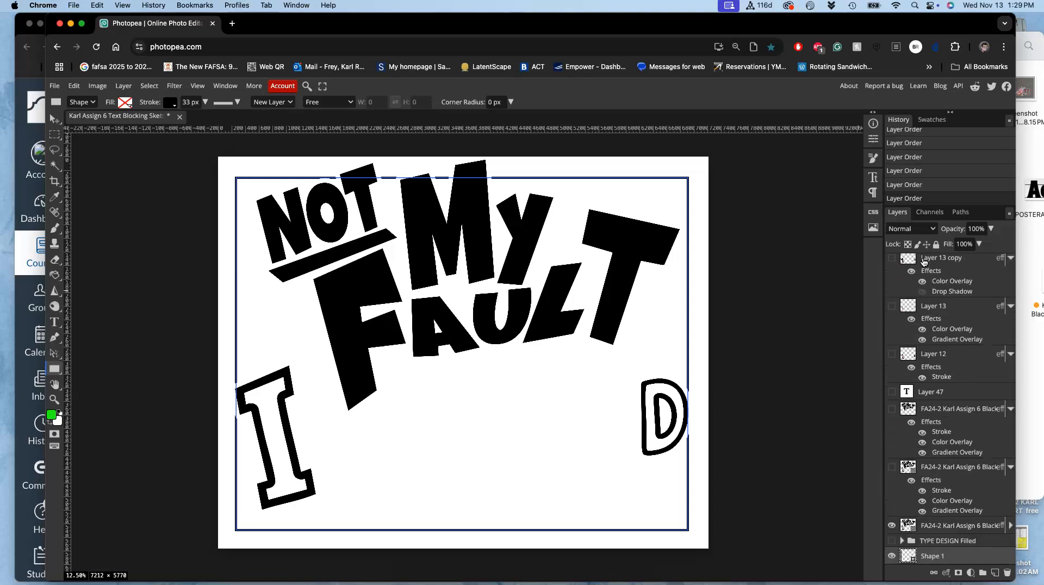
key(super+bracketleft)
key(super+bracketleft)
key(super+bracketleft)
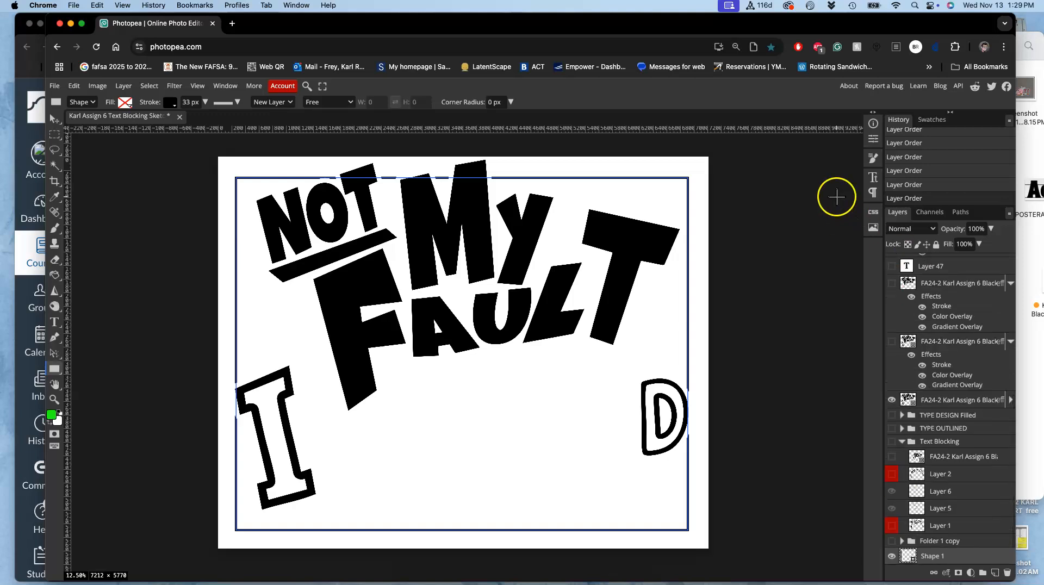
click(705, 237)
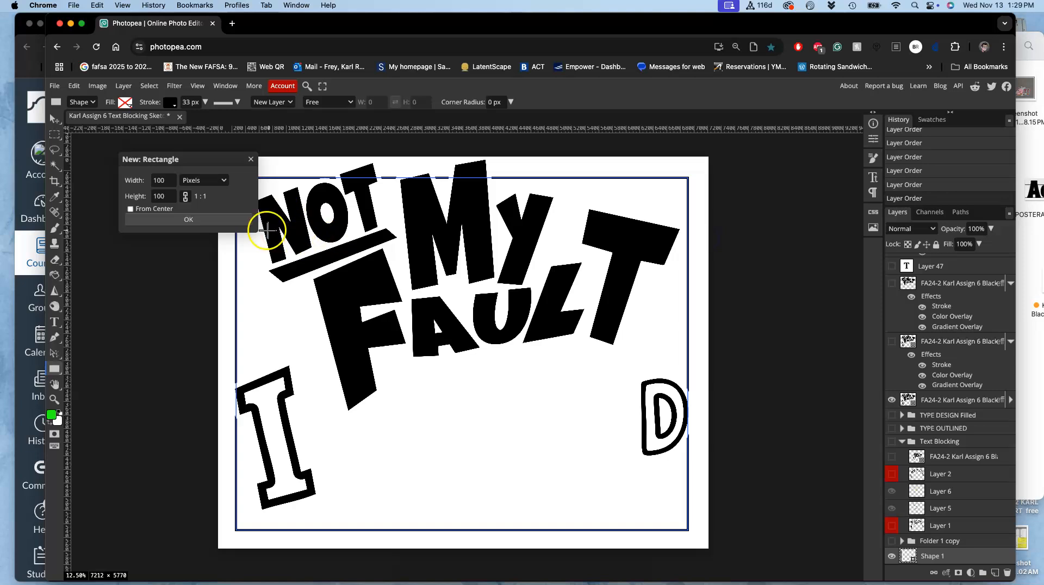
click(210, 219)
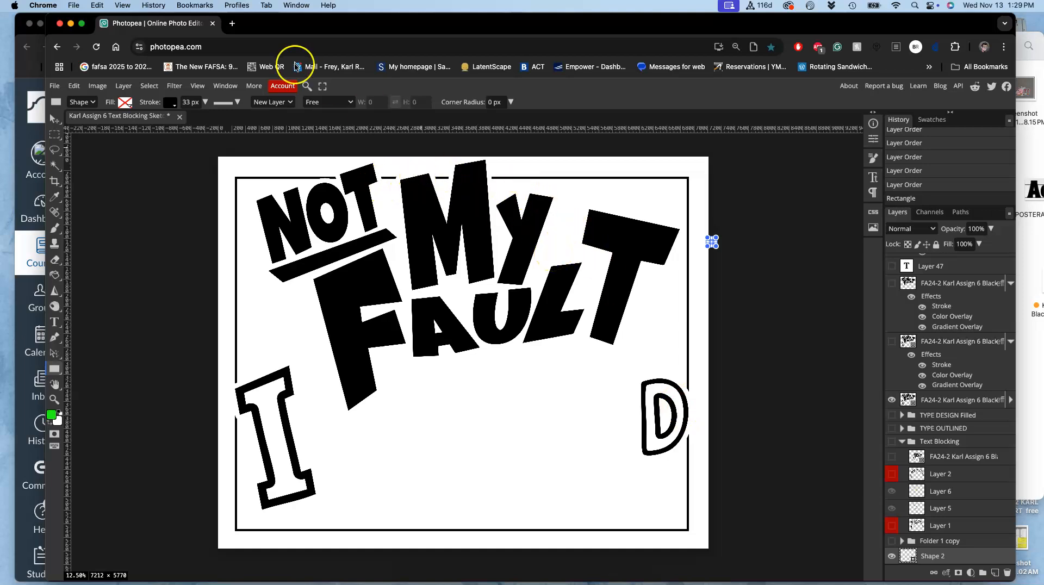
click(56, 153)
click(108, 163)
key(Delete)
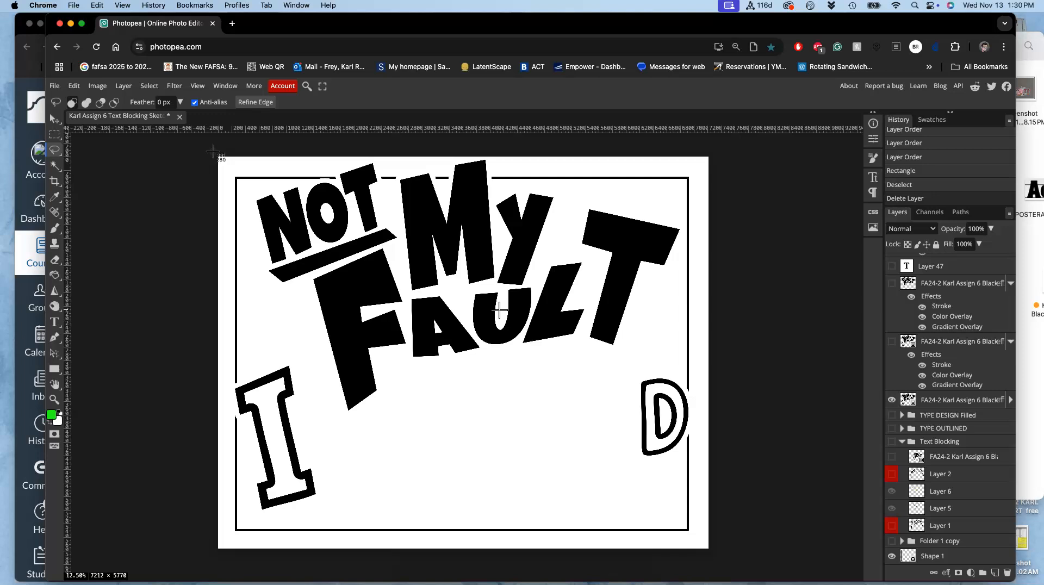
- Capture a screenshot of the whole framed poster, and shift the Photopea window aside to uncover the Canvas window
drag(213, 152, 712, 553)
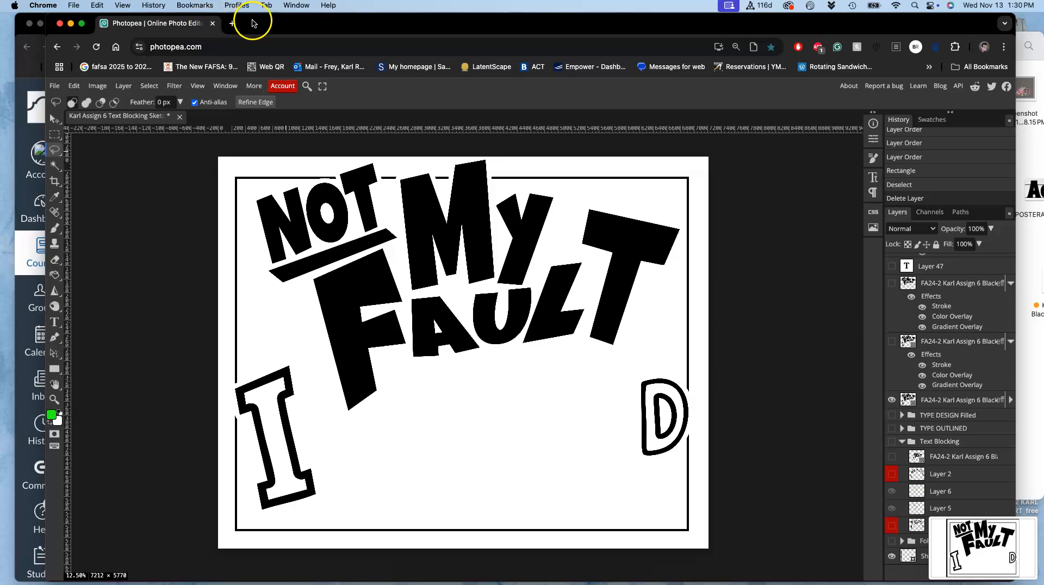
drag(257, 20, 292, 25)
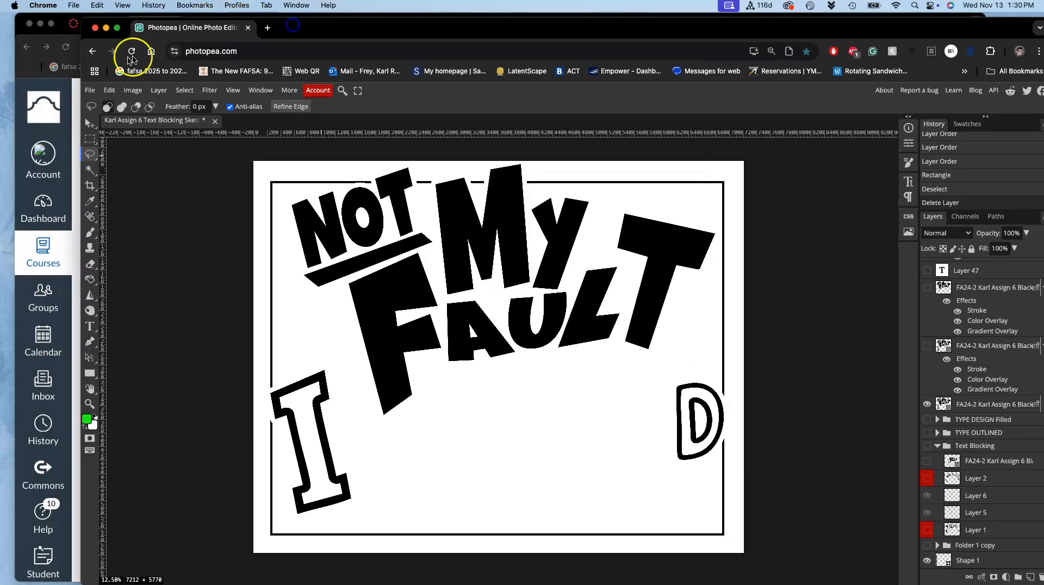
- Switch to the Canvas assignment page and examine the Requirement #3 color type solution example
click(61, 23)
scroll(429, 327, down, 5)
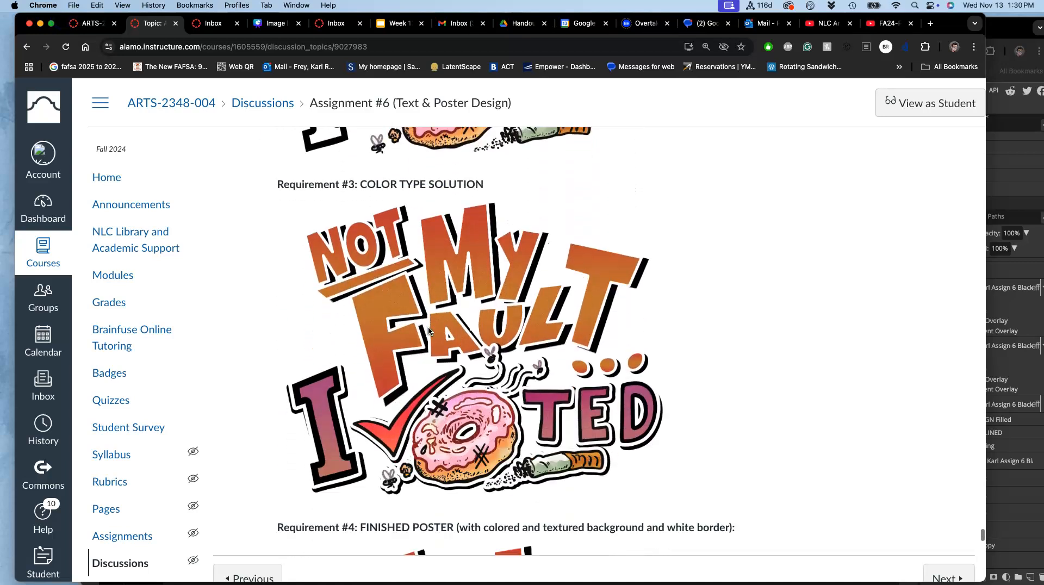
scroll(429, 331, down, 1)
scroll(396, 323, up, 1)
scroll(396, 322, down, 1)
scroll(396, 323, up, 1)
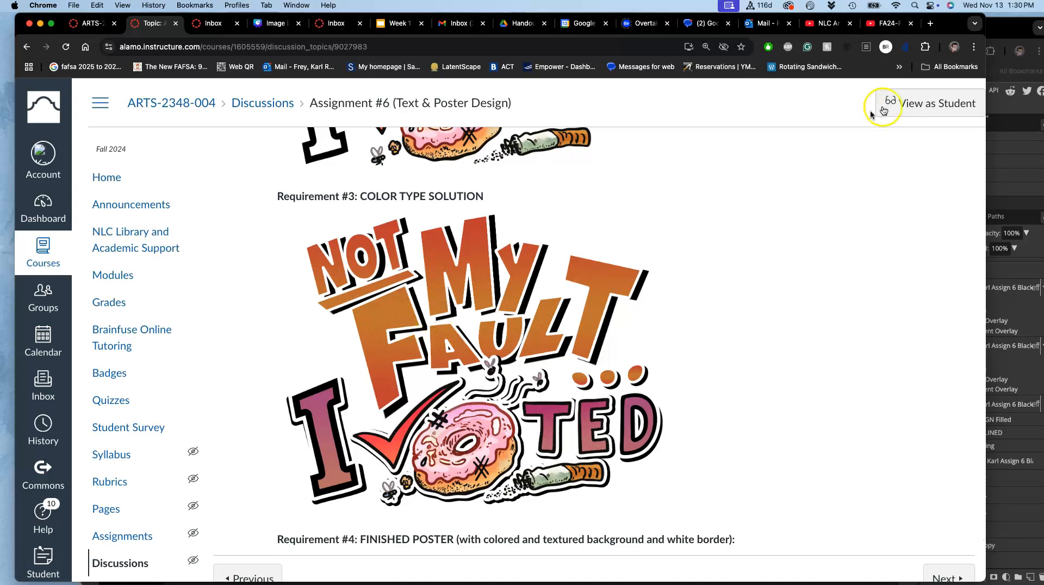
- Return to Photopea, select the black lettering layer and show the orange gradient lettering layer directly above it
click(1012, 26)
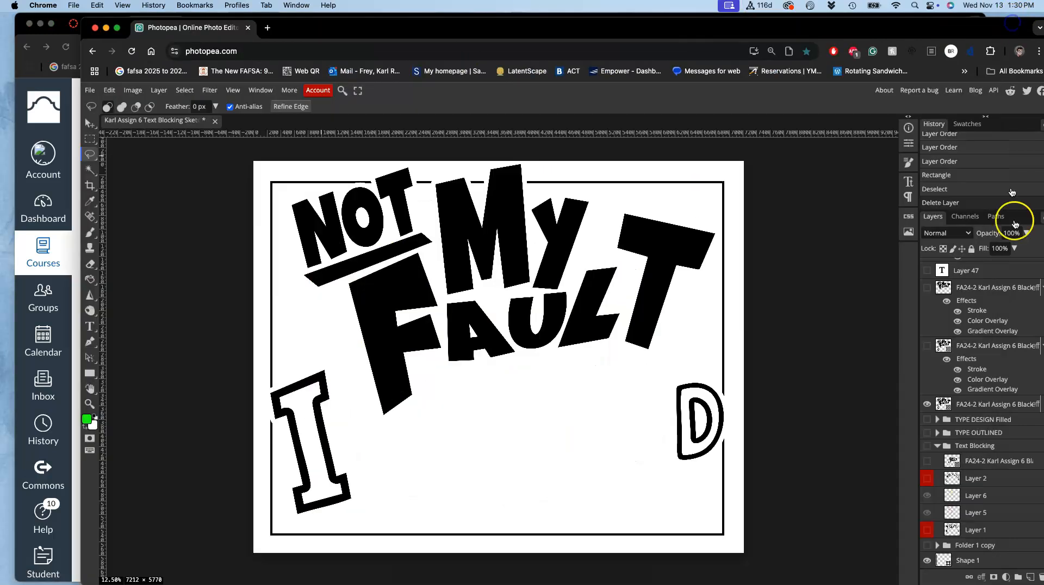
click(964, 403)
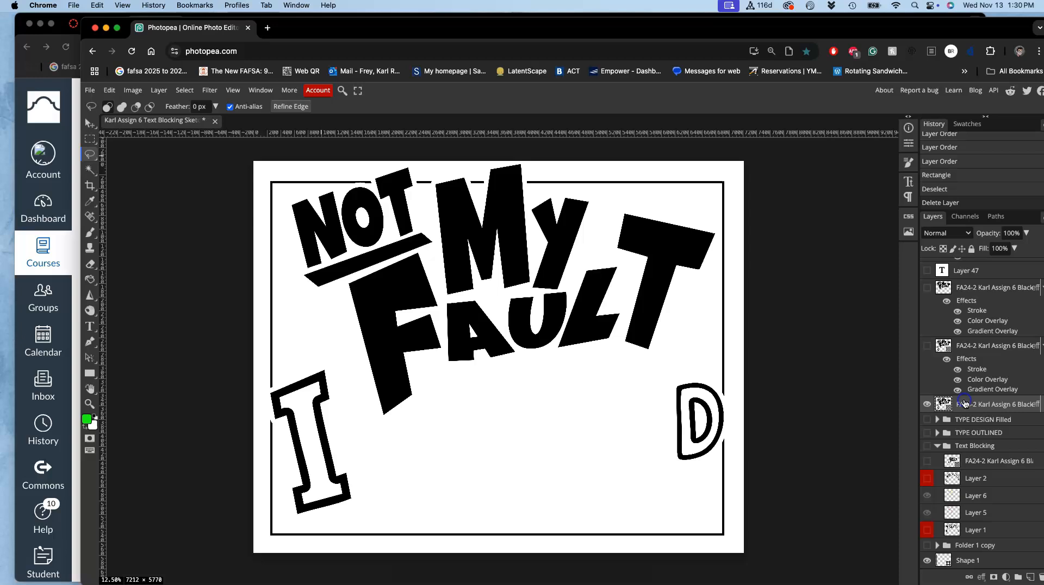
click(927, 346)
click(927, 346)
click(927, 347)
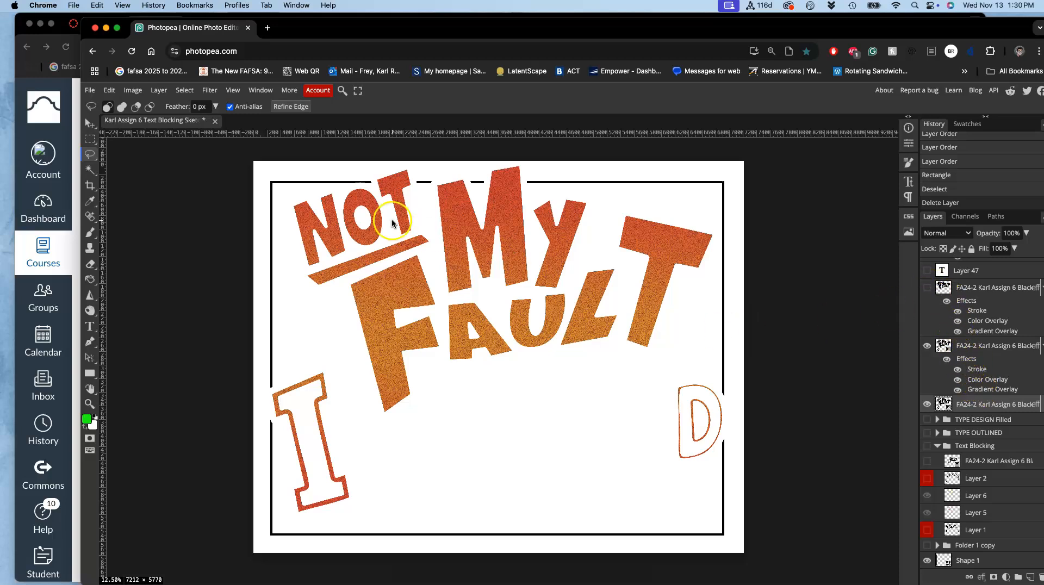
- Look at the Requirement #3 color type example in Canvas again and return to Photopea
click(76, 186)
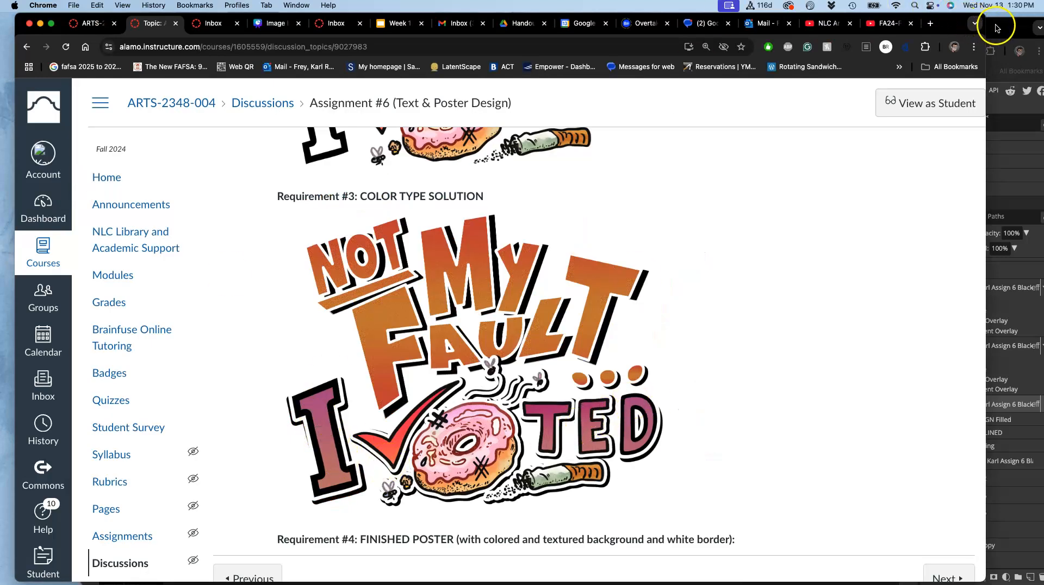
click(1006, 26)
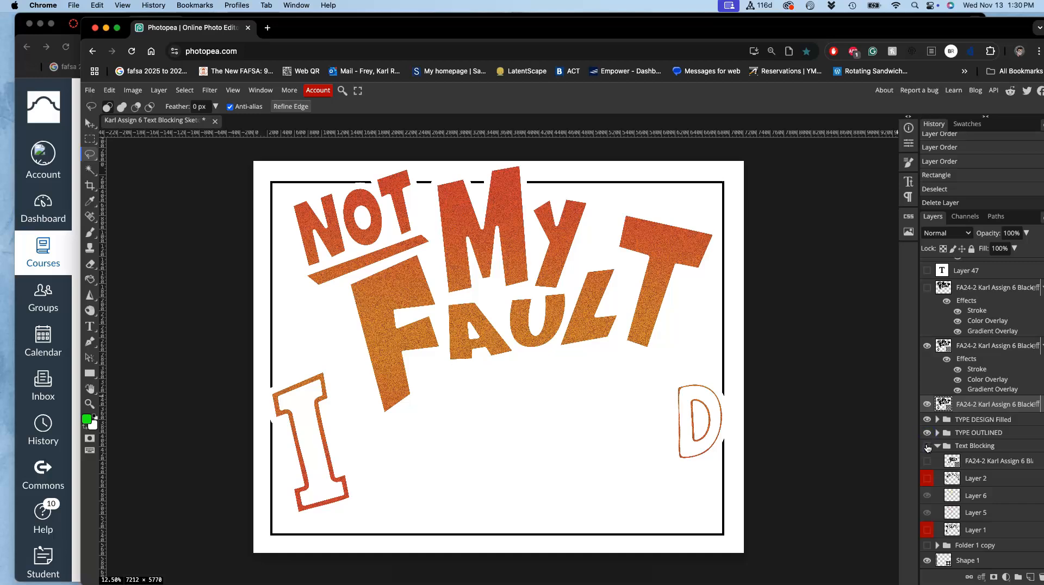
- Toggle the lower gradient lettering layer off and on, and show the offset gradient lettering layer above it
click(927, 346)
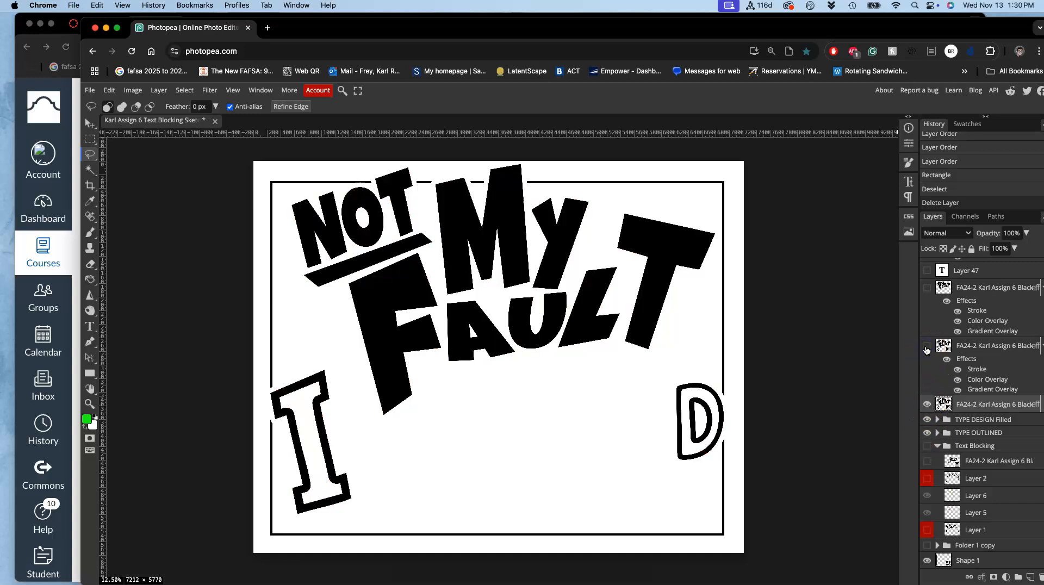
click(927, 349)
scroll(934, 353, up, 2)
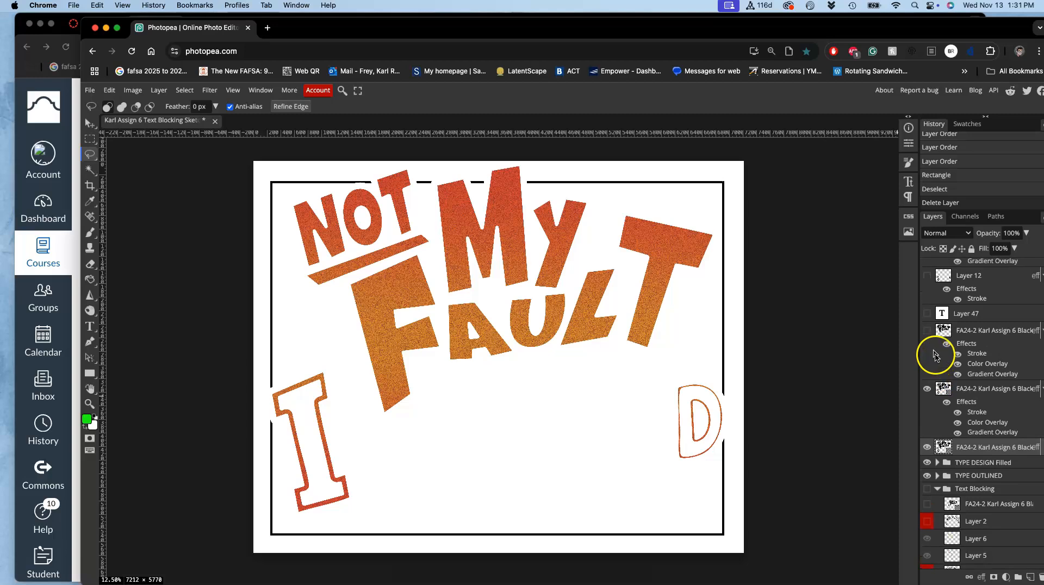
click(927, 332)
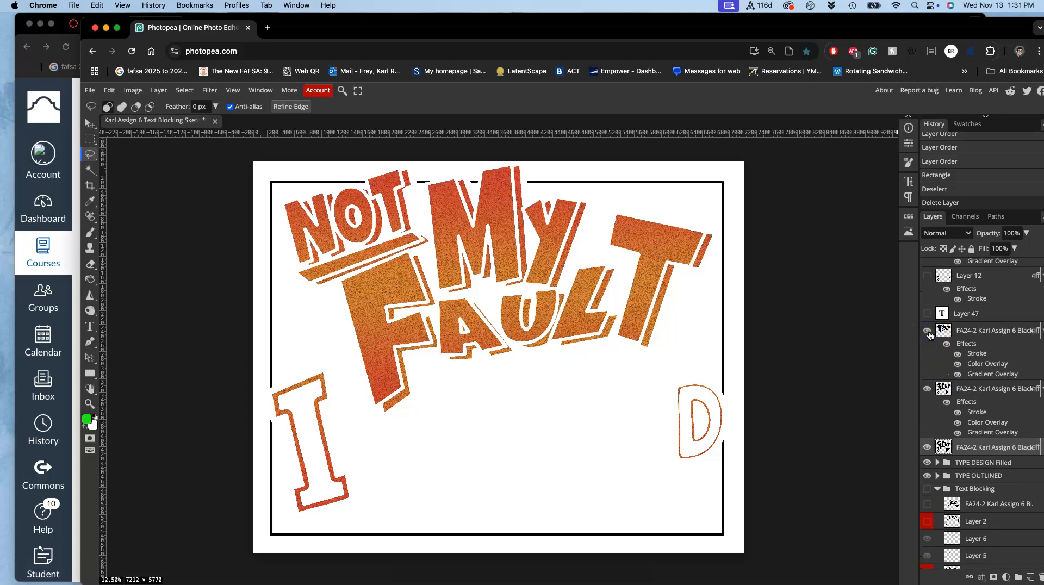
scroll(929, 335, up, 1)
scroll(929, 340, up, 2)
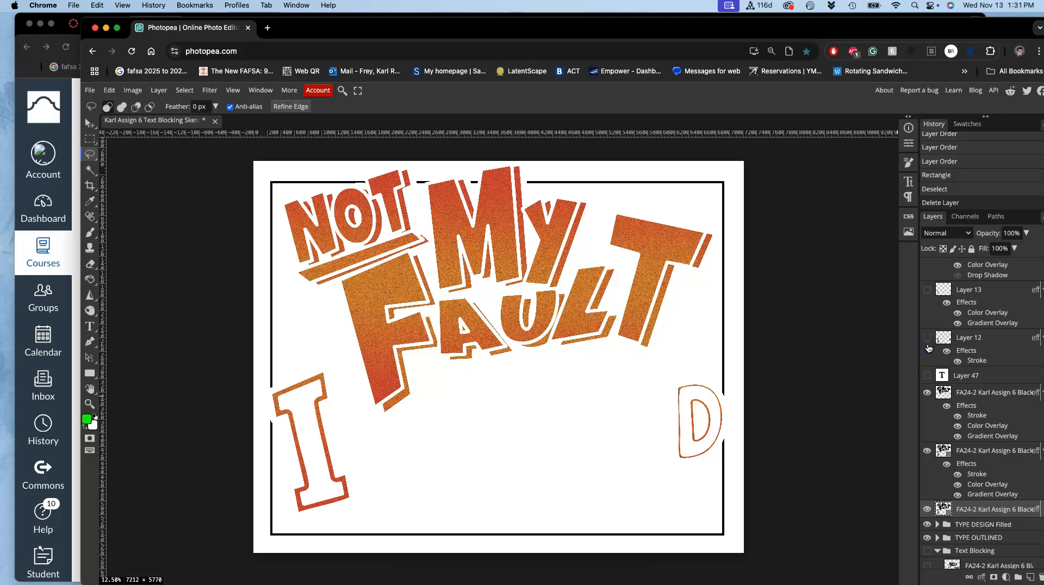
- Show Layer 13 copy and Layer 13 copy 2 to add the purple gradient lettering for the I and D
click(927, 337)
click(927, 342)
scroll(928, 343, up, 2)
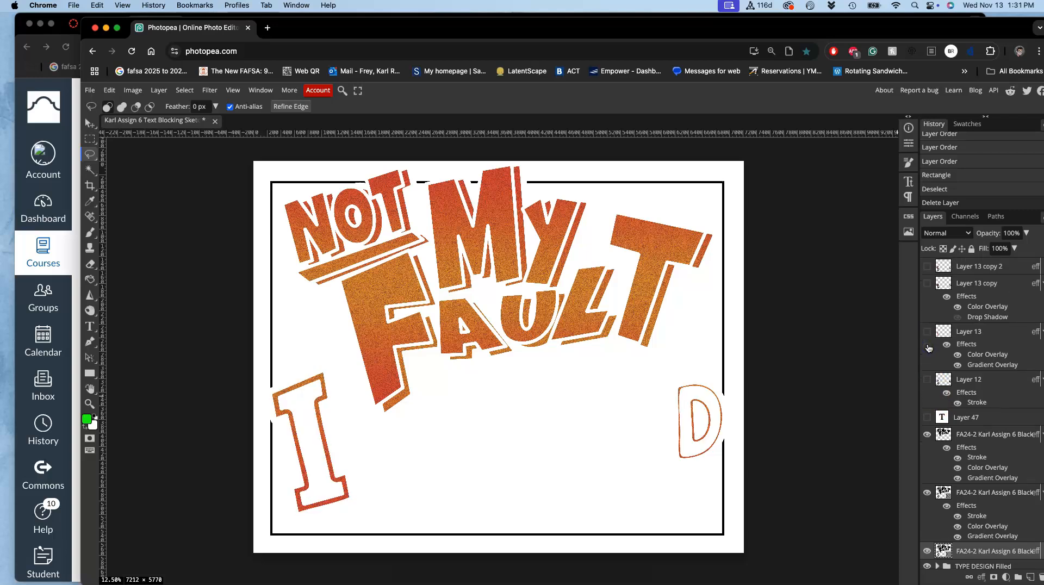
click(927, 294)
click(926, 276)
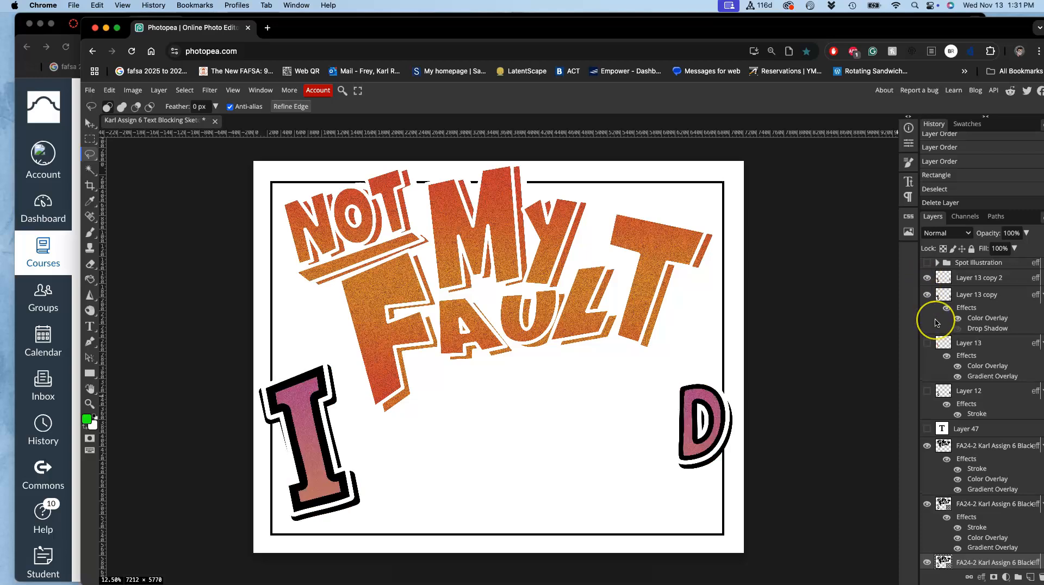
- Hide the lower gradient lettering layer between the offset gradient lettering and the black lettering
scroll(931, 305, up, 2)
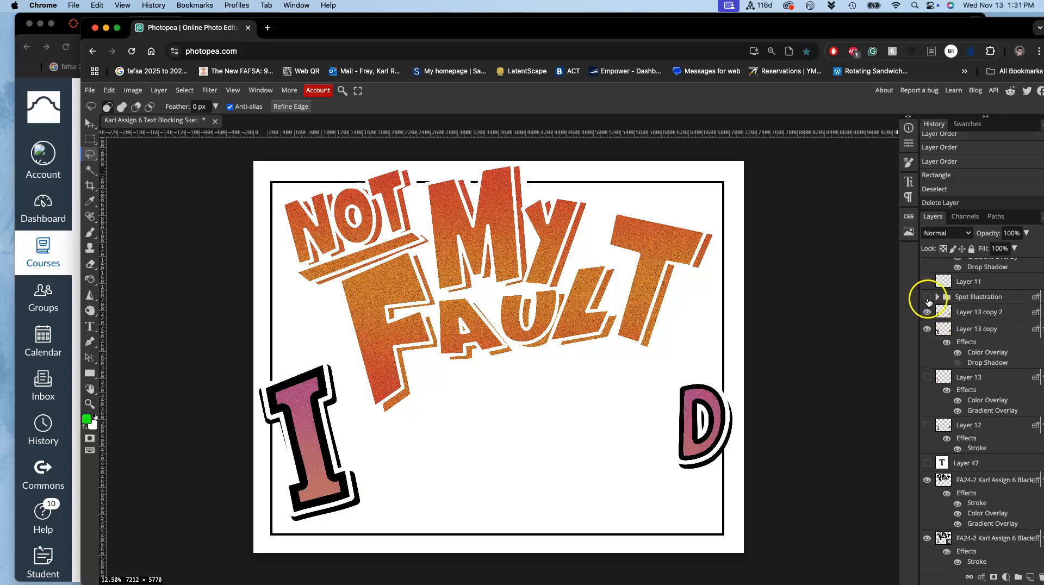
scroll(930, 430, down, 2)
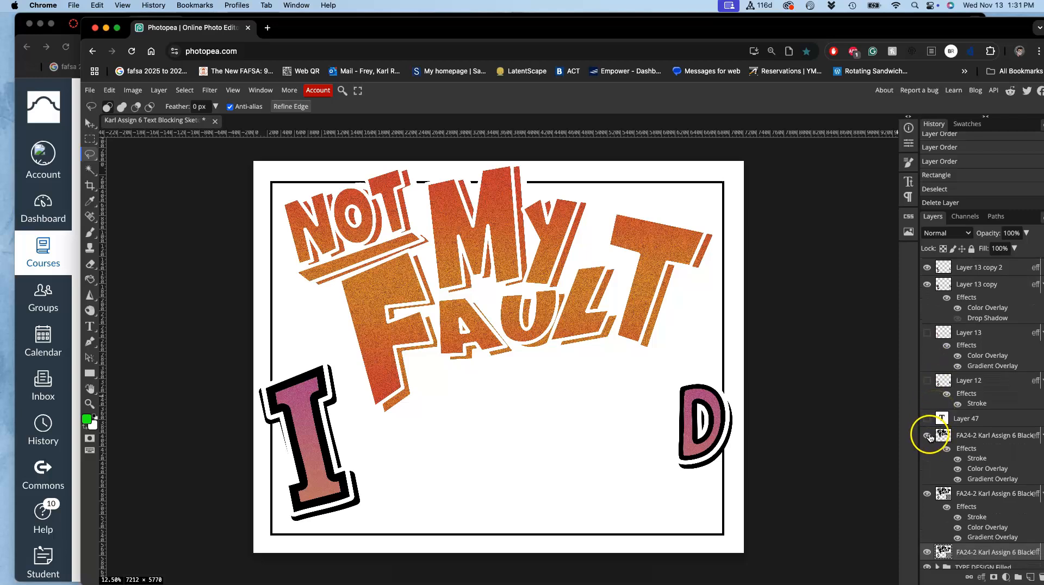
click(927, 494)
click(927, 493)
click(926, 493)
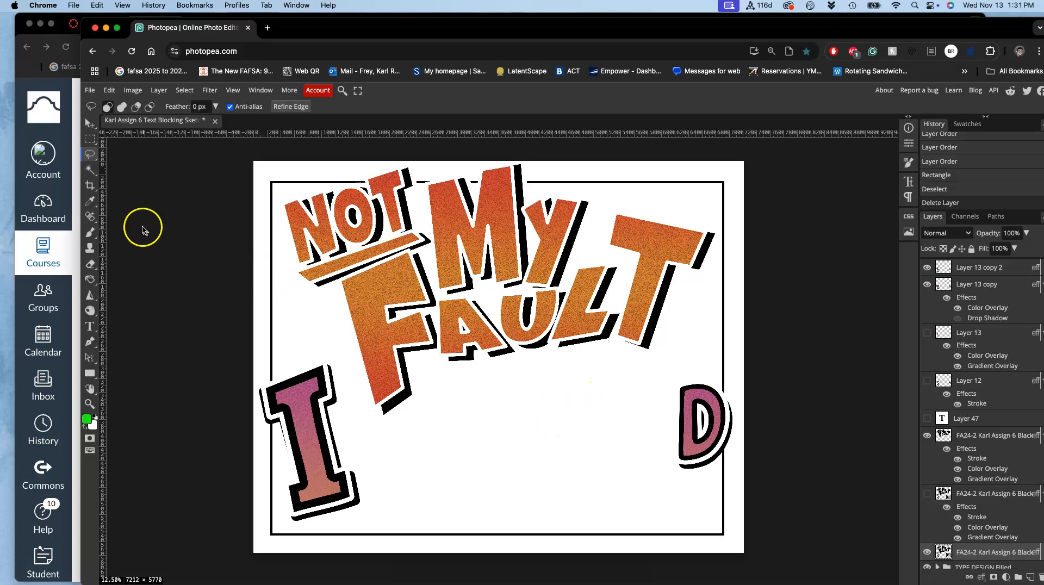
- Switch to the Canvas window and open the Text Blocking Sketch PNG from the desktop in Preview
click(77, 221)
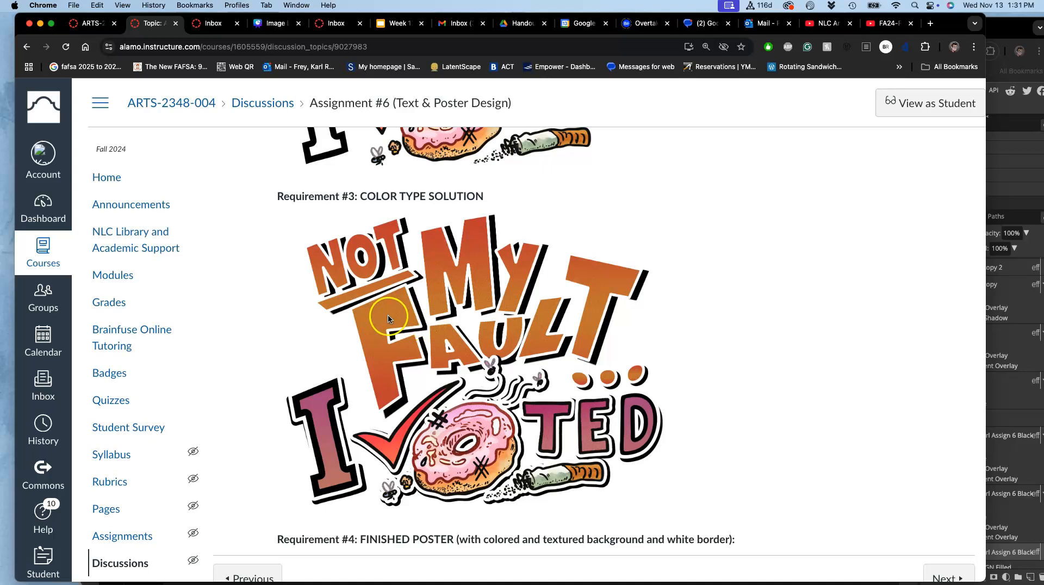
click(5, 272)
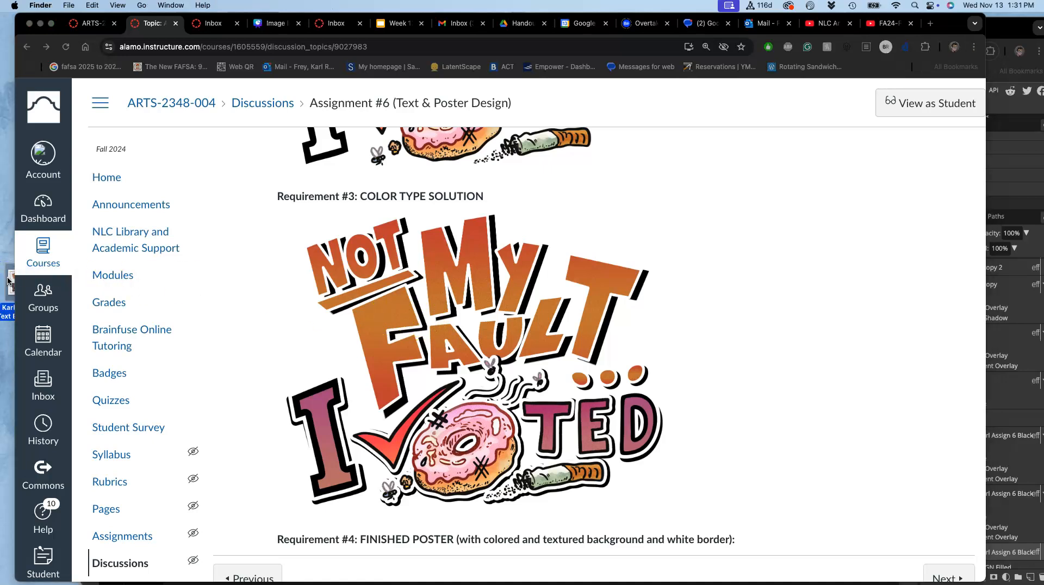
double_click(9, 280)
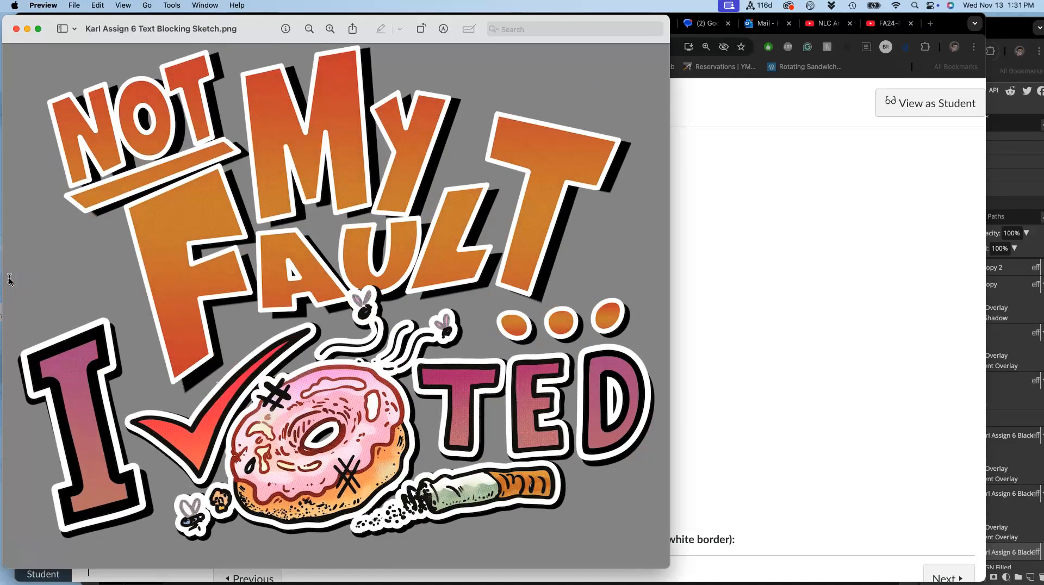